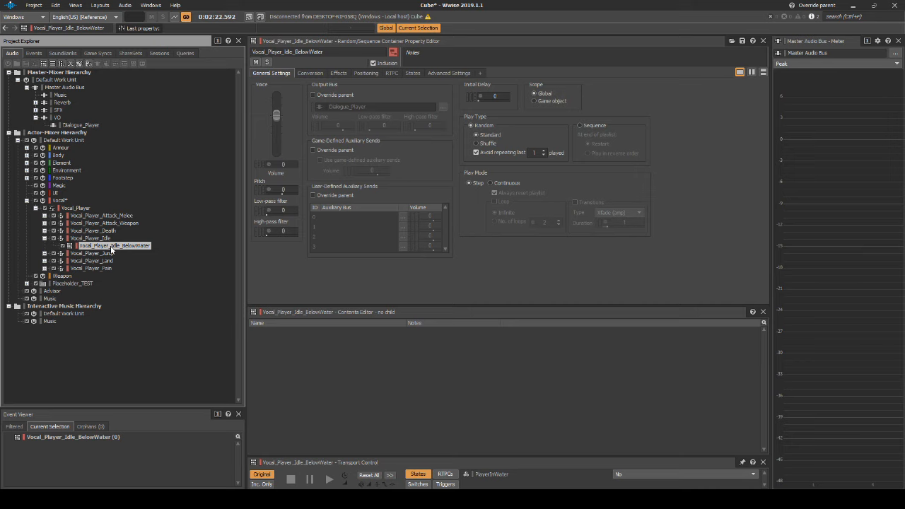
Add a Sound SFX named Silence under Vocal_Player_Idle_BelowWater and give it a Wwise Silence source.
{"action": "right_click", "coordinate": [111, 249]}
{"action": "mouse_move", "coordinate": [209, 253]}
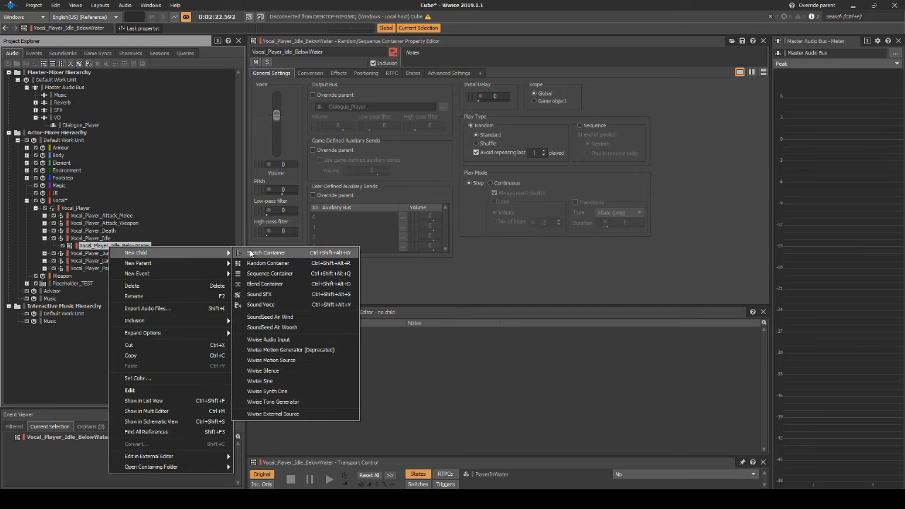
{"action": "left_click", "coordinate": [259, 294]}
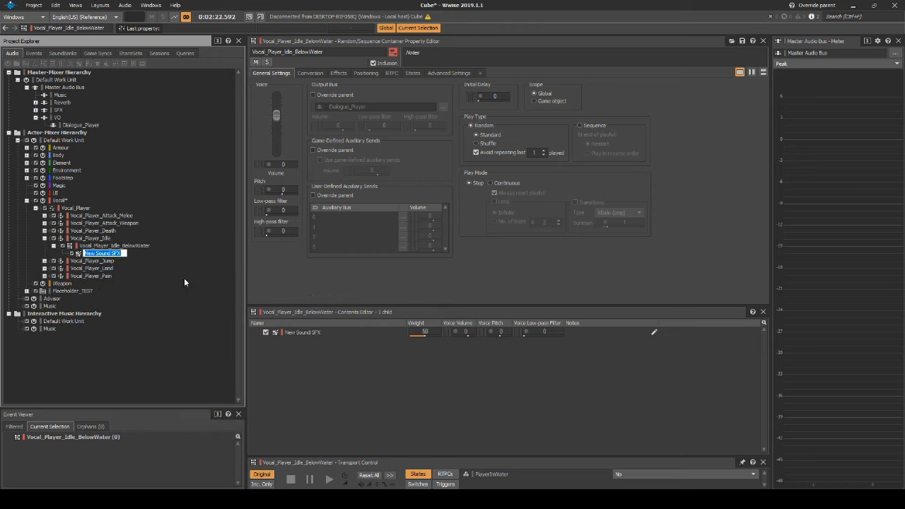
{"action": "type", "text": "Silence"}
{"action": "key", "text": "Return"}
{"action": "left_click", "coordinate": [733, 330]}
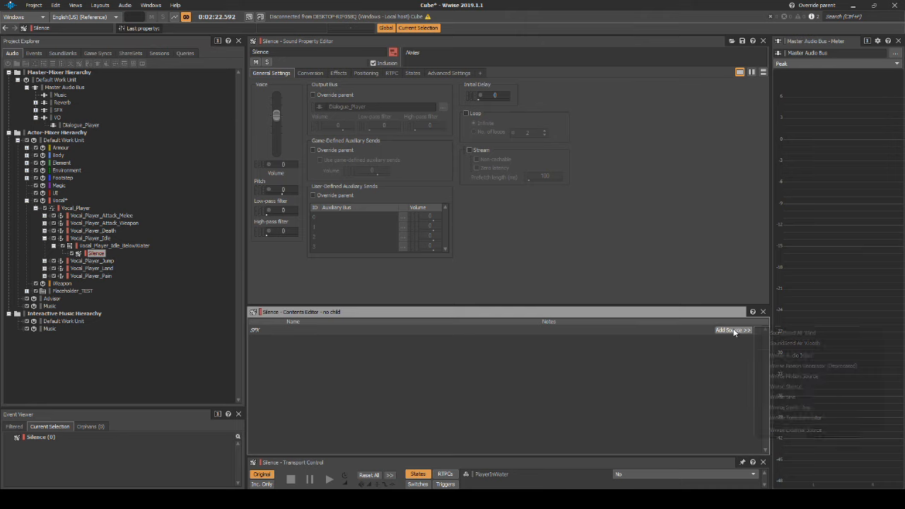
{"action": "left_click", "coordinate": [780, 387]}
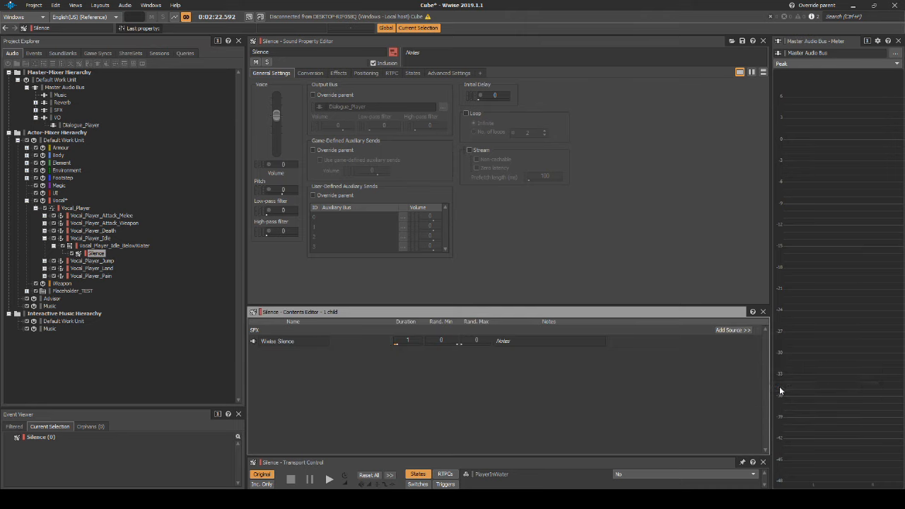
Create a blend container named Vocal_Player_Idle_AboveWater under Vocal_Player_Idle.
{"action": "left_click", "coordinate": [96, 239]}
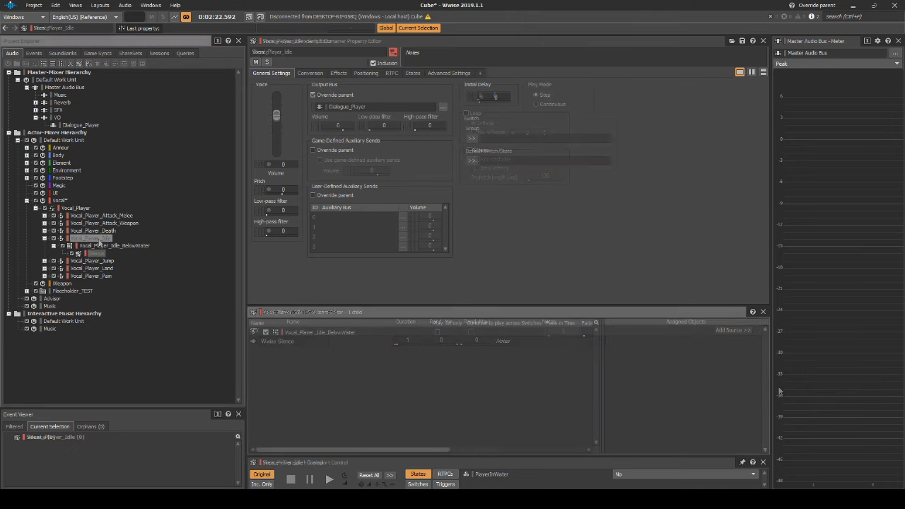
{"action": "right_click", "coordinate": [100, 241]}
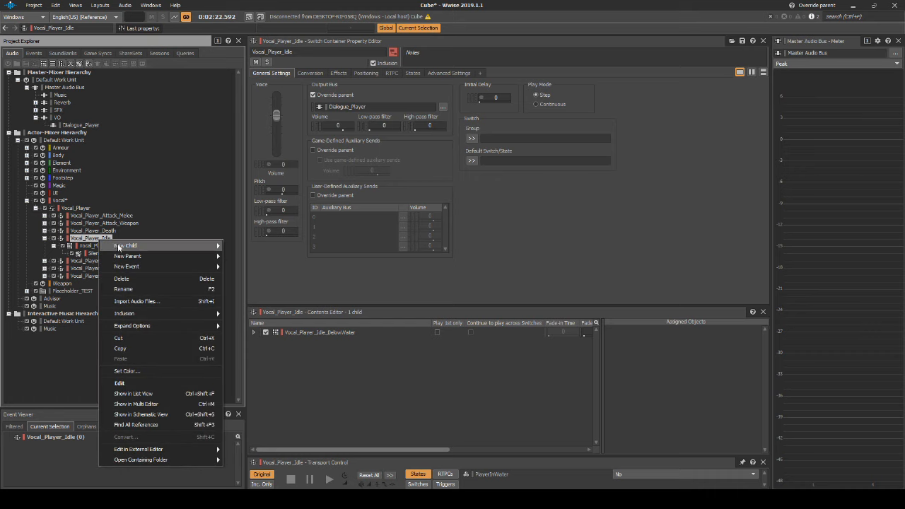
{"action": "mouse_move", "coordinate": [190, 247]}
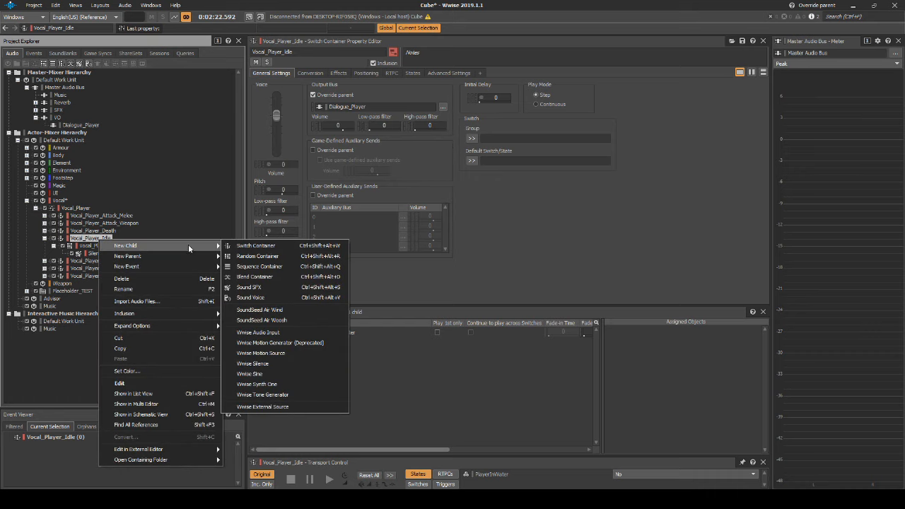
{"action": "left_click", "coordinate": [248, 276]}
{"action": "type", "text": "AboveWater"}
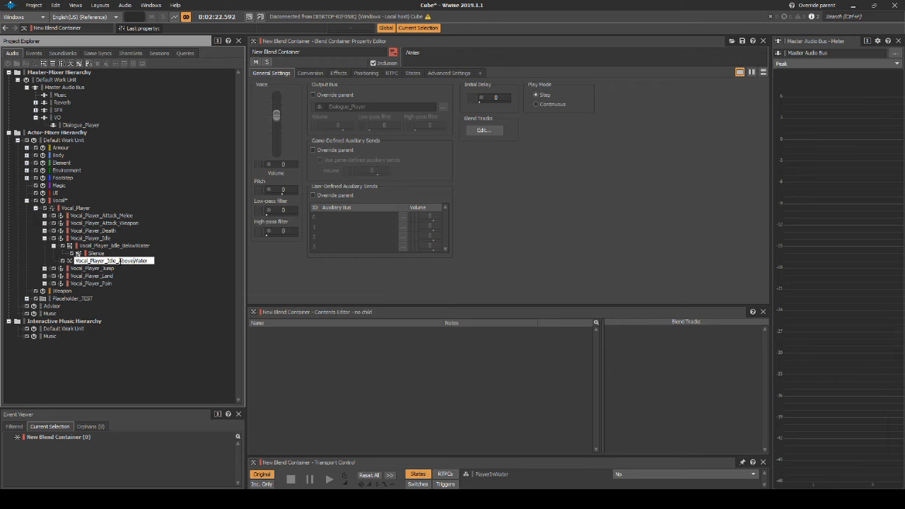
{"action": "key", "text": "Return"}
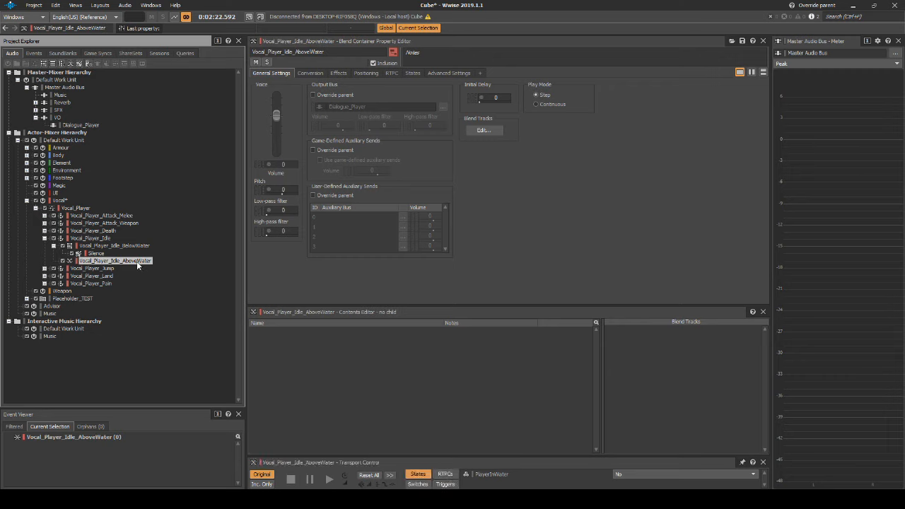
Create a random container named Vocal_Player_Idle_AboveWater_High_Health inside the Vocal_Player_Idle_AboveWater blend container.
{"action": "right_click", "coordinate": [136, 261]}
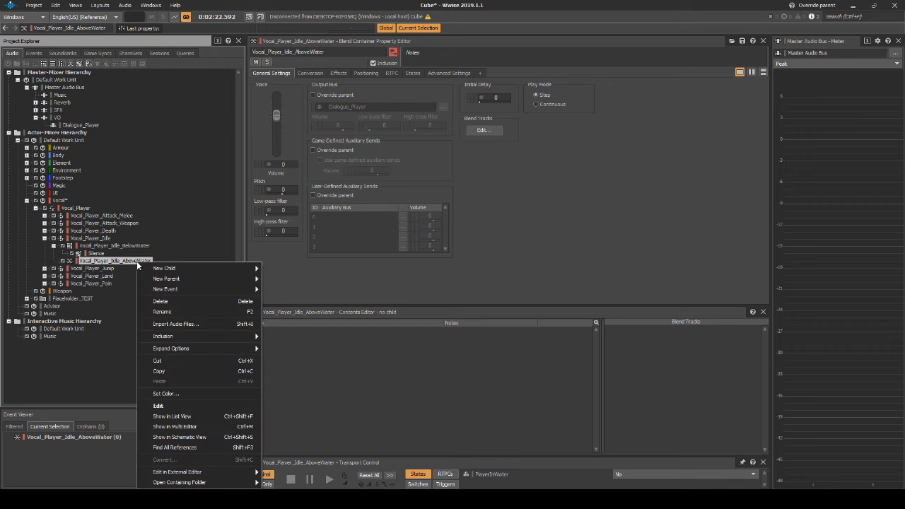
{"action": "mouse_move", "coordinate": [158, 270]}
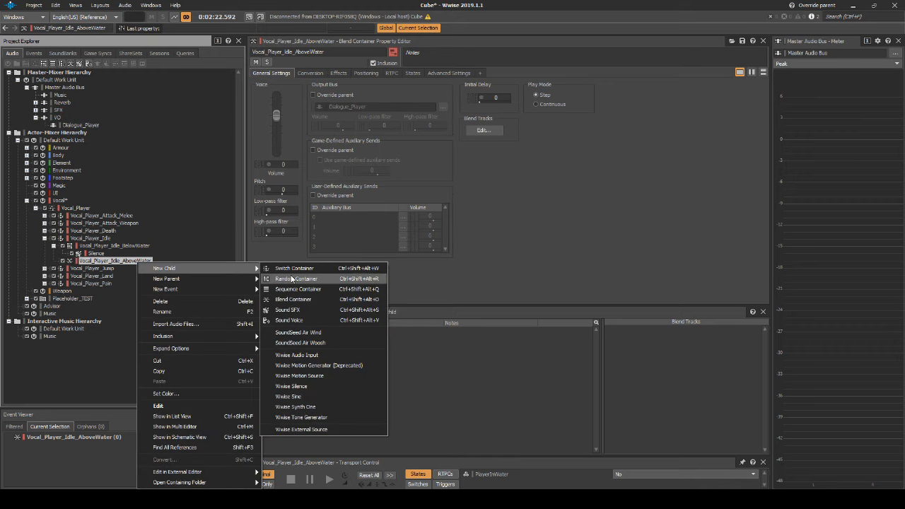
{"action": "left_click", "coordinate": [293, 278]}
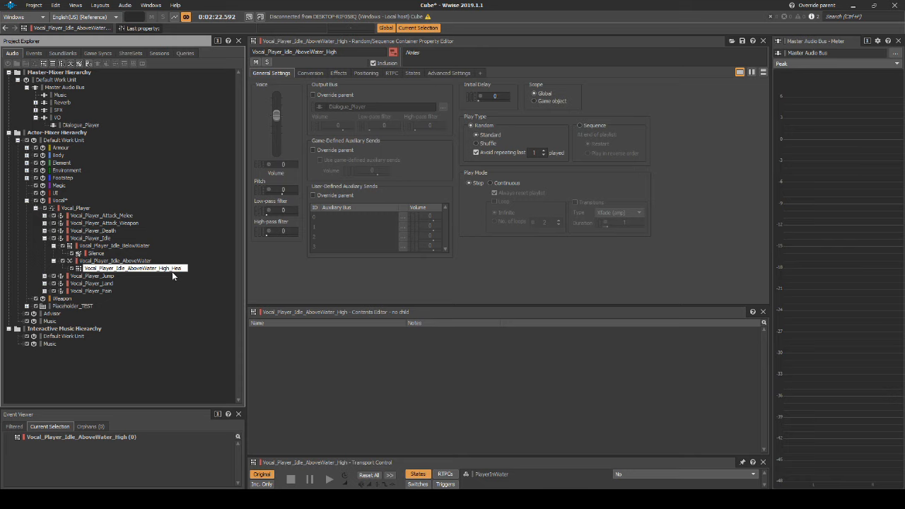
{"action": "type", "text": "h"}
{"action": "key", "text": "Return"}
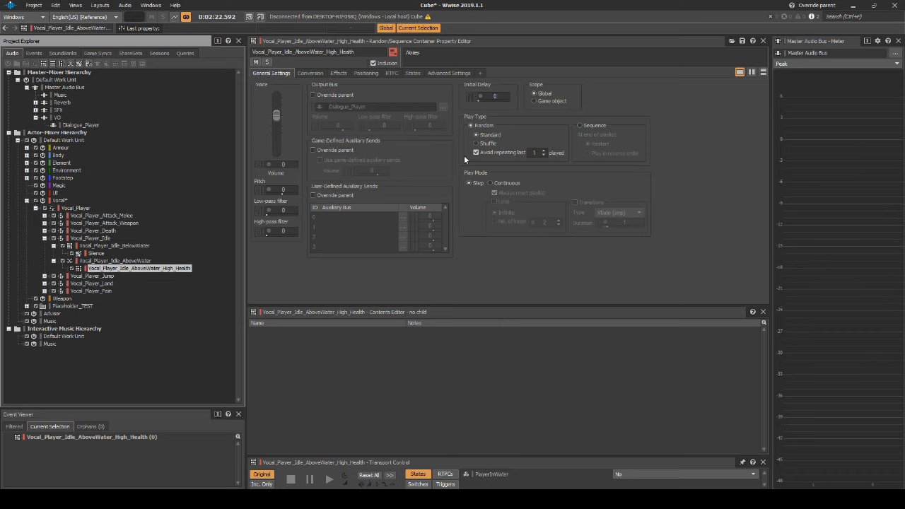
Set the High_Health container to continuous, looping play with Trigger rate transitions and a duration of 15.
{"action": "left_click", "coordinate": [490, 183]}
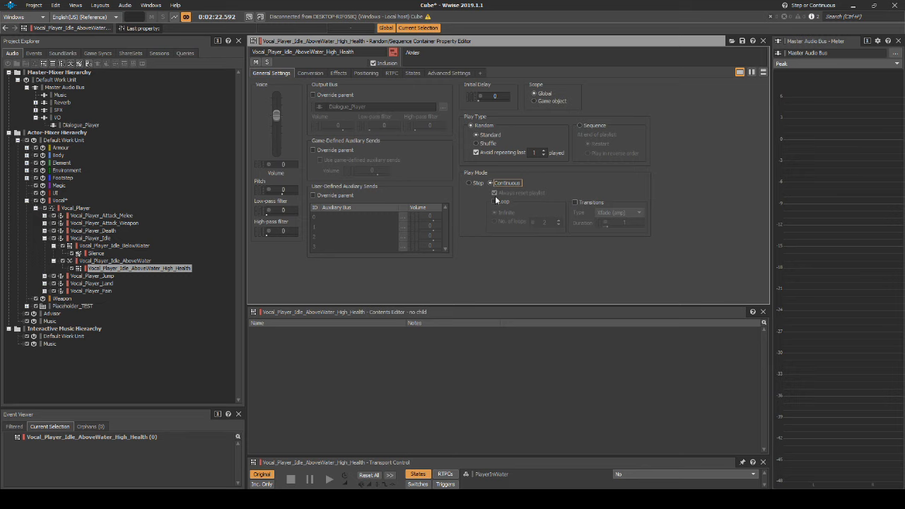
{"action": "left_click", "coordinate": [495, 202]}
{"action": "left_click", "coordinate": [575, 203]}
{"action": "left_click", "coordinate": [619, 212]}
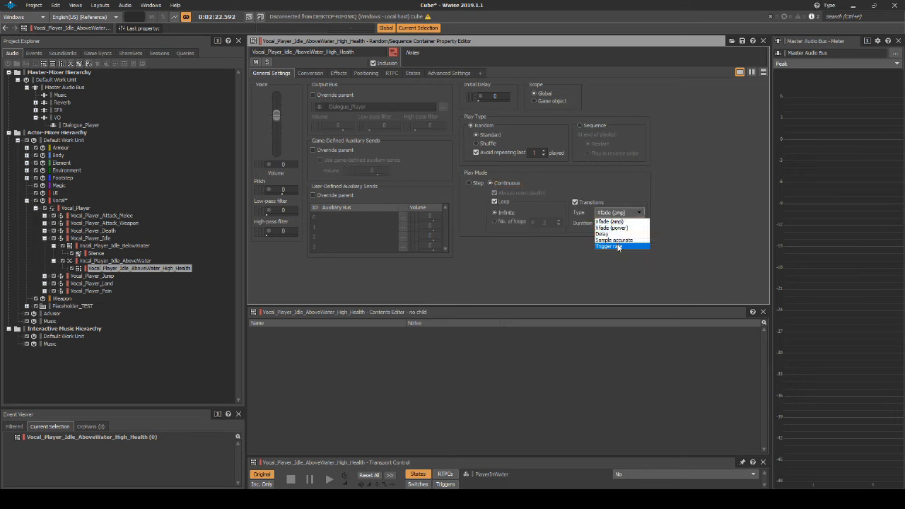
{"action": "left_click", "coordinate": [617, 246]}
{"action": "left_click", "coordinate": [626, 223]}
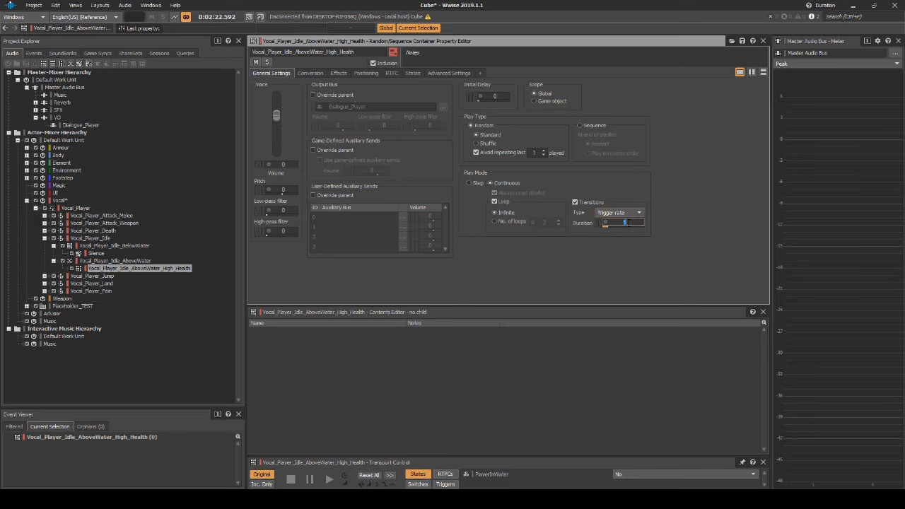
{"action": "type", "text": "15"}
Enable randomization of the transition duration with a minimum offset of -8 and a maximum offset of 5.
{"action": "left_click", "coordinate": [606, 223]}
{"action": "left_click", "coordinate": [709, 258]}
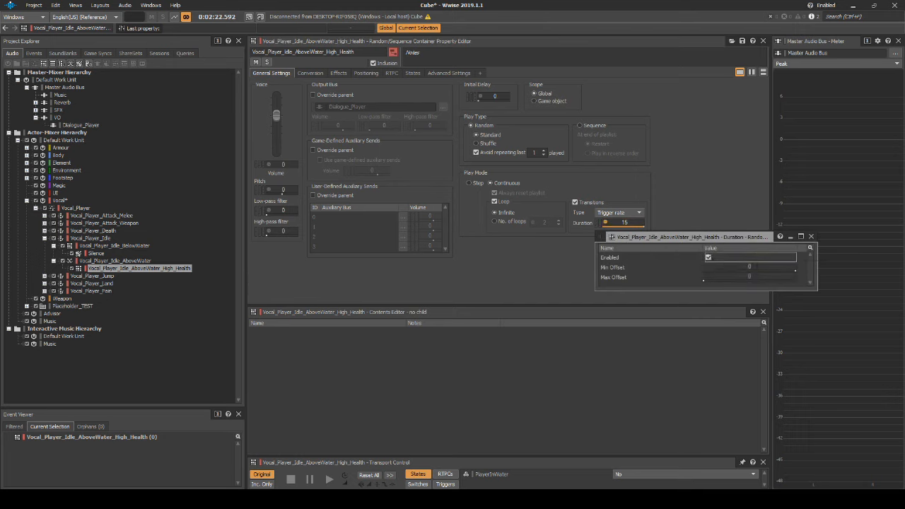
{"action": "left_click", "coordinate": [768, 268]}
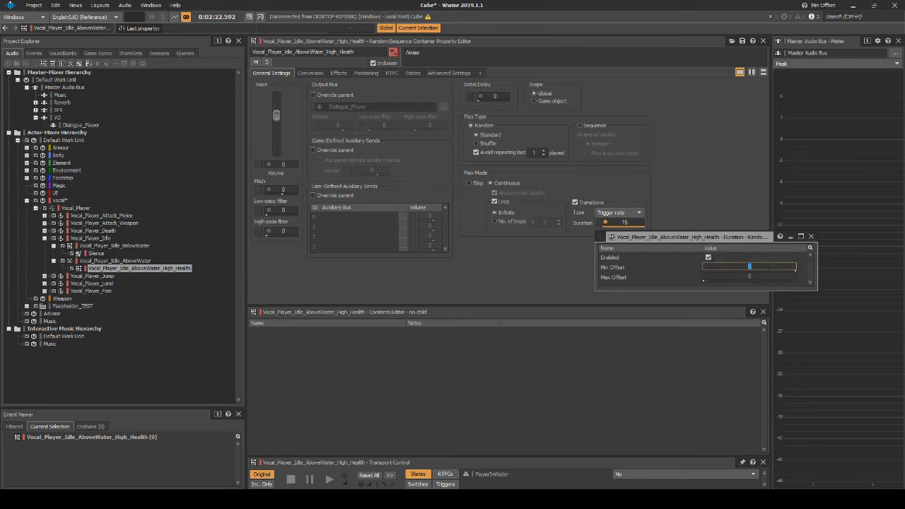
{"action": "type", "text": "-8"}
{"action": "left_click", "coordinate": [771, 276]}
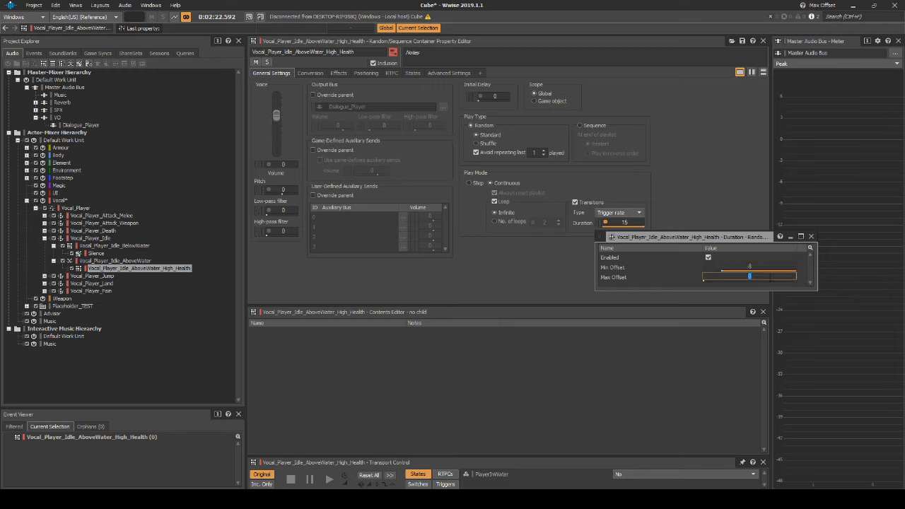
{"action": "type", "text": "5"}
{"action": "key", "text": "Return"}
{"action": "left_click", "coordinate": [810, 237]}
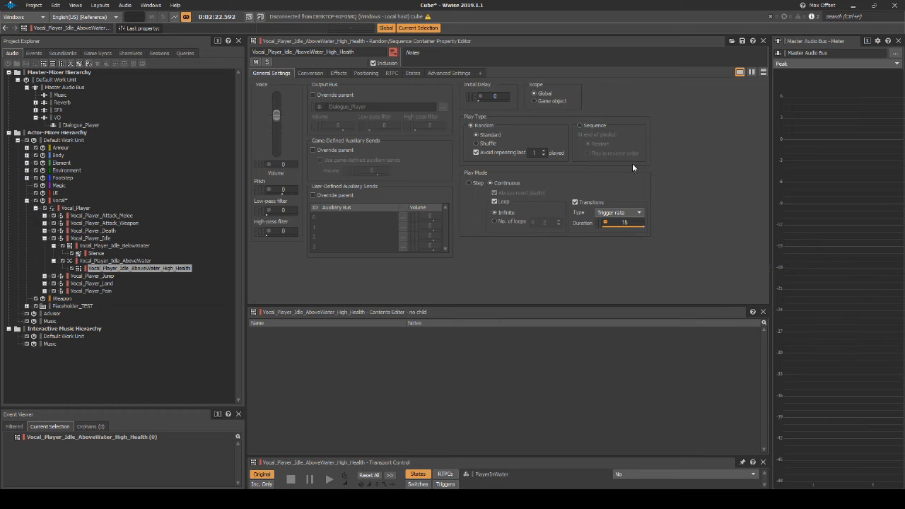
Override the High_Health container's parent playback limit, limiting sound instances to 1 globally and discarding the newest instance at equal priority.
{"action": "left_click", "coordinate": [459, 73]}
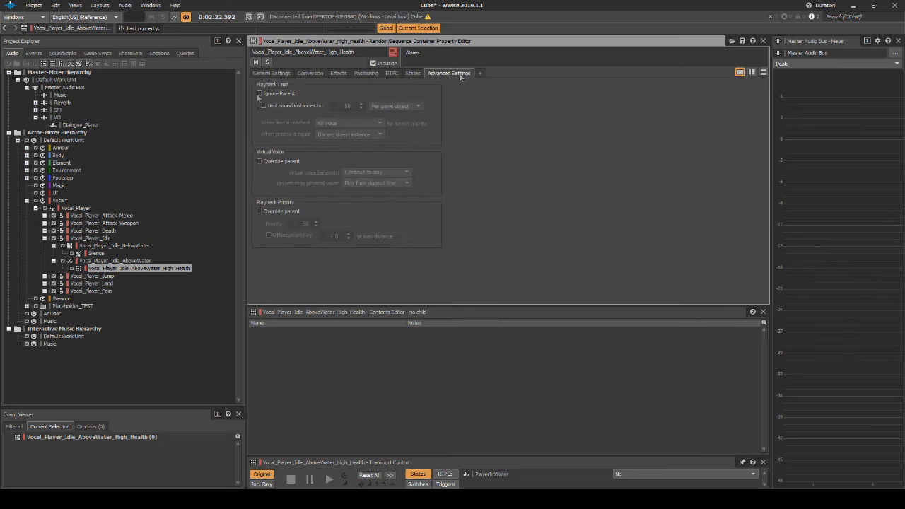
{"action": "left_click", "coordinate": [259, 94]}
{"action": "left_click", "coordinate": [263, 104]}
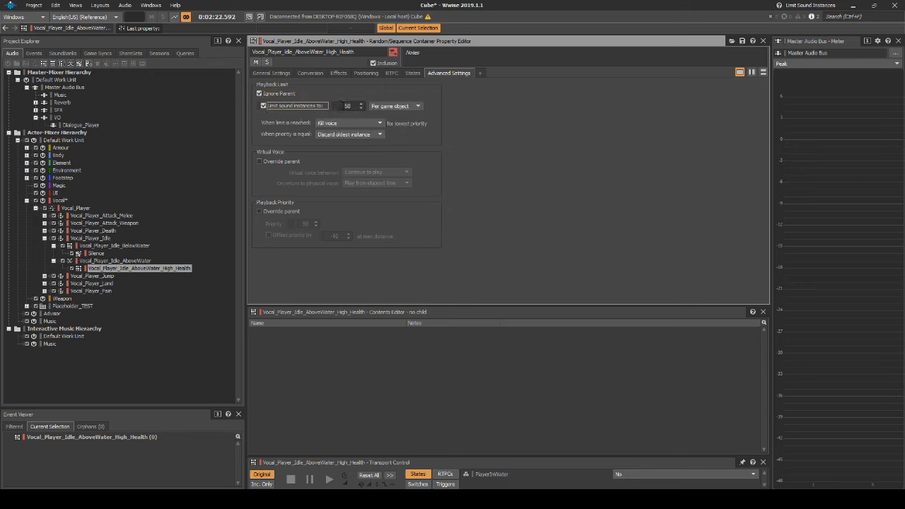
{"action": "left_click", "coordinate": [342, 105]}
{"action": "type", "text": "1"}
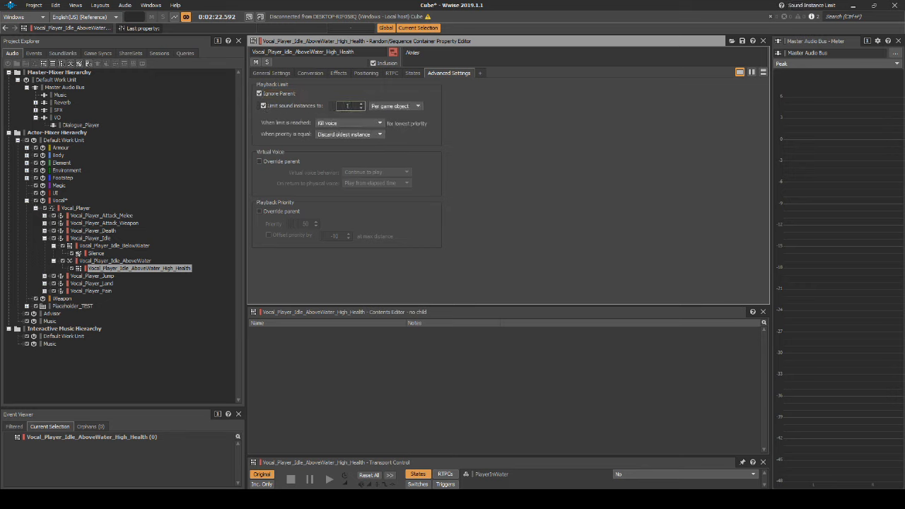
{"action": "left_click", "coordinate": [369, 105]}
{"action": "left_click", "coordinate": [374, 121]}
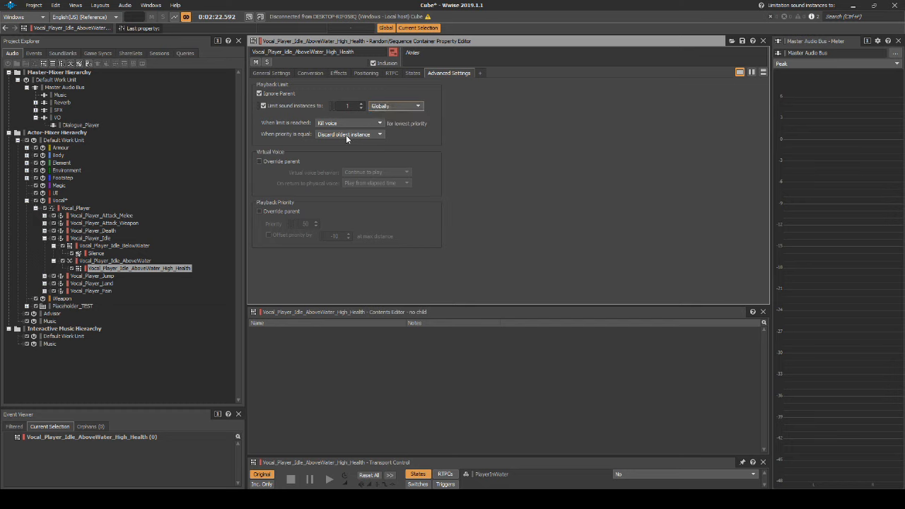
{"action": "left_click", "coordinate": [346, 135]}
{"action": "left_click", "coordinate": [354, 148]}
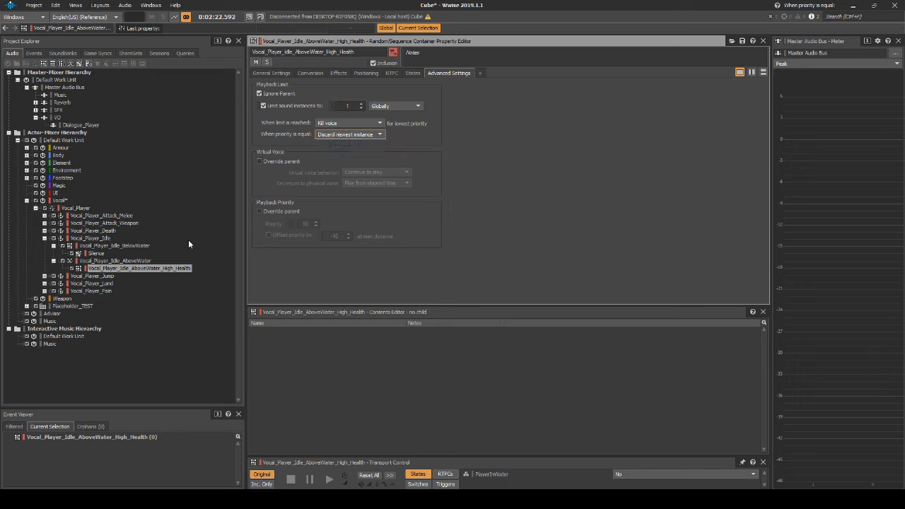
Duplicate the High_Health container within Vocal_Player_Idle_AboveWater and rename the copy Vocal_Player_Idle_AboveWater_Low_Health.
{"action": "left_click", "coordinate": [164, 272]}
{"action": "left_click", "coordinate": [141, 261]}
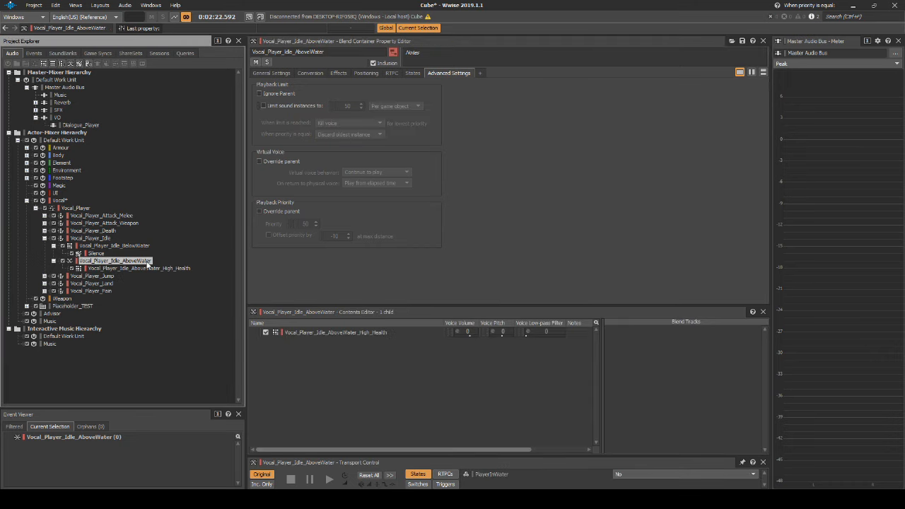
{"action": "key", "text": "ctrl+v"}
{"action": "key", "text": "F2"}
{"action": "key", "text": "End"}
{"action": "key", "text": "BackSpace"}
{"action": "key", "text": "BackSpace"}
{"action": "key", "text": "BackSpace"}
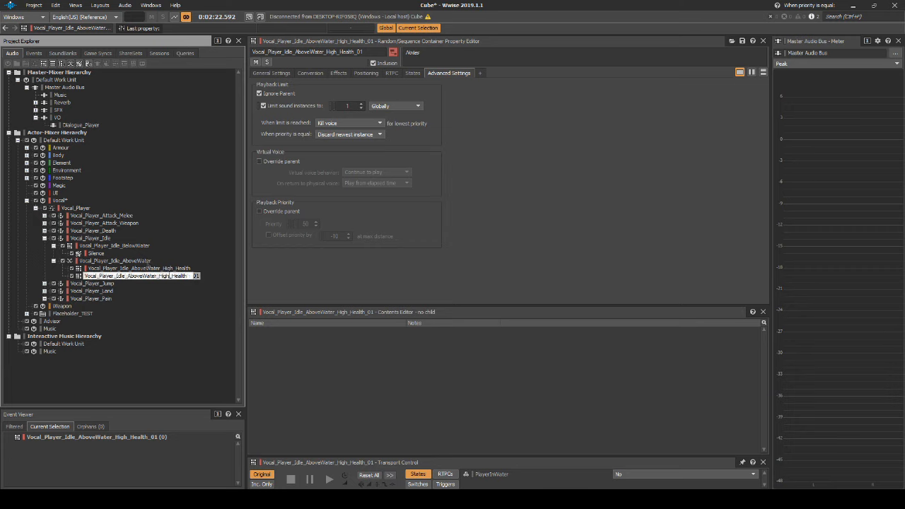
{"action": "left_click_drag", "start_coordinate": [171, 276], "coordinate": [160, 275]}
{"action": "type", "text": "Low"}
{"action": "key", "text": "Return"}
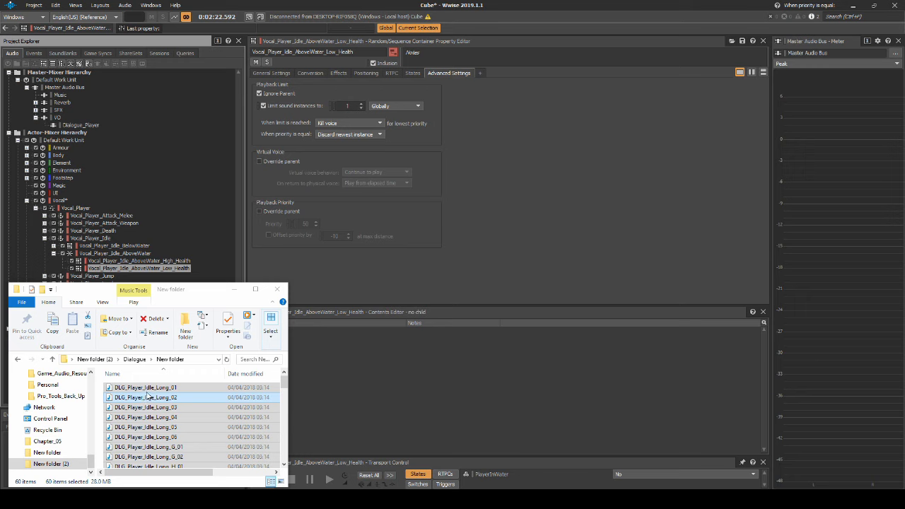
Import the selected DLG_Player_Idle audio files into the Low_Health container as Sound SFX, storing them in the Originals\SFX\Vocal\Player\Dialogue folder.
{"action": "left_click_drag", "start_coordinate": [150, 394], "coordinate": [172, 267]}
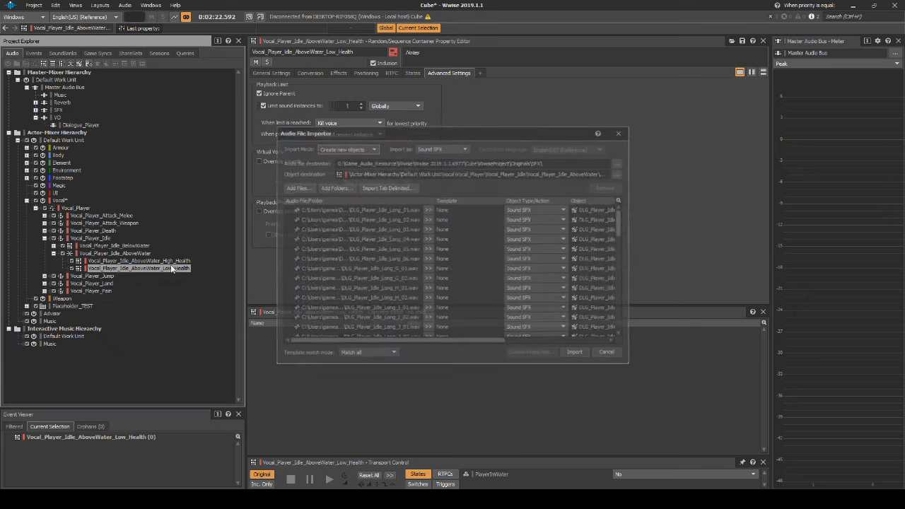
{"action": "left_click", "coordinate": [619, 165]}
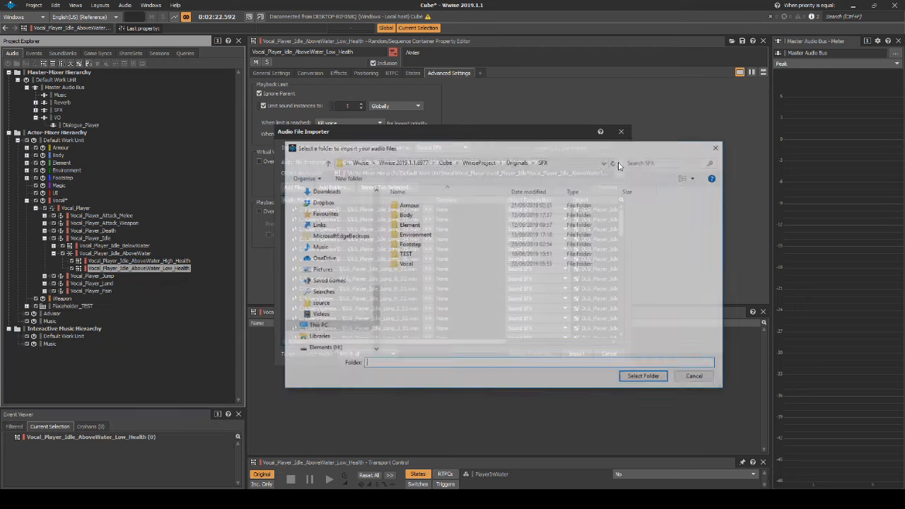
{"action": "left_click", "coordinate": [433, 265]}
{"action": "double_click", "coordinate": [433, 264]}
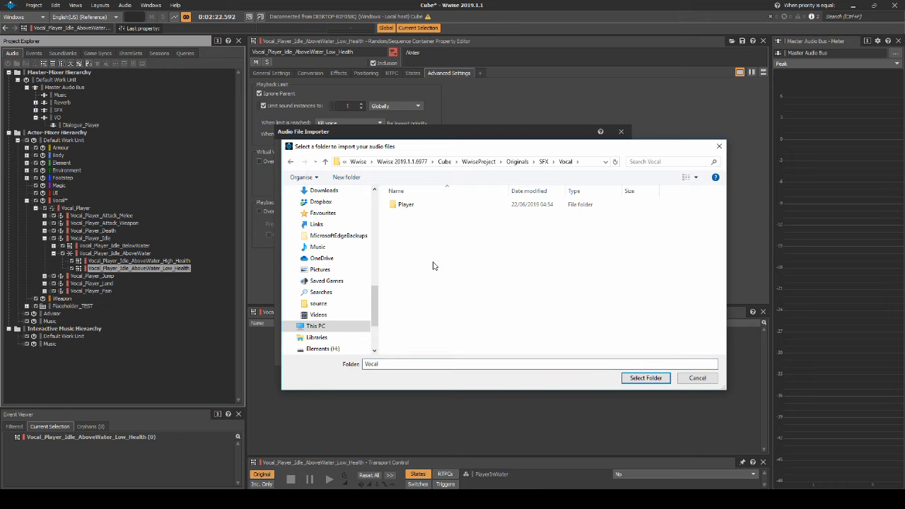
{"action": "left_click", "coordinate": [434, 205]}
{"action": "double_click", "coordinate": [434, 206]}
{"action": "left_click", "coordinate": [414, 204]}
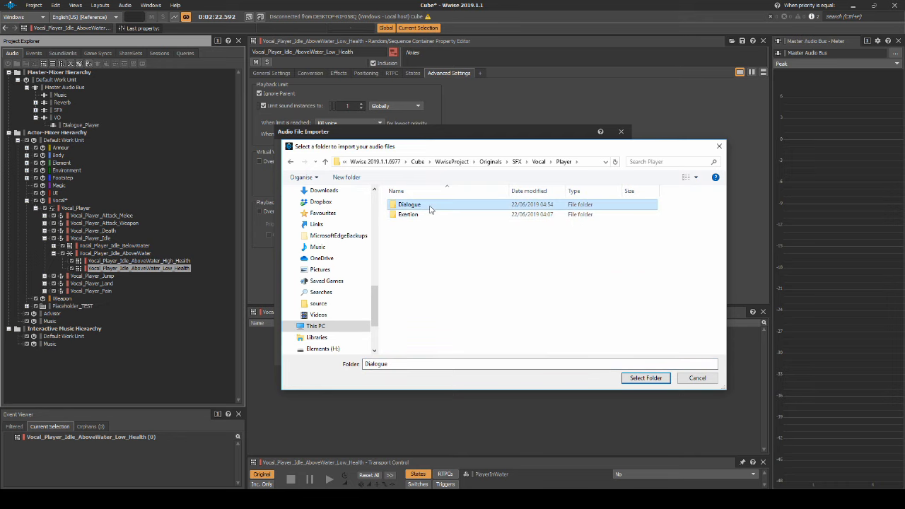
{"action": "double_click", "coordinate": [413, 204]}
{"action": "left_click", "coordinate": [645, 378]}
{"action": "left_click", "coordinate": [571, 354]}
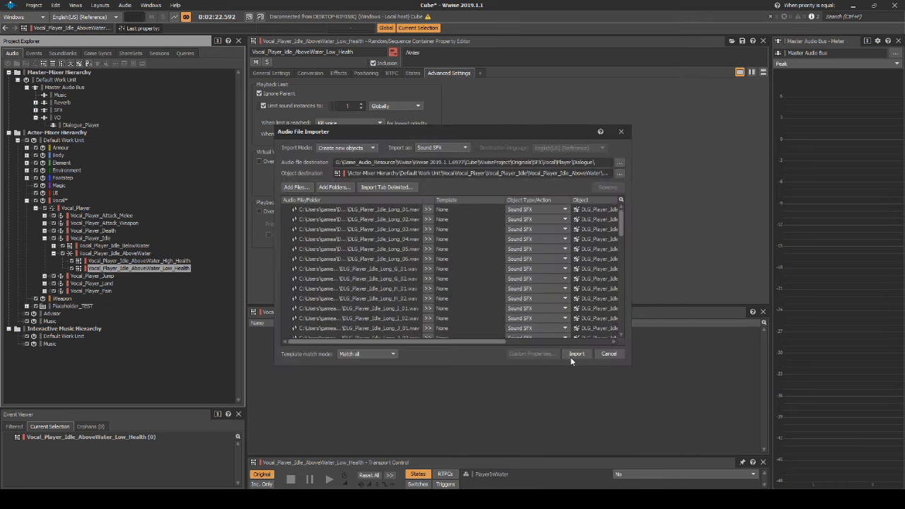
Create a blend track named Vocal_Player_Idle in the Vocal_Player_Idle_AboveWater blend container.
{"action": "left_click", "coordinate": [127, 256]}
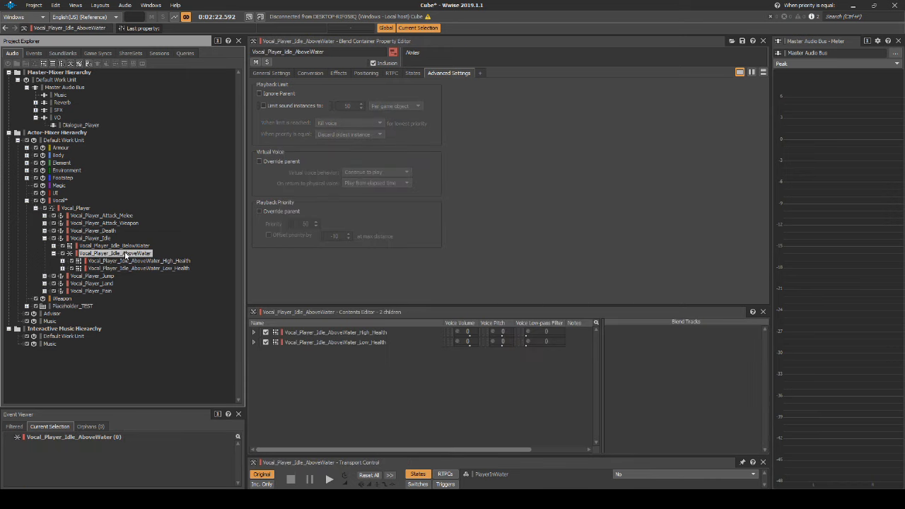
{"action": "left_click", "coordinate": [274, 73]}
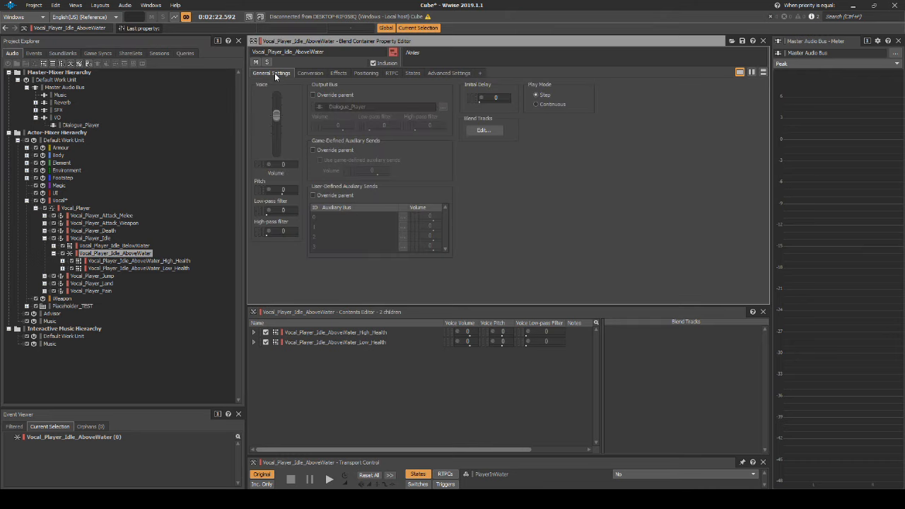
{"action": "left_click", "coordinate": [483, 130]}
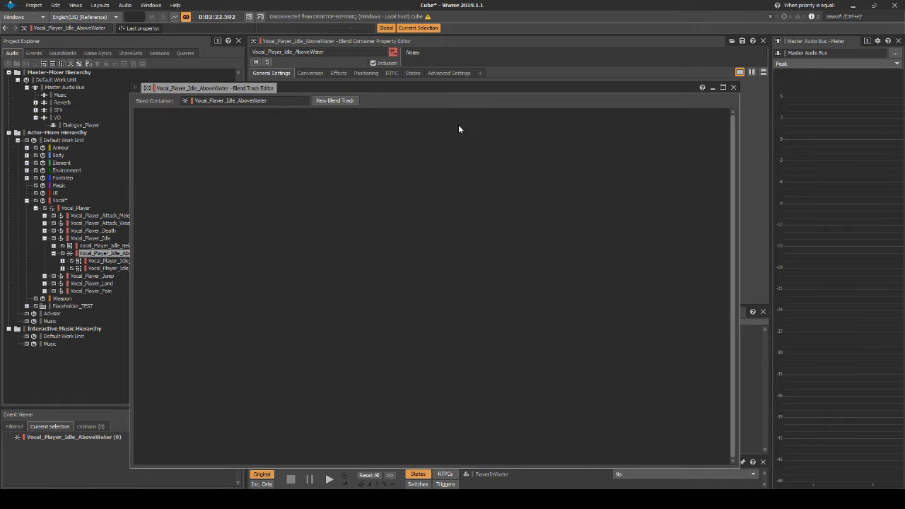
{"action": "left_click", "coordinate": [335, 101]}
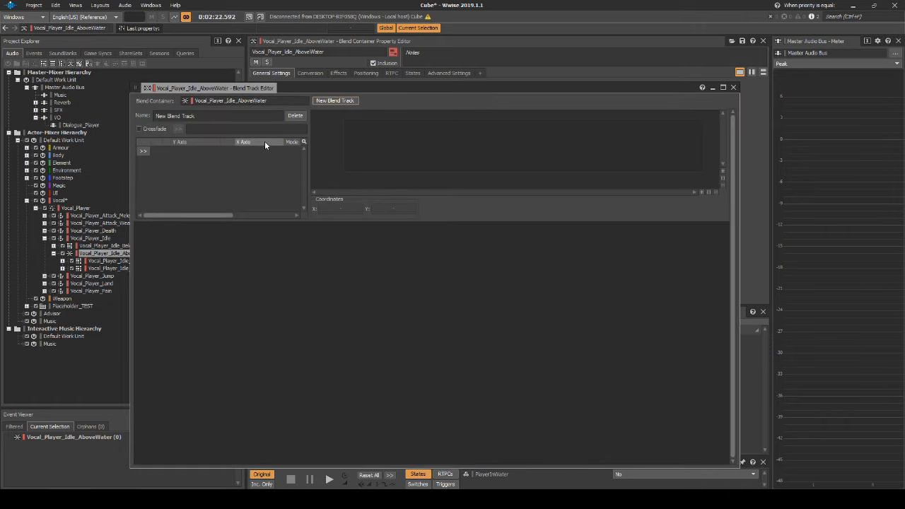
{"action": "left_click", "coordinate": [217, 117]}
{"action": "type", "text": "Vocal_Pl"}
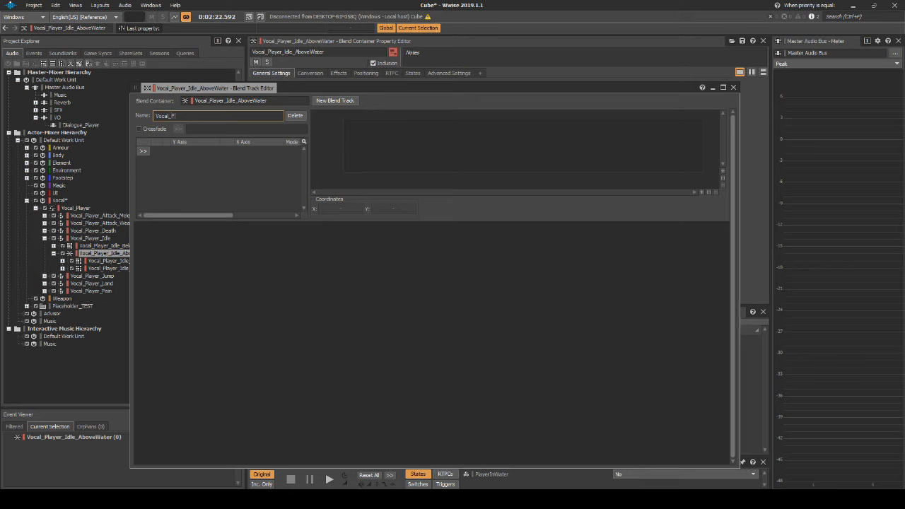
{"action": "type", "text": "ayer_Id"}
{"action": "type", "text": "le"}
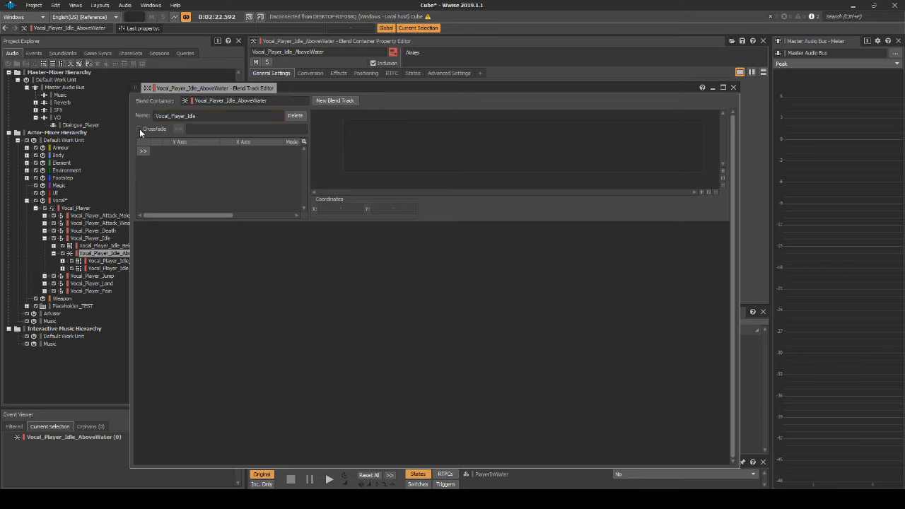
Enable crossfading on the Vocal_Player_Idle blend track and drive it with the PlayerHealth game parameter.
{"action": "left_click", "coordinate": [139, 129]}
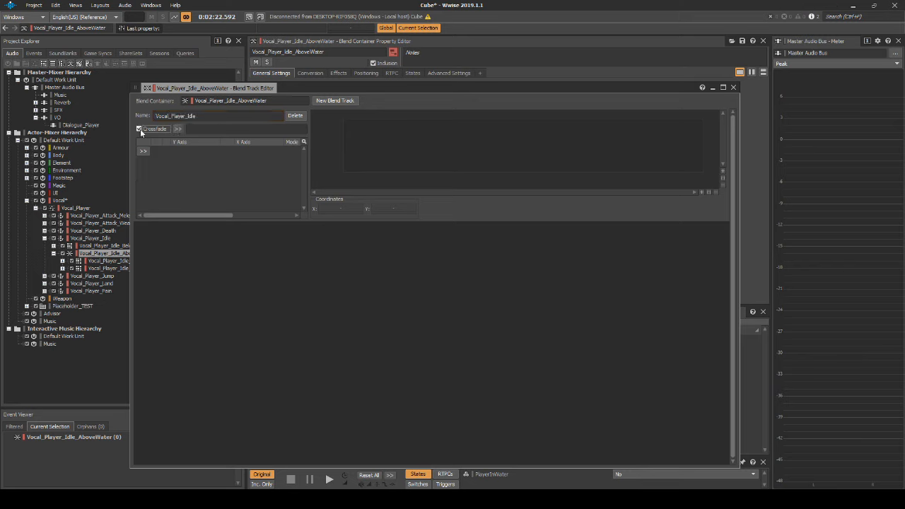
{"action": "left_click", "coordinate": [181, 129]}
{"action": "mouse_move", "coordinate": [218, 134]}
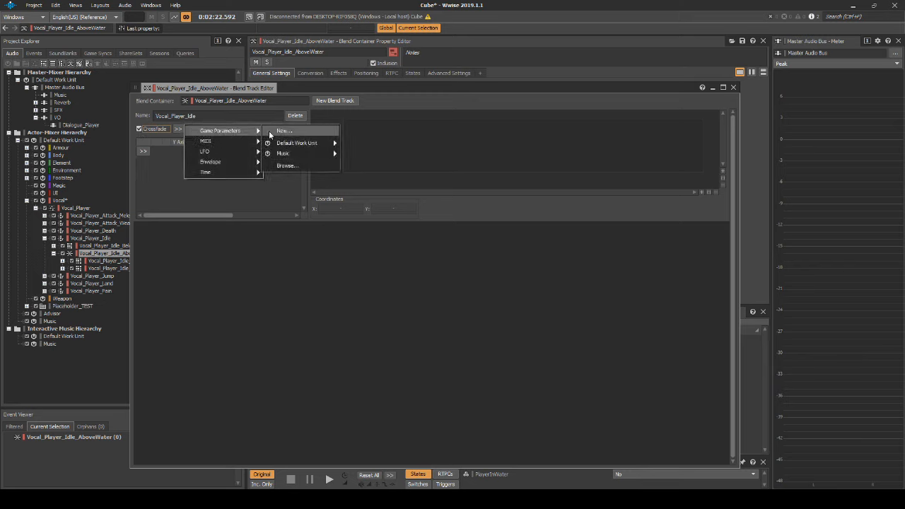
{"action": "mouse_move", "coordinate": [278, 146]}
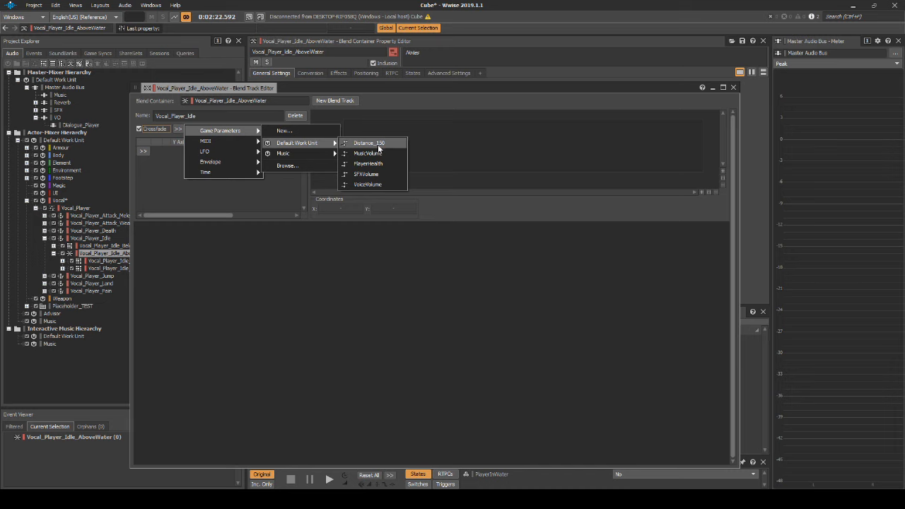
{"action": "left_click", "coordinate": [378, 162]}
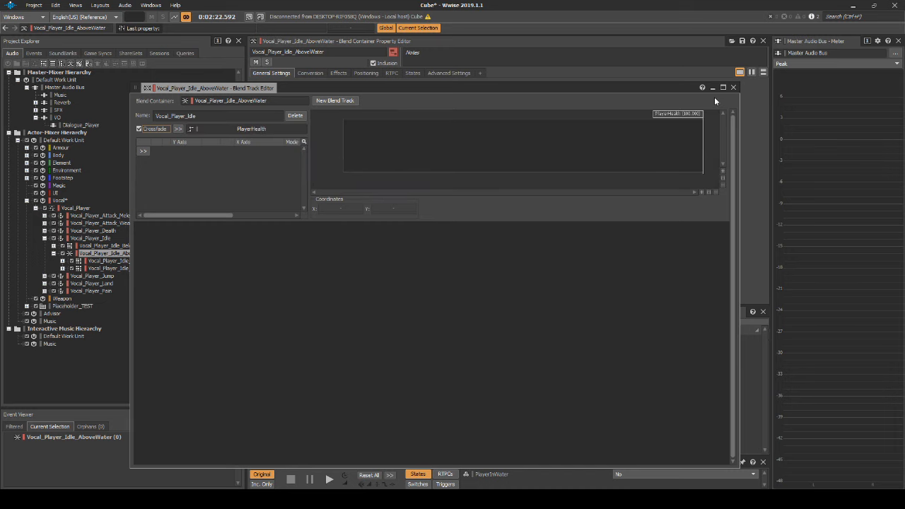
Assign the Low_Health container and then the High_Health container to the Vocal_Player_Idle blend track.
{"action": "left_click", "coordinate": [733, 87]}
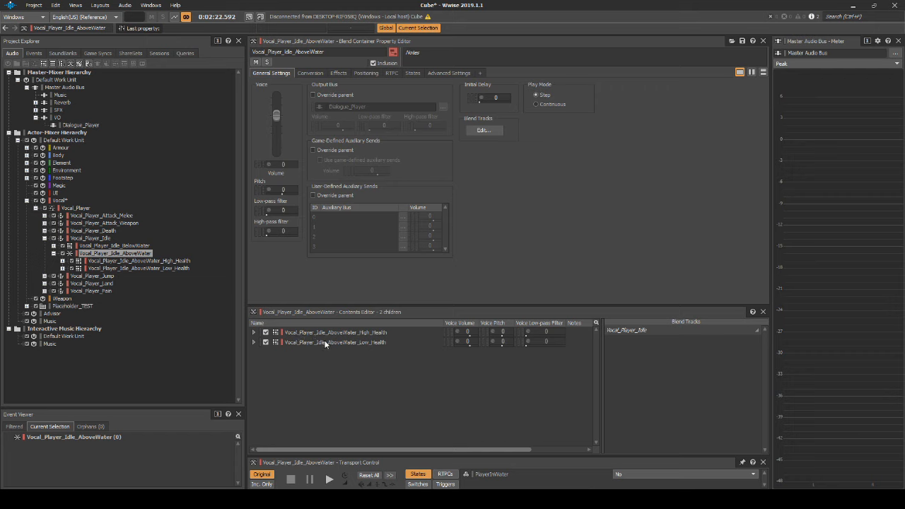
{"action": "left_click_drag", "start_coordinate": [325, 344], "coordinate": [625, 331]}
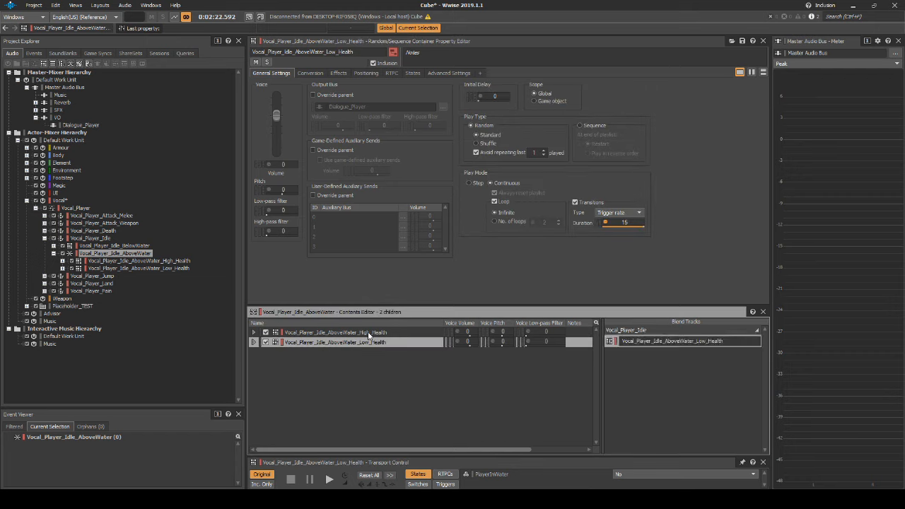
{"action": "left_click_drag", "start_coordinate": [368, 335], "coordinate": [647, 330]}
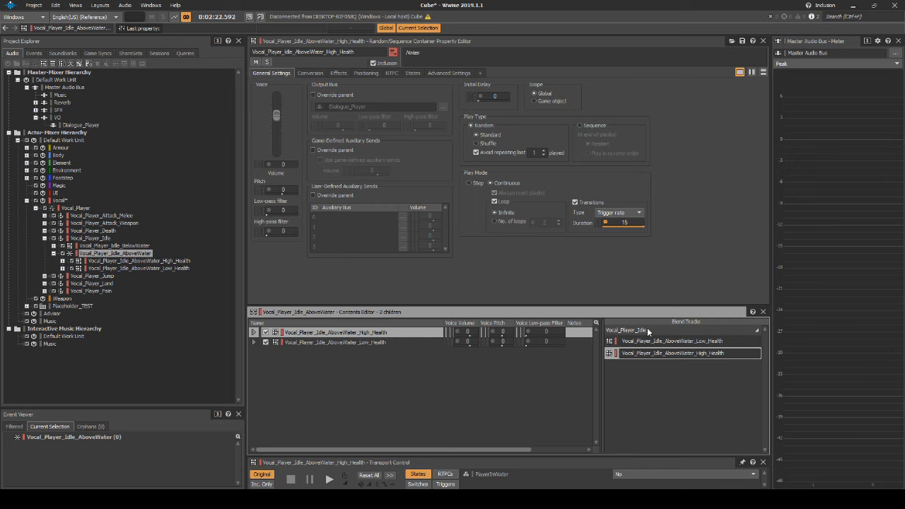
In the blend track, end the Low_Health range at PlayerHealth 40 and extend the High_Health range to 100.
{"action": "left_click", "coordinate": [145, 254]}
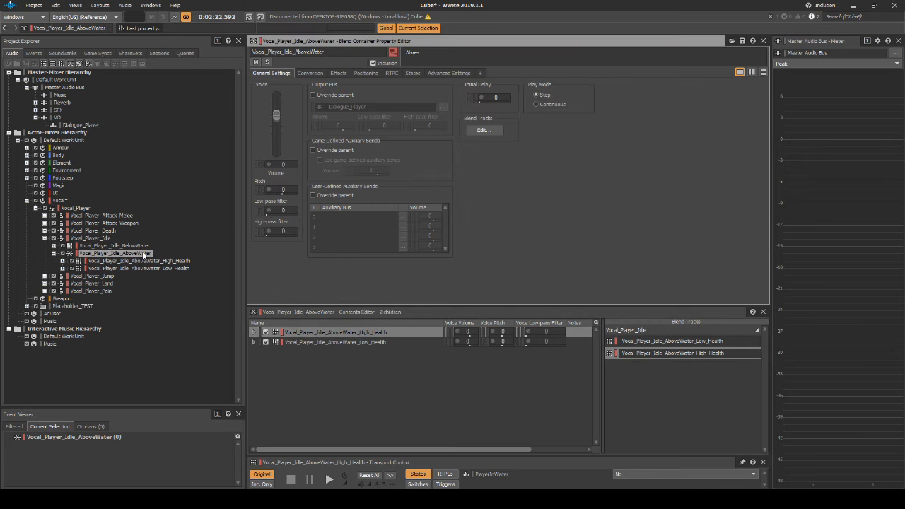
{"action": "left_click", "coordinate": [483, 130]}
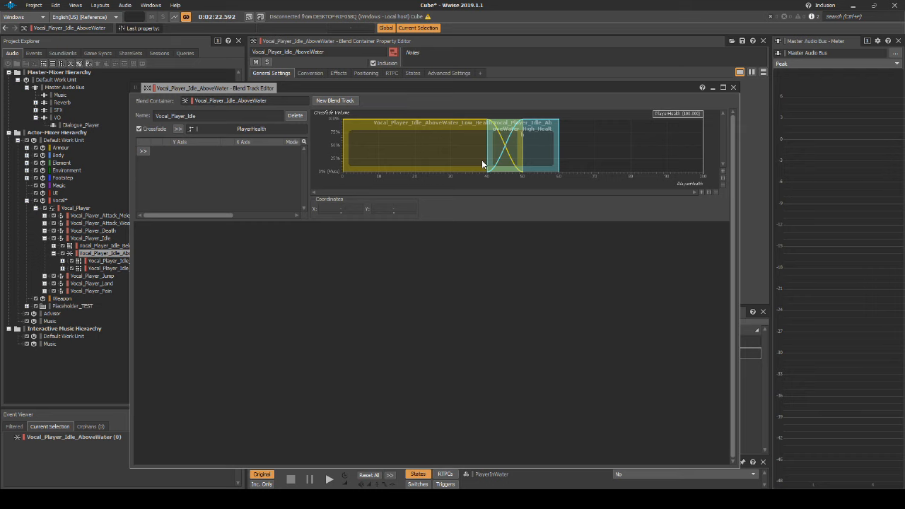
{"action": "left_click", "coordinate": [520, 152]}
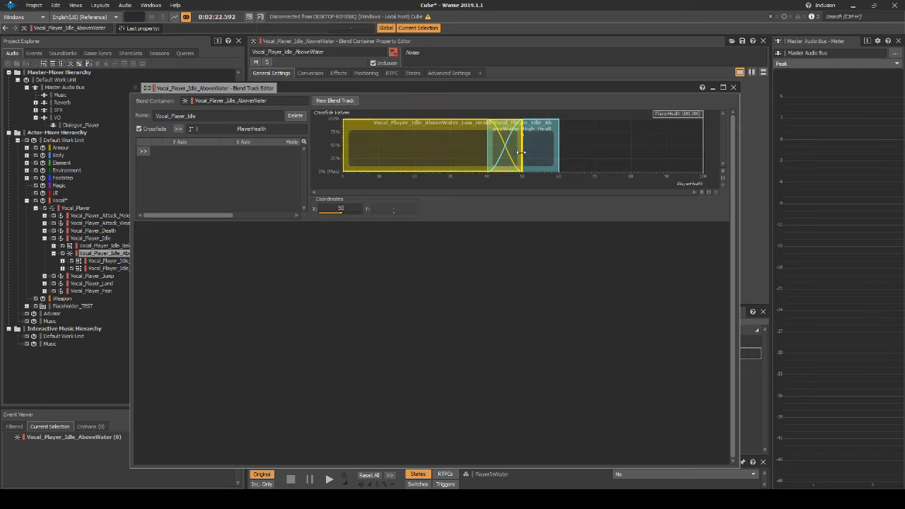
{"action": "left_click", "coordinate": [352, 207]}
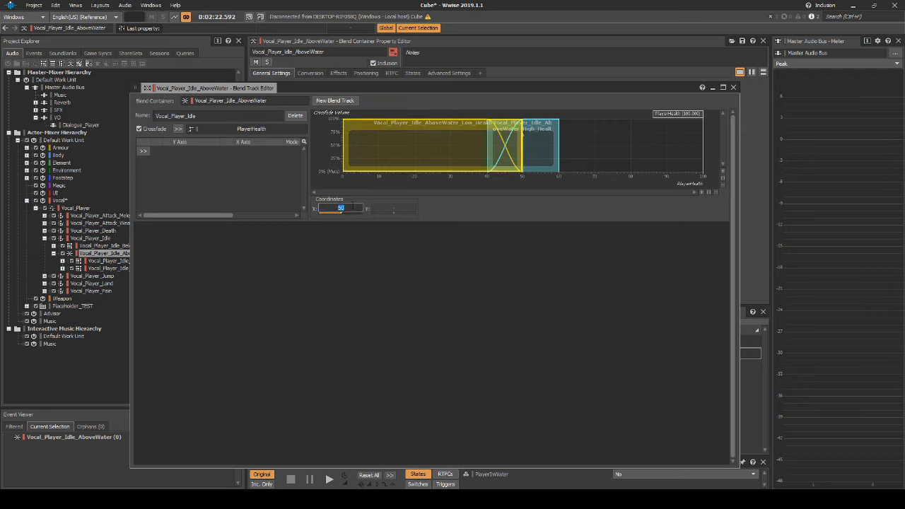
{"action": "type", "text": "40"}
{"action": "key", "text": "Return"}
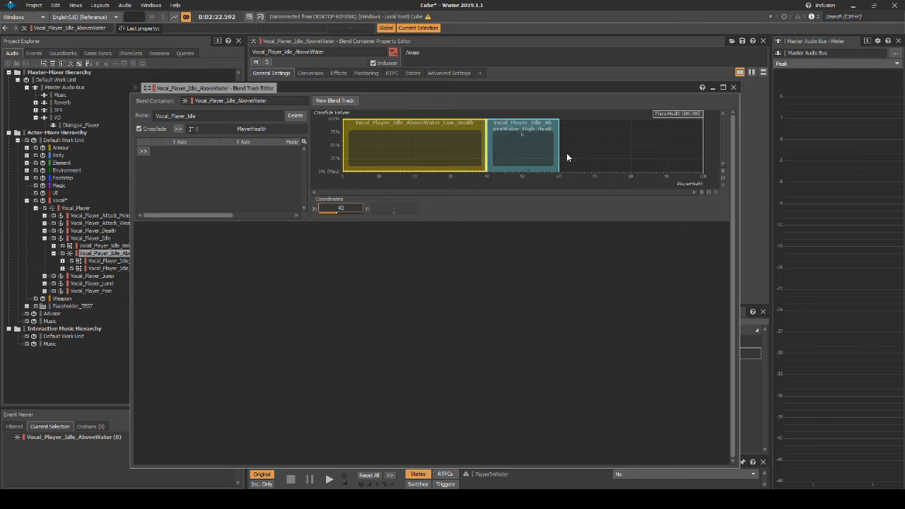
{"action": "left_click_drag", "start_coordinate": [559, 152], "coordinate": [721, 148]}
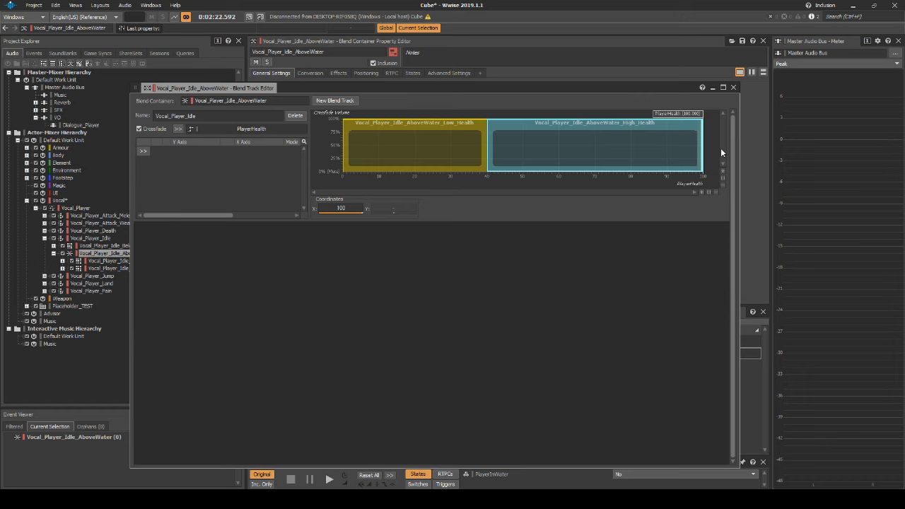
{"action": "left_click", "coordinate": [733, 87]}
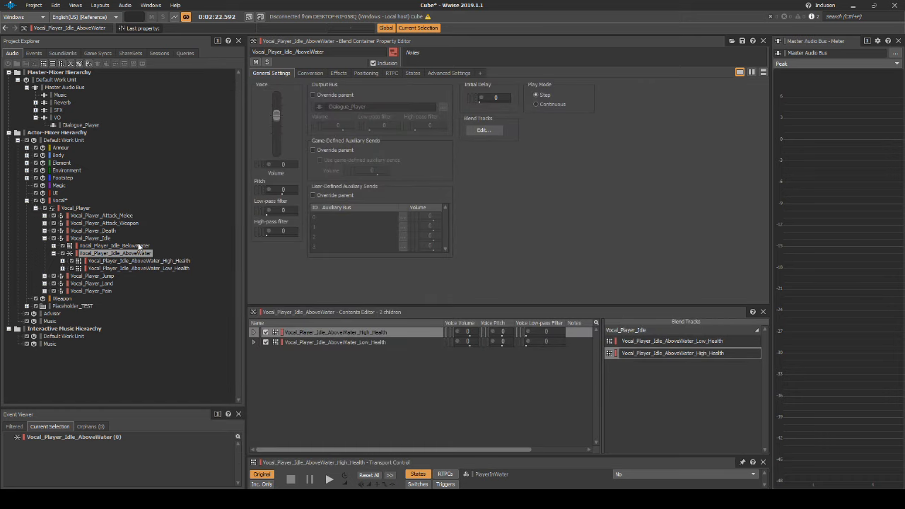
Set the Vocal_Player_Idle switch container to use the PlayerInWater state group with No as the default state.
{"action": "left_click", "coordinate": [104, 238]}
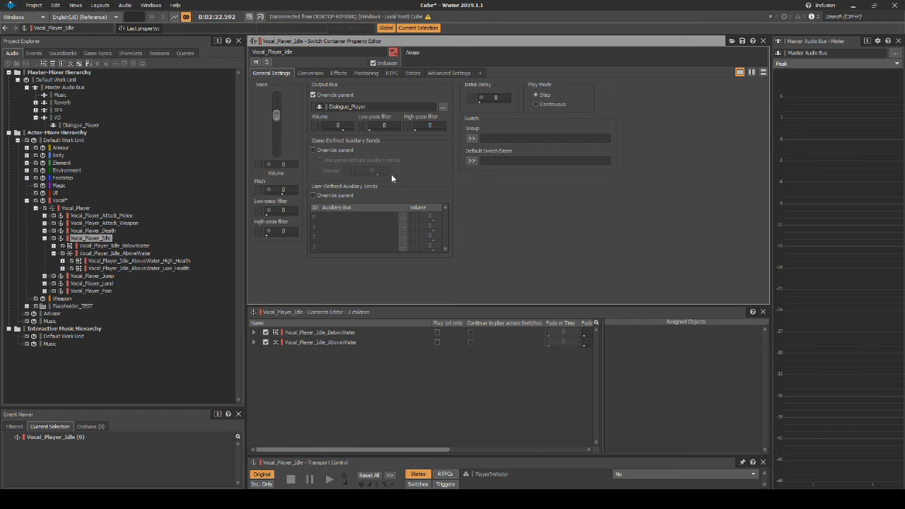
{"action": "left_click", "coordinate": [468, 139]}
{"action": "mouse_move", "coordinate": [504, 153]}
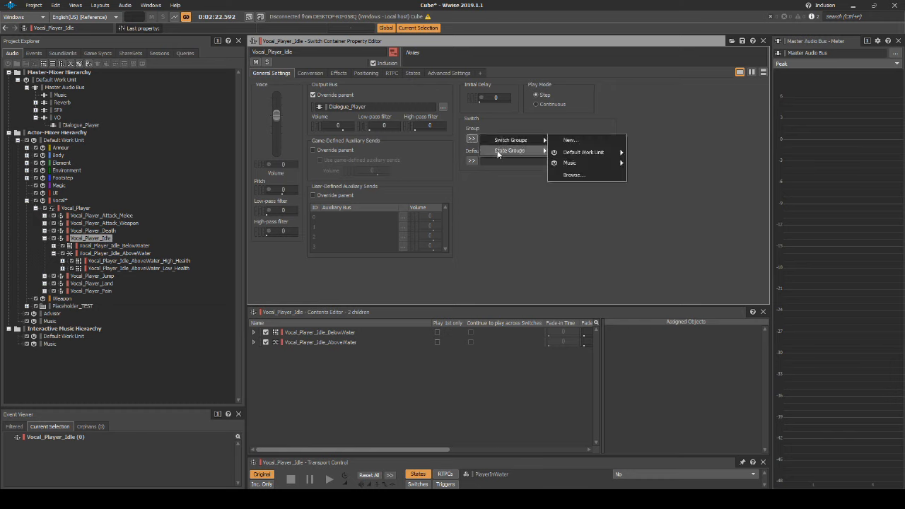
{"action": "mouse_move", "coordinate": [594, 163]}
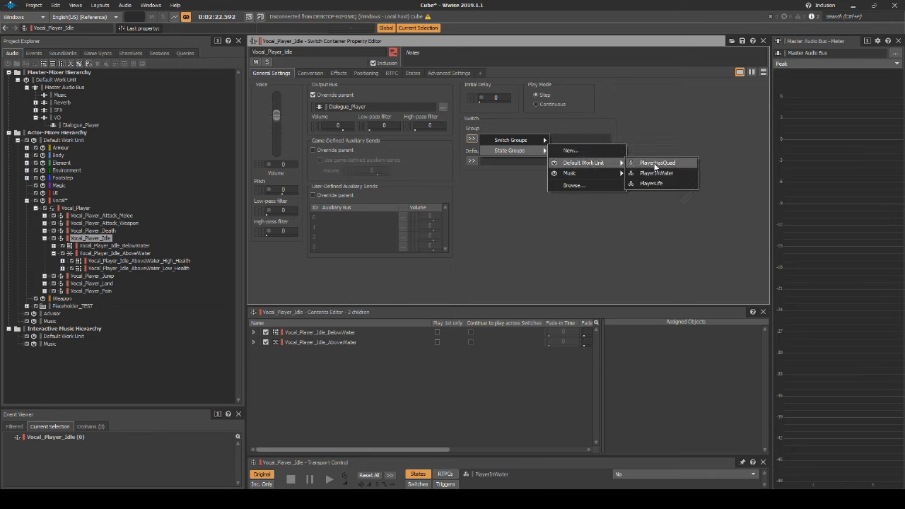
{"action": "left_click", "coordinate": [660, 173]}
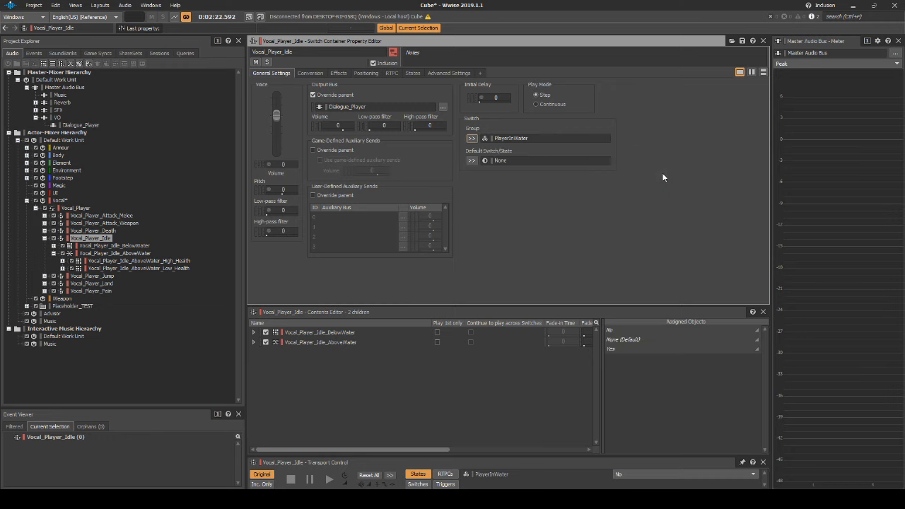
{"action": "left_click", "coordinate": [471, 162]}
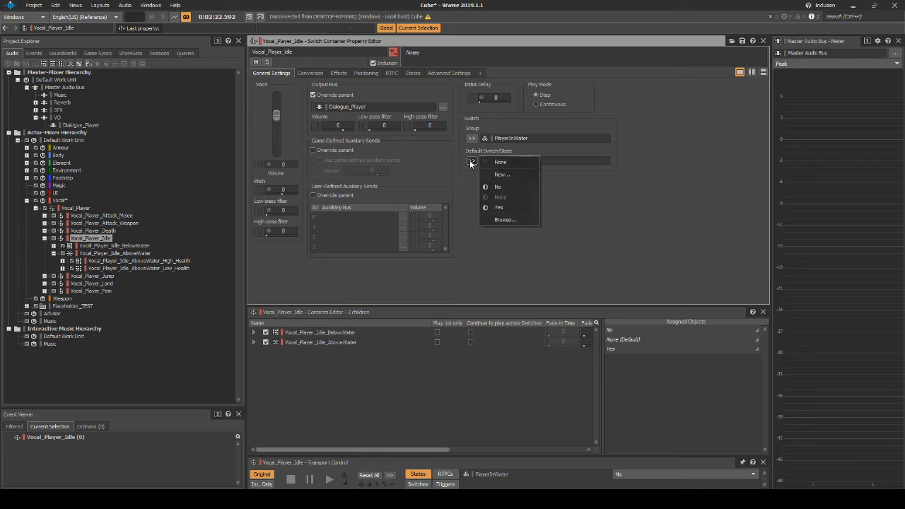
{"action": "left_click", "coordinate": [503, 187]}
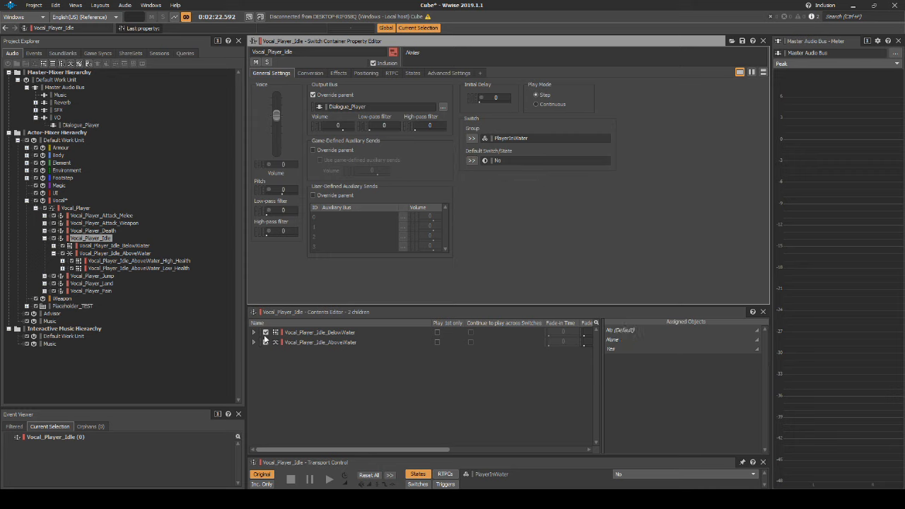
Assign Vocal_Player_Idle_AboveWater to the No and None states and Vocal_Player_Idle_BelowWater to the Yes state.
{"action": "left_click", "coordinate": [339, 342]}
{"action": "left_click_drag", "start_coordinate": [564, 337], "coordinate": [643, 361]}
{"action": "left_click", "coordinate": [349, 333]}
{"action": "left_click_drag", "start_coordinate": [460, 351], "coordinate": [624, 378]}
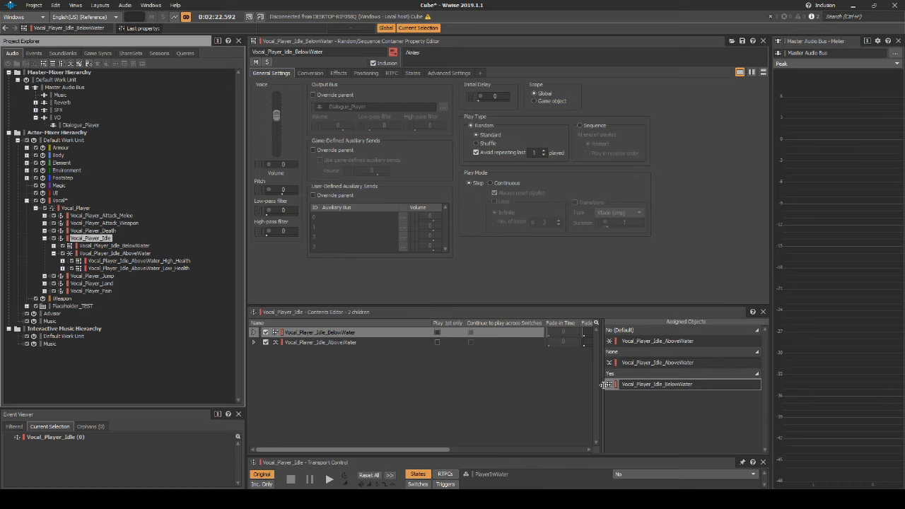
Add a Stop action and a Play action to the Foot_Player event.
{"action": "left_click", "coordinate": [34, 54]}
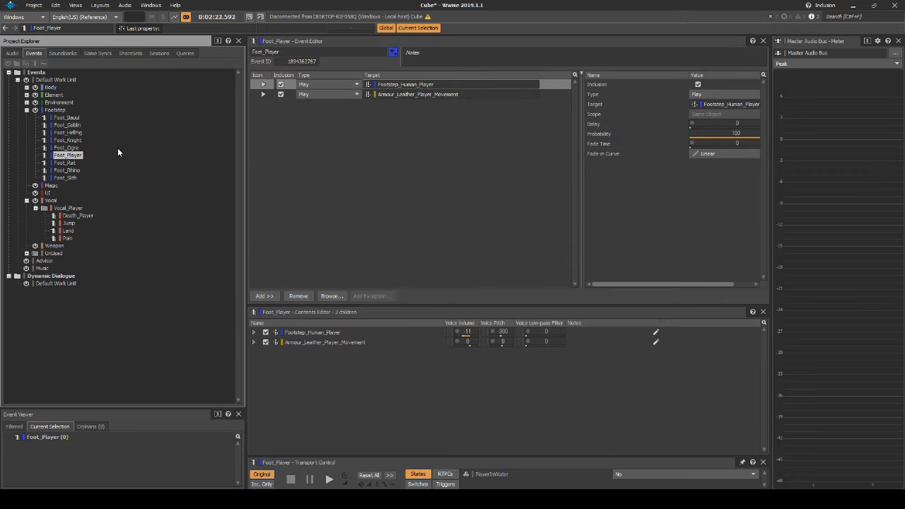
{"action": "right_click", "coordinate": [338, 127]}
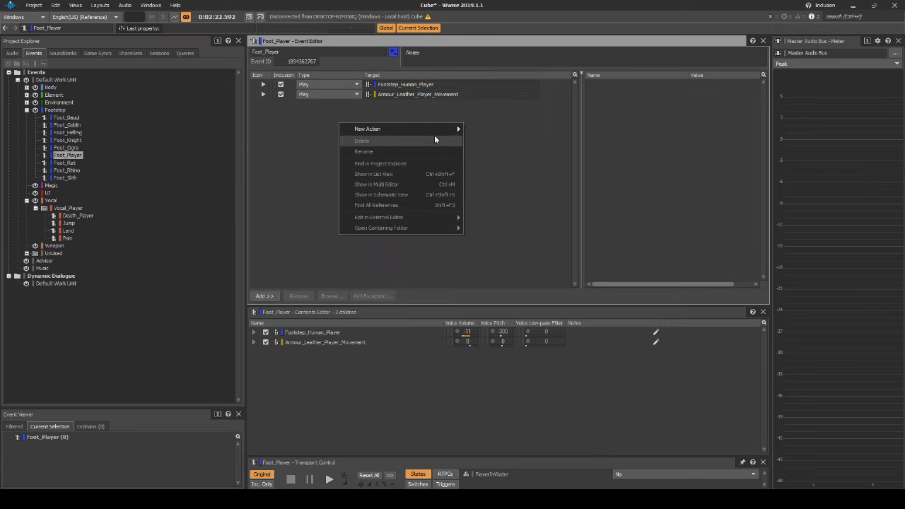
{"action": "mouse_move", "coordinate": [438, 129]}
{"action": "mouse_move", "coordinate": [499, 152]}
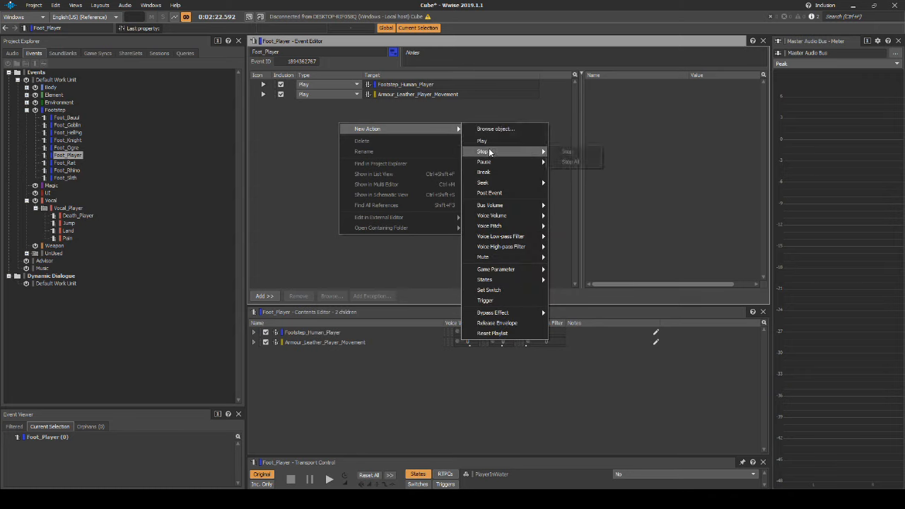
{"action": "left_click", "coordinate": [566, 152]}
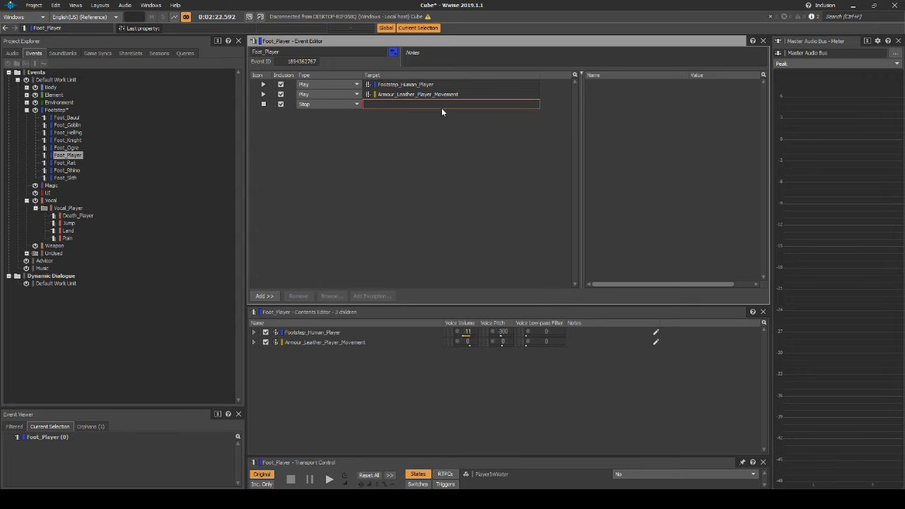
{"action": "right_click", "coordinate": [415, 135]}
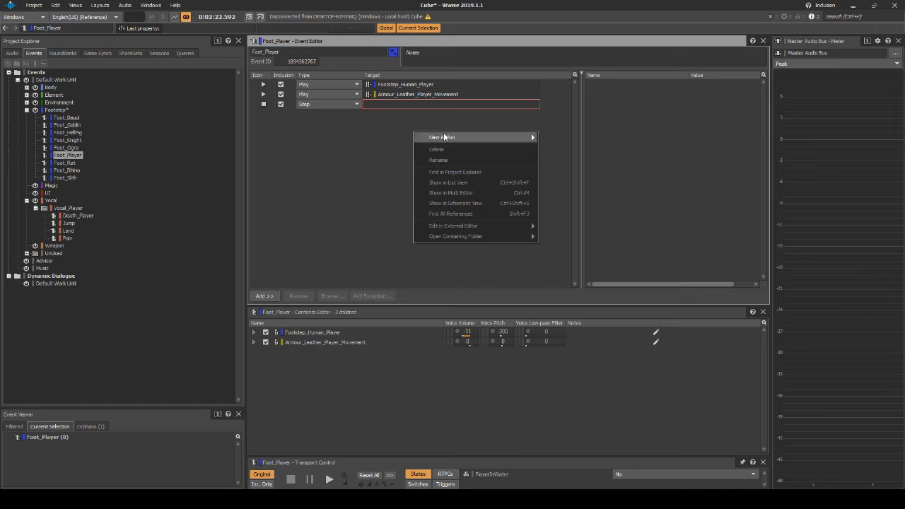
{"action": "mouse_move", "coordinate": [532, 137]}
{"action": "left_click", "coordinate": [557, 148]}
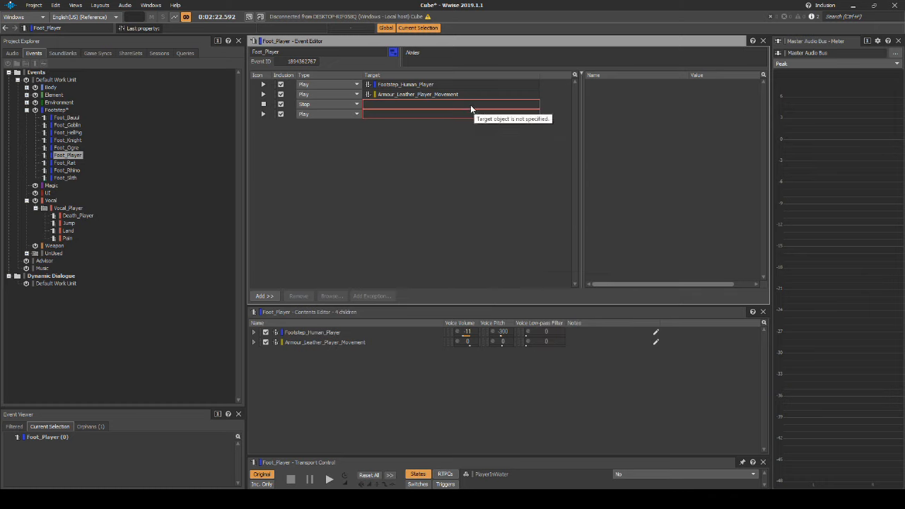
Assign Vocal_Player_Idle as the target of both the Stop action and the new Play action in the Foot_Player event.
{"action": "left_click", "coordinate": [14, 53]}
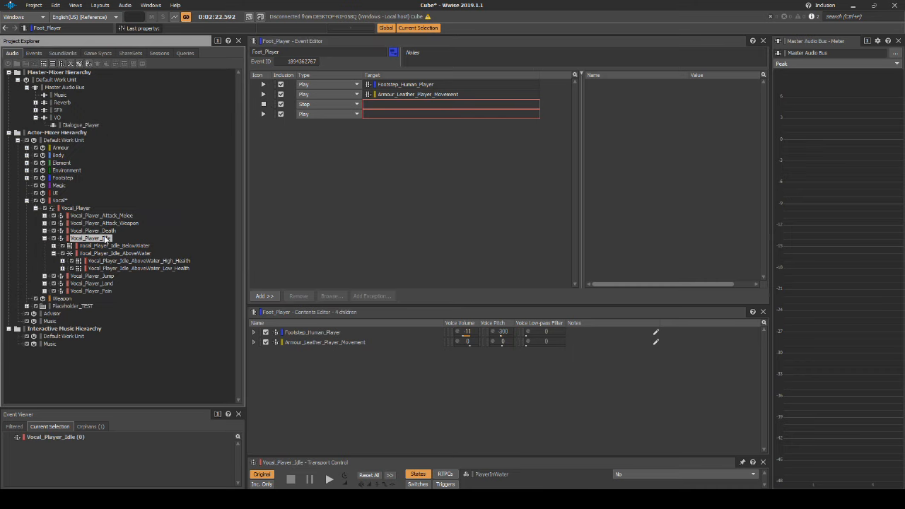
{"action": "left_click_drag", "start_coordinate": [106, 239], "coordinate": [400, 106]}
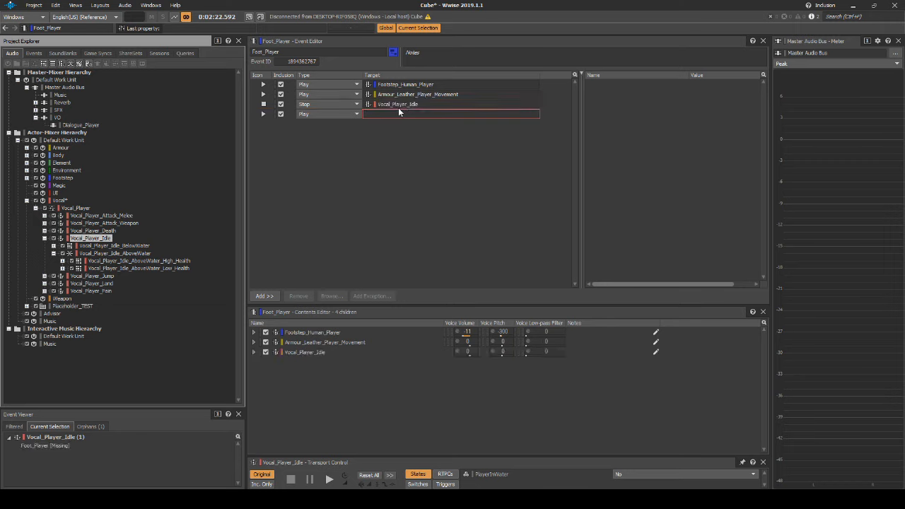
{"action": "left_click", "coordinate": [435, 115]}
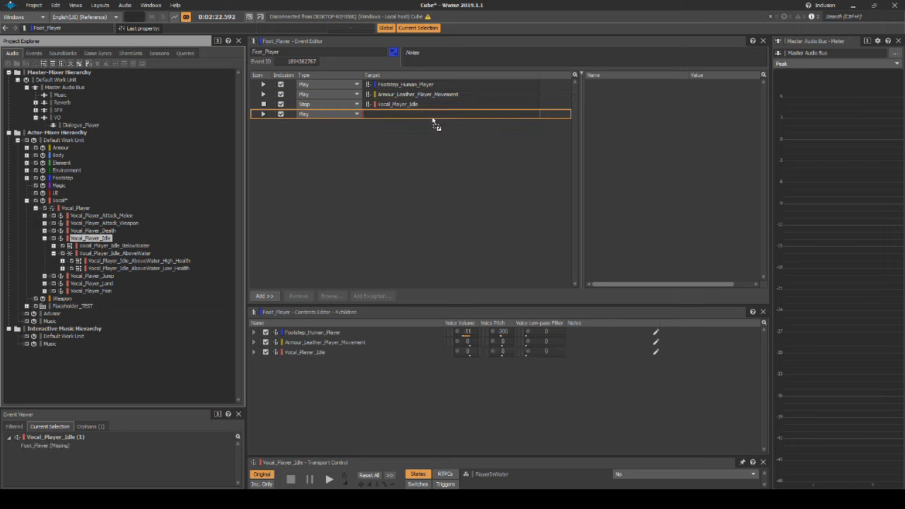
{"action": "left_click_drag", "start_coordinate": [438, 109], "coordinate": [438, 109]}
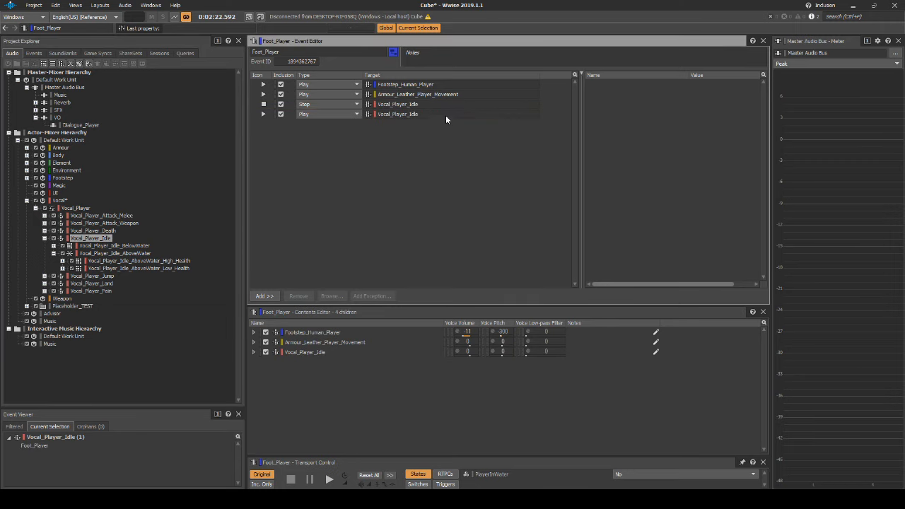
Set the Vocal_Player_Idle Play action's delay to 10 and enable its randomizer with a minimum offset of -1 and a maximum of 5.
{"action": "left_click", "coordinate": [446, 114]}
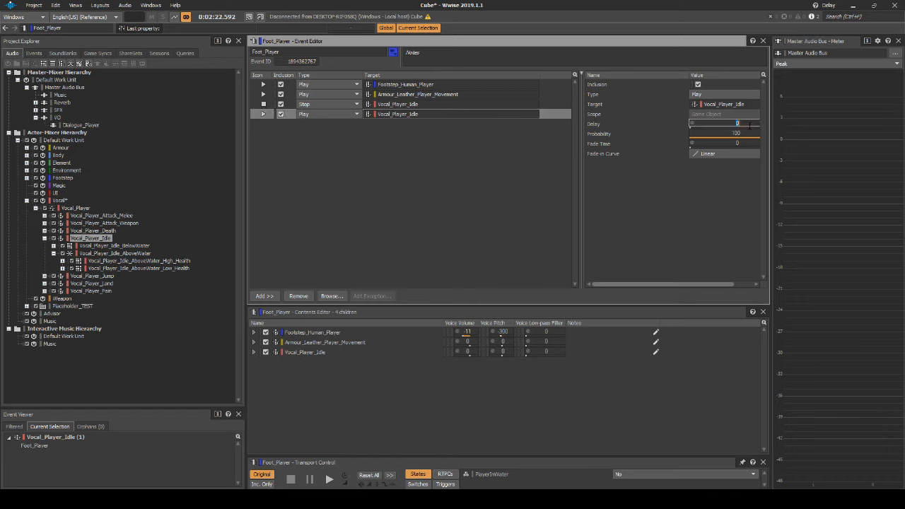
{"action": "key", "text": "Return"}
{"action": "double_click", "coordinate": [692, 123]}
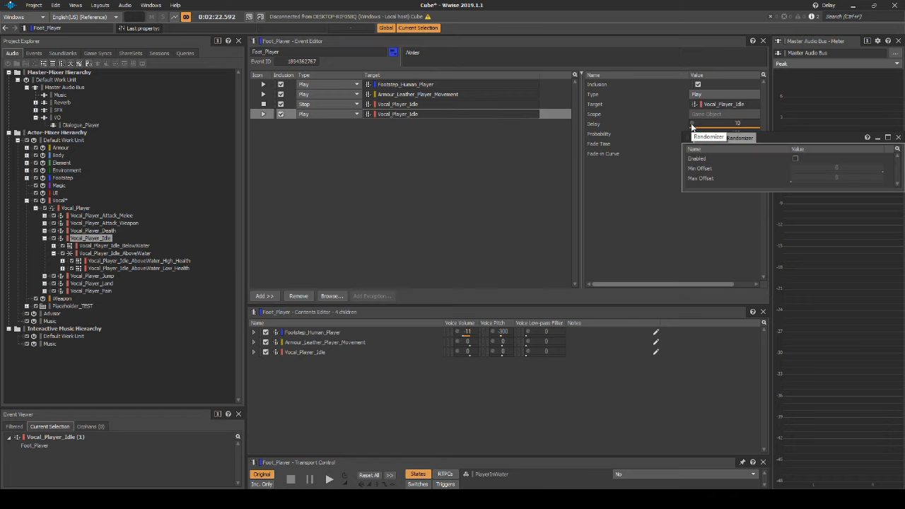
{"action": "left_click", "coordinate": [796, 158]}
{"action": "left_click", "coordinate": [847, 168]}
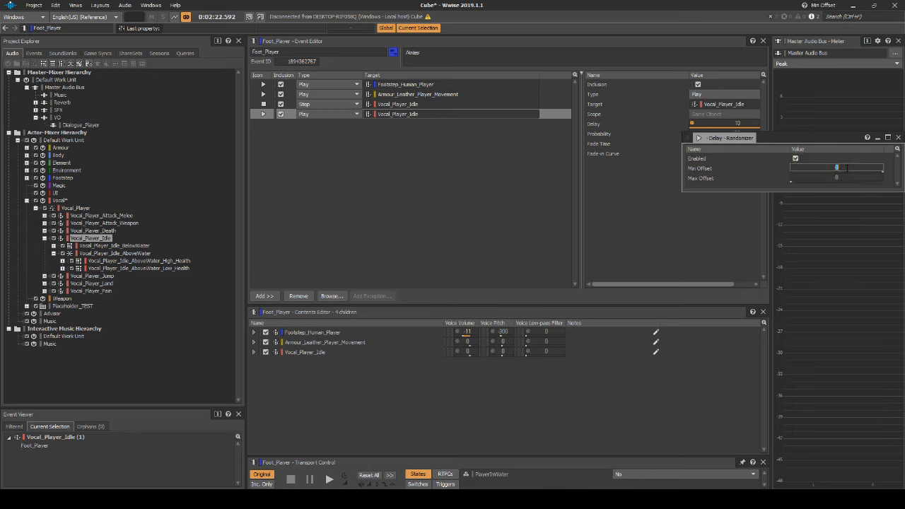
{"action": "type", "text": "-1"}
{"action": "key", "text": "Tab"}
{"action": "type", "text": "5"}
{"action": "key", "text": "Return"}
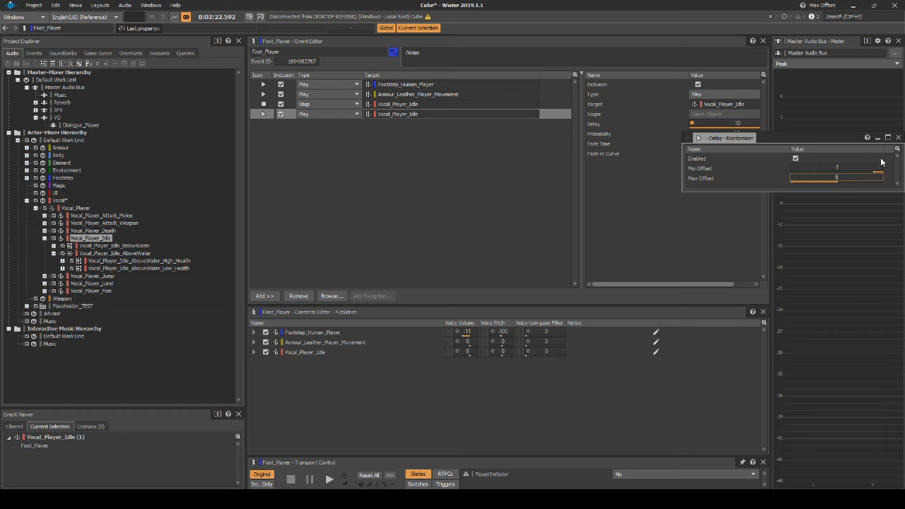
{"action": "left_click", "coordinate": [898, 137]}
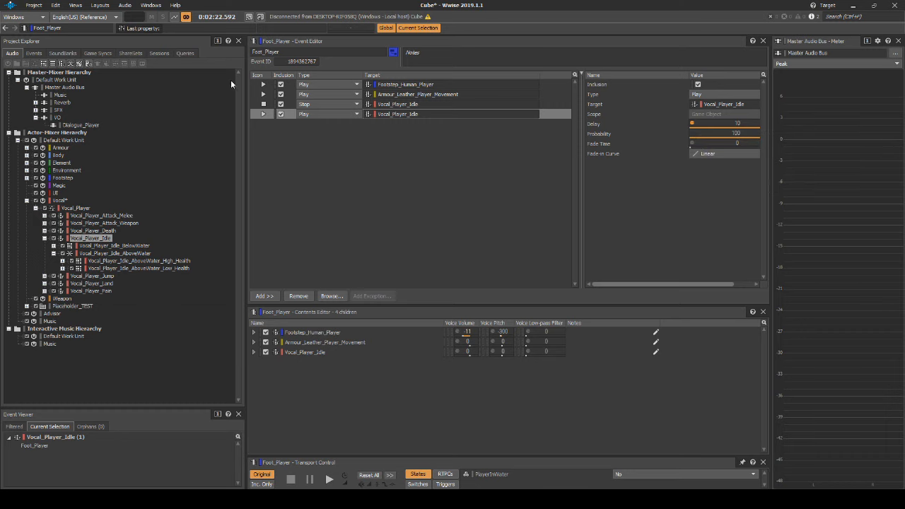
Save the project and generate the selected SoundBanks for Windows.
{"action": "left_click", "coordinate": [34, 5]}
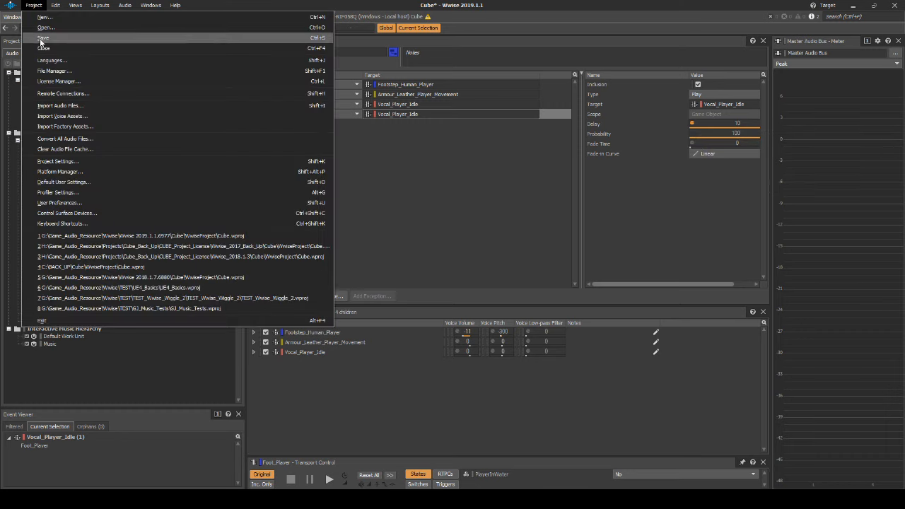
{"action": "left_click", "coordinate": [40, 41]}
{"action": "left_click", "coordinate": [99, 6]}
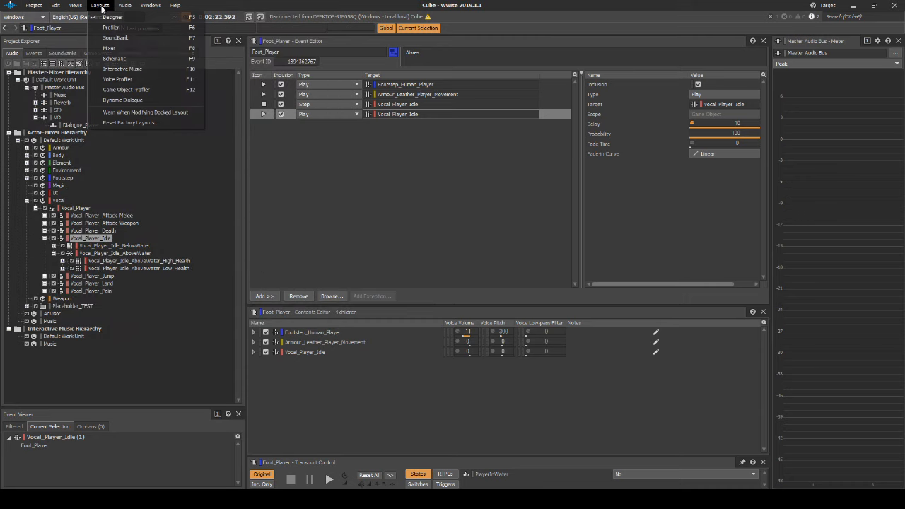
{"action": "left_click", "coordinate": [114, 38]}
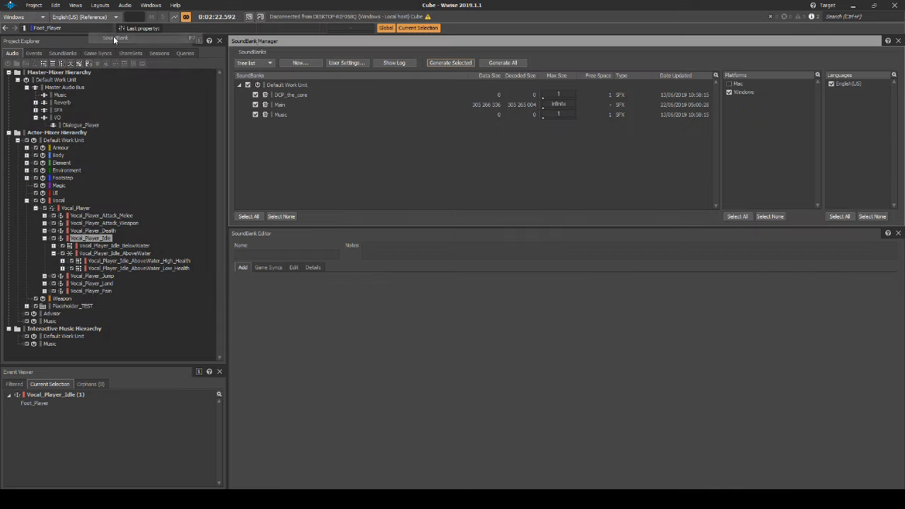
{"action": "left_click", "coordinate": [436, 65]}
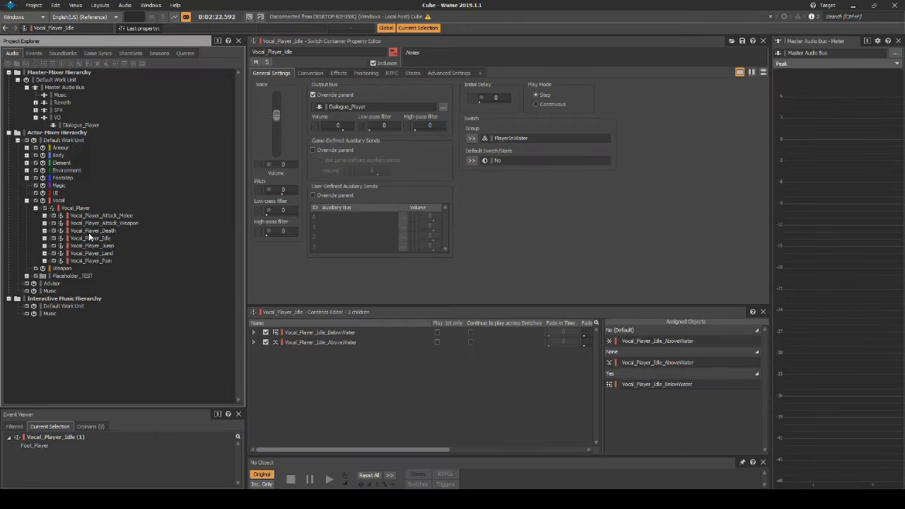
Create an Actor-Mixer named Vocal_Ogre in the Vocal work unit and route its output to the Vocal bus under SFX.
{"action": "left_click", "coordinate": [59, 201]}
{"action": "right_click", "coordinate": [60, 201]}
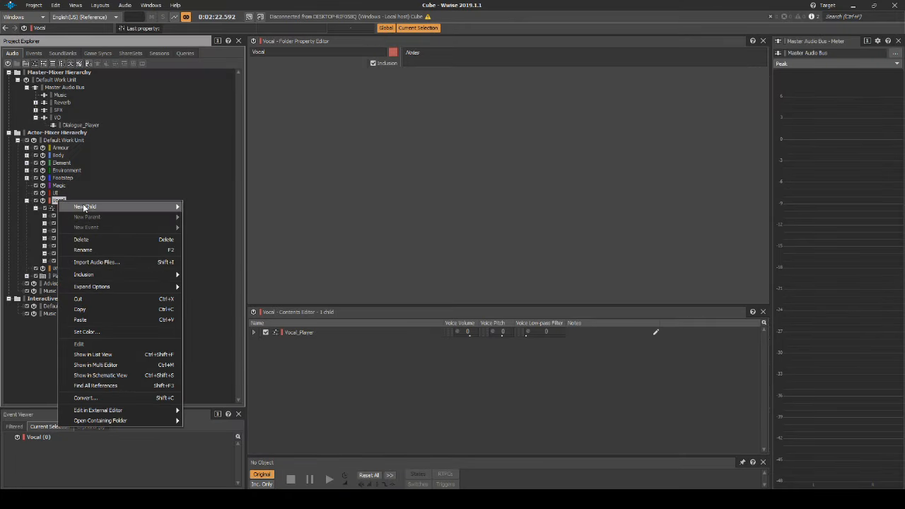
{"action": "mouse_move", "coordinate": [85, 206]}
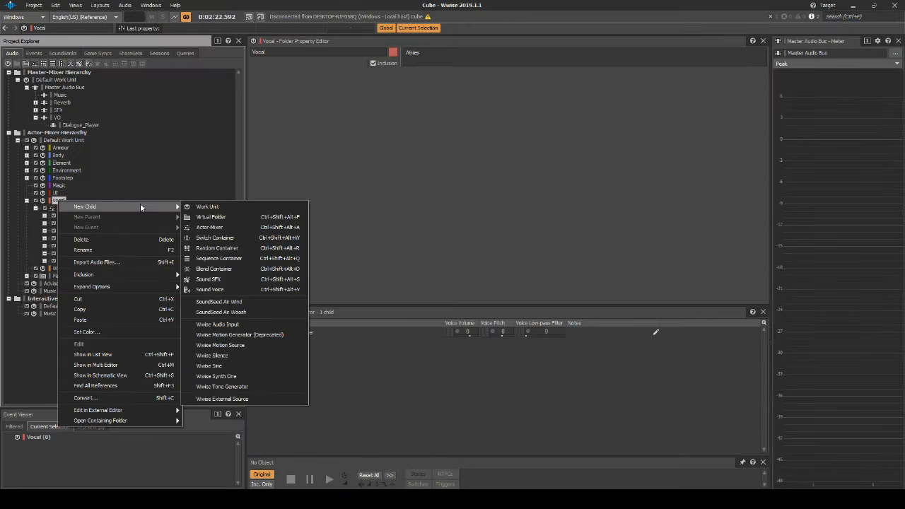
{"action": "left_click", "coordinate": [206, 227]}
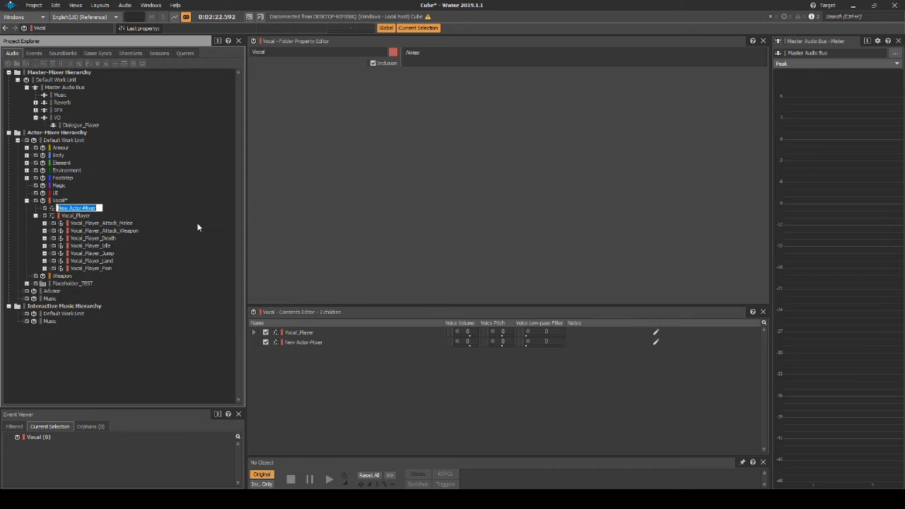
{"action": "type", "text": "Vocal_Ogre"}
{"action": "key", "text": "Return"}
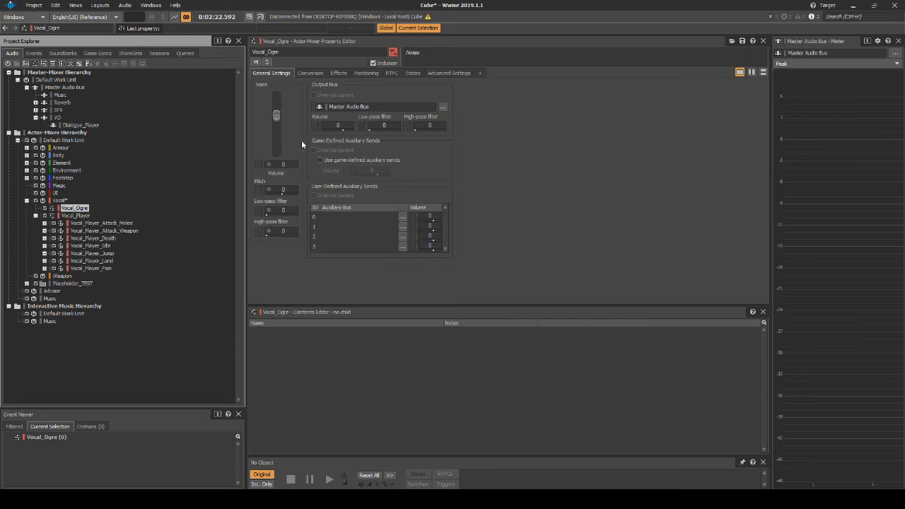
{"action": "left_click", "coordinate": [36, 110]}
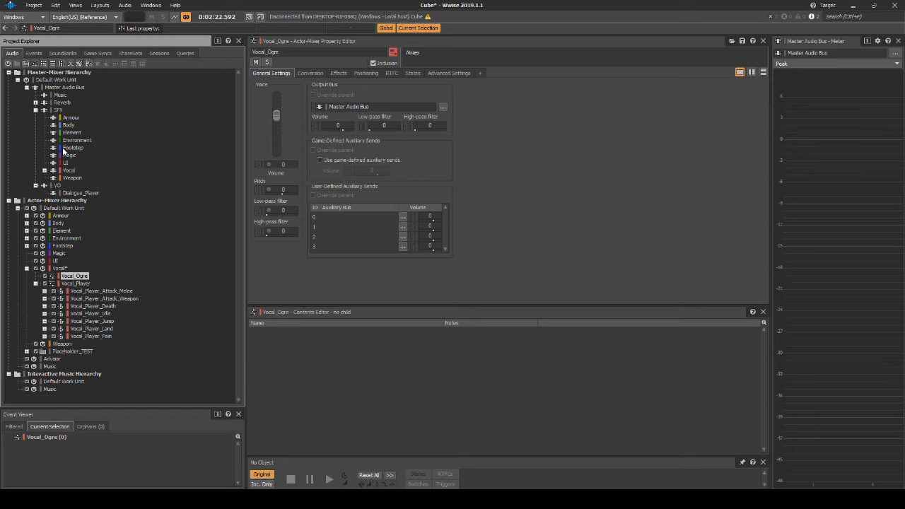
{"action": "left_click_drag", "start_coordinate": [69, 171], "coordinate": [353, 110]}
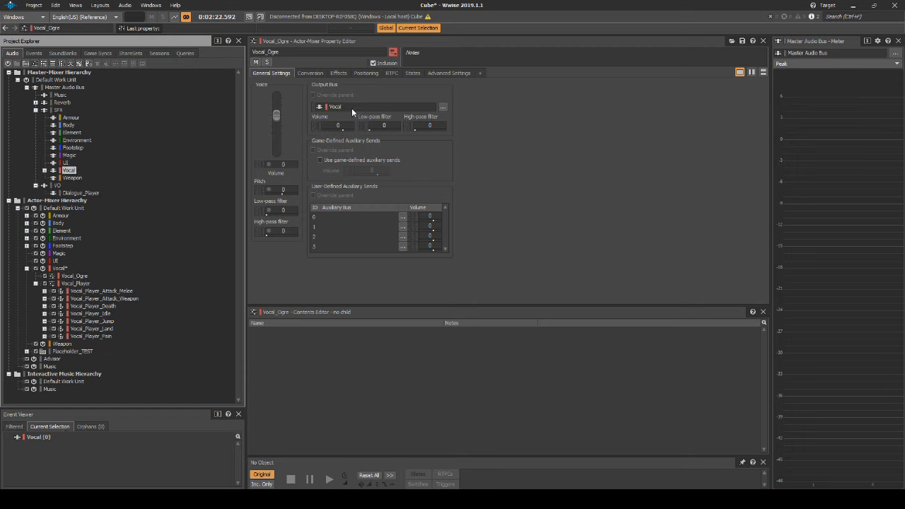
Add a Random Container named Vocal_Ogre_Idle inside the Vocal_Ogre Actor-Mixer.
{"action": "left_click", "coordinate": [81, 275]}
{"action": "right_click", "coordinate": [81, 275]}
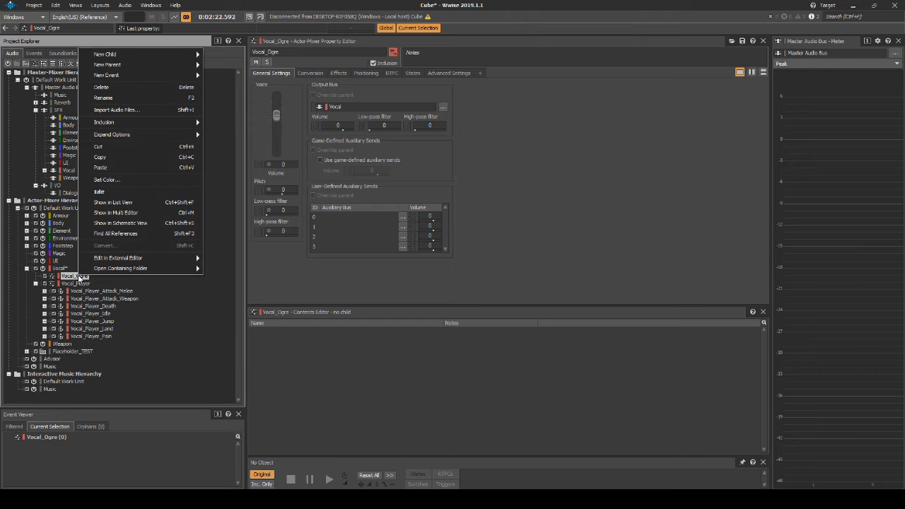
{"action": "mouse_move", "coordinate": [111, 54]}
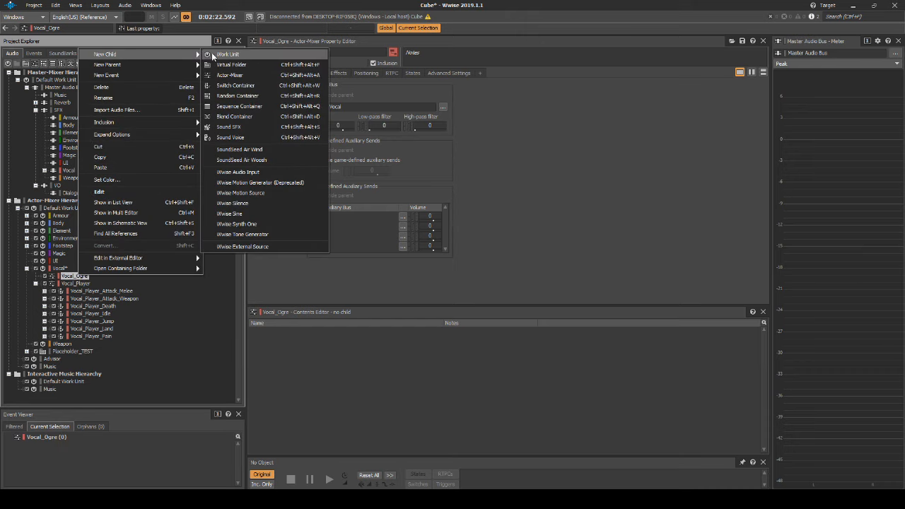
{"action": "left_click", "coordinate": [228, 97]}
{"action": "type", "text": "Vocal"}
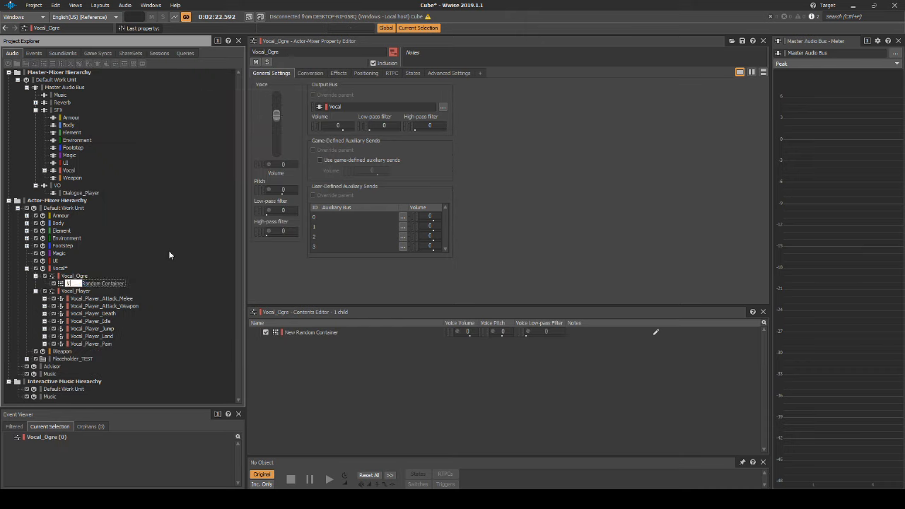
{"action": "type", "text": "_Ogre_Idle"}
{"action": "key", "text": "Return"}
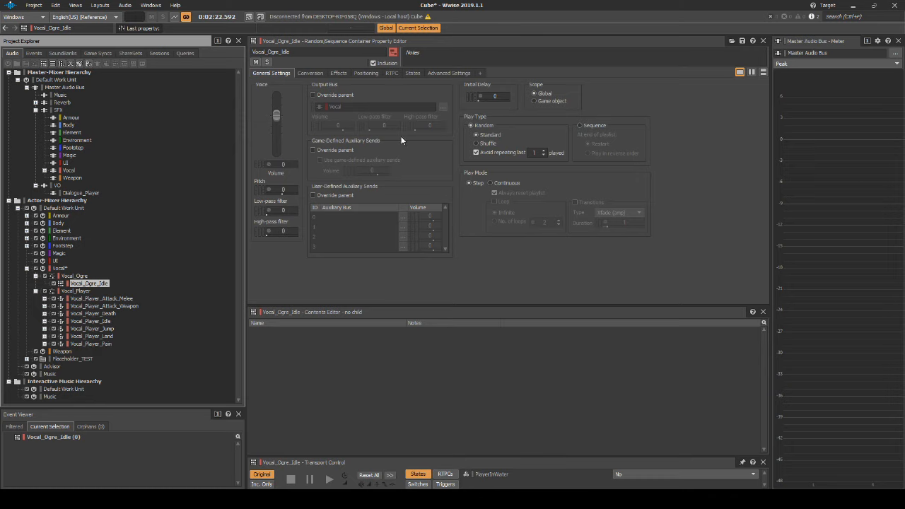
Make Vocal_Ogre_Idle play continuously in an infinite loop, with Trigger rate transitions and a duration of 3.
{"action": "left_click", "coordinate": [490, 183]}
{"action": "left_click", "coordinate": [494, 202]}
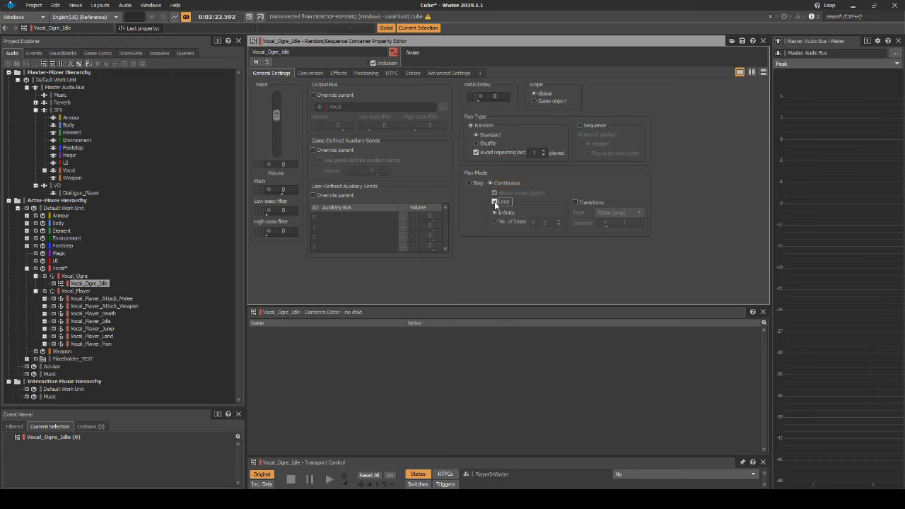
{"action": "left_click", "coordinate": [575, 202]}
{"action": "left_click", "coordinate": [610, 213]}
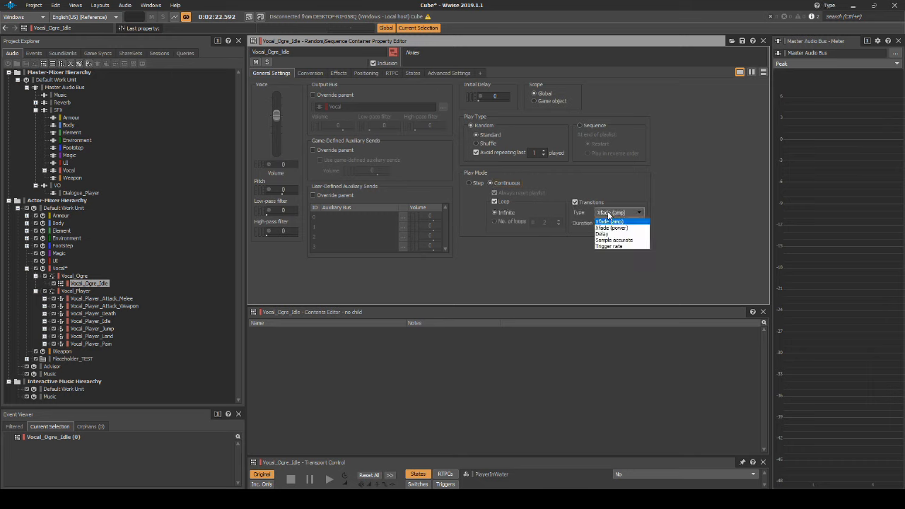
{"action": "left_click", "coordinate": [614, 246]}
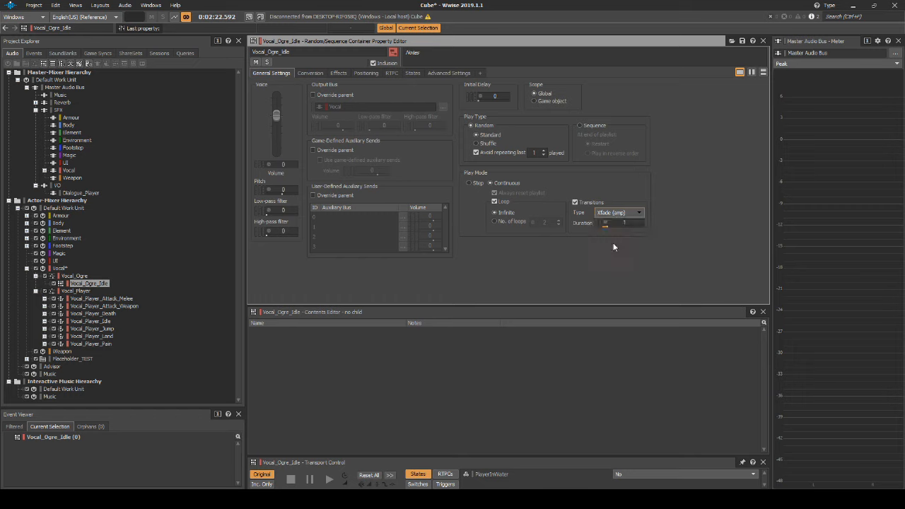
{"action": "left_click", "coordinate": [624, 223]}
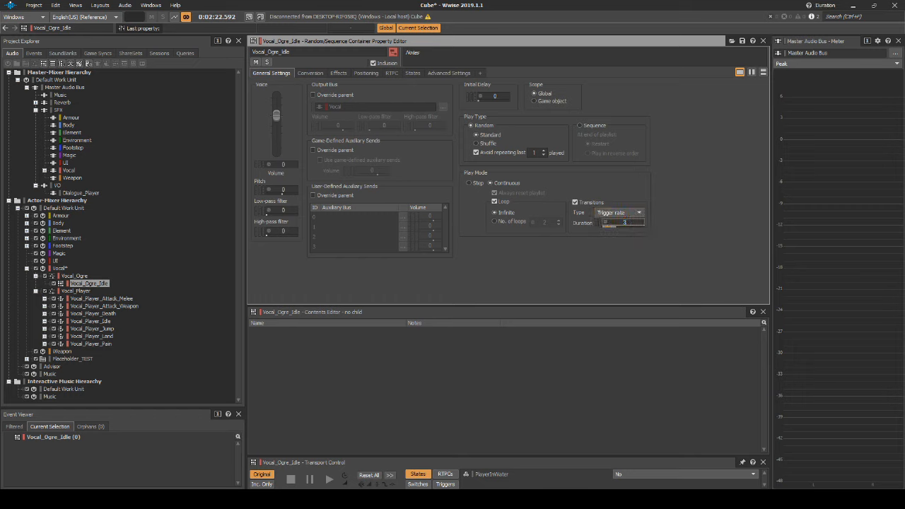
Enable the randomizer on the transition duration of Vocal_Ogre_Idle, setting a minimum offset of -1 and a maximum offset.
{"action": "left_click", "coordinate": [606, 223]}
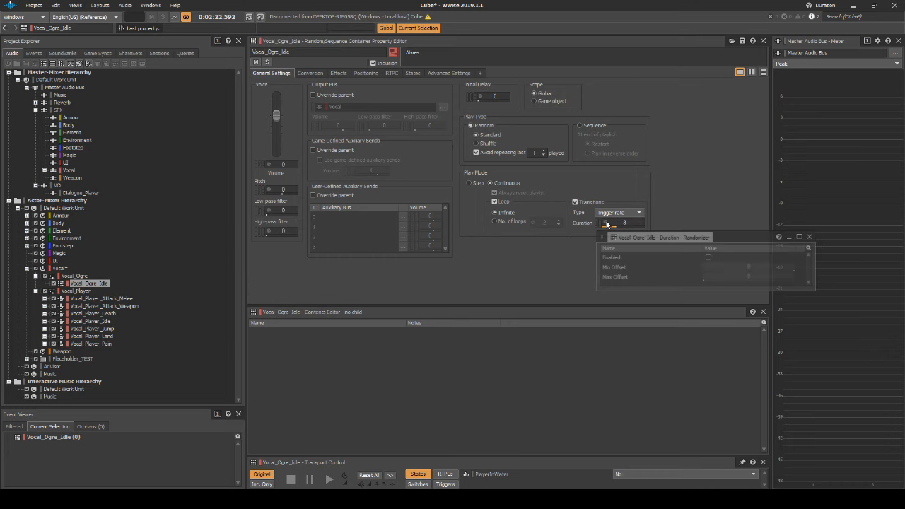
{"action": "left_click", "coordinate": [708, 257]}
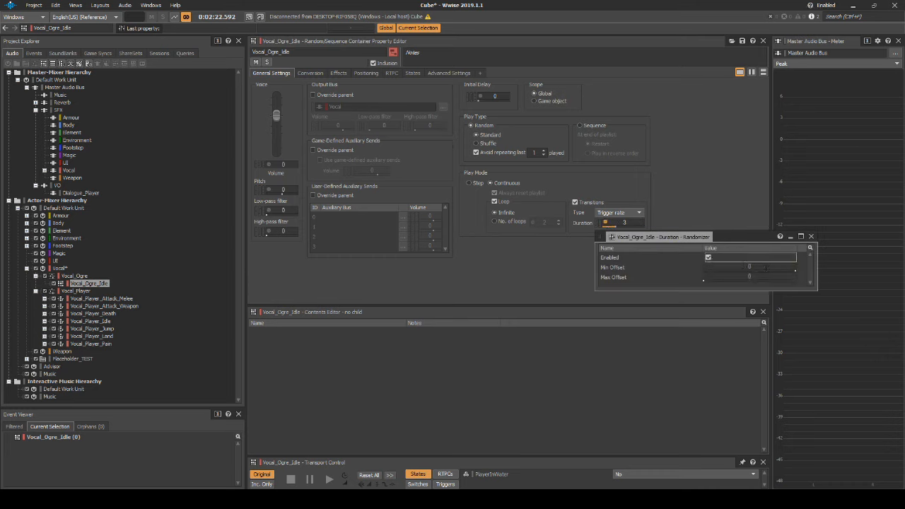
{"action": "left_click", "coordinate": [766, 268]}
{"action": "key", "text": "BackSpace"}
{"action": "left_click", "coordinate": [767, 276]}
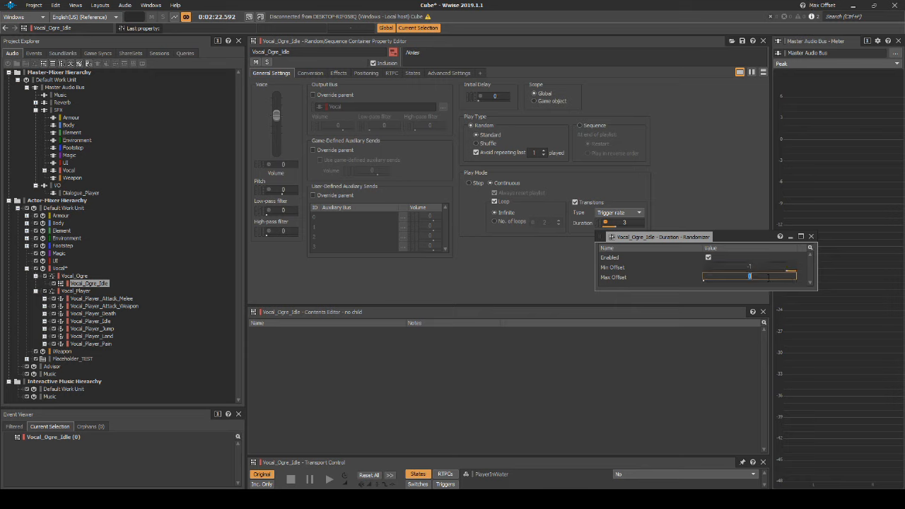
{"action": "key", "text": "Return"}
{"action": "left_click", "coordinate": [811, 237]}
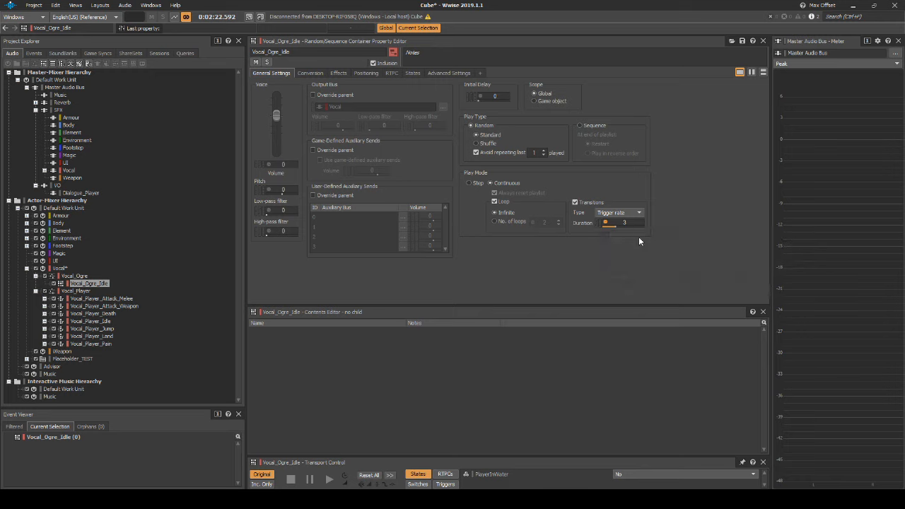
Limit Vocal_Ogre_Idle to 1 sound instance globally, ignoring the parent's limit and discarding the newest instance when priority is equal.
{"action": "left_click", "coordinate": [448, 73]}
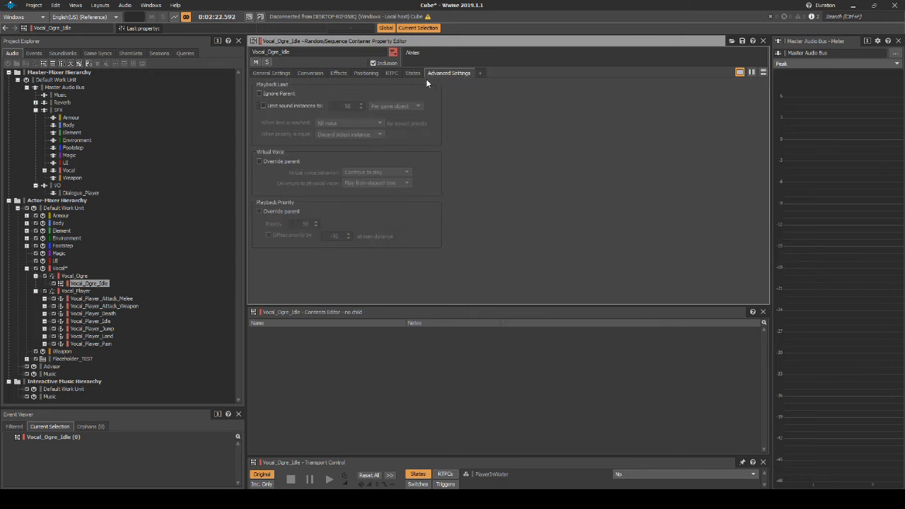
{"action": "left_click", "coordinate": [260, 93]}
{"action": "left_click", "coordinate": [263, 106]}
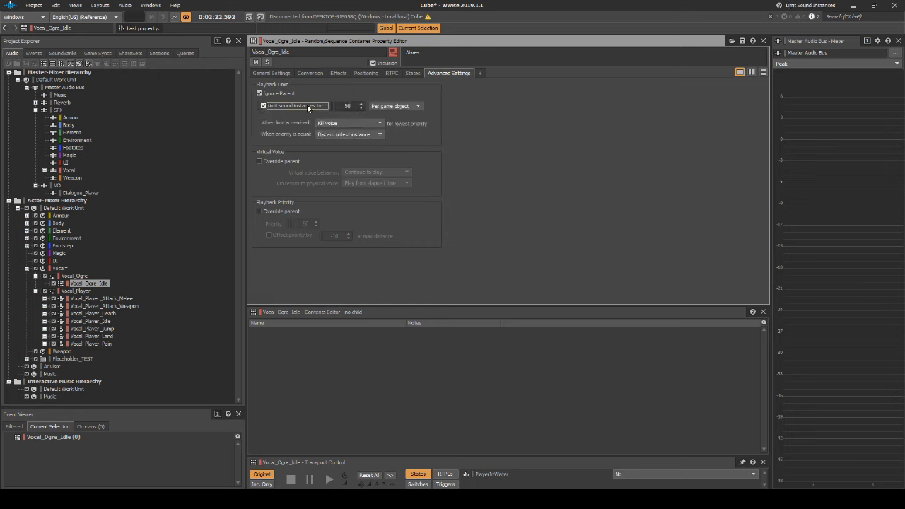
{"action": "left_click", "coordinate": [355, 105]}
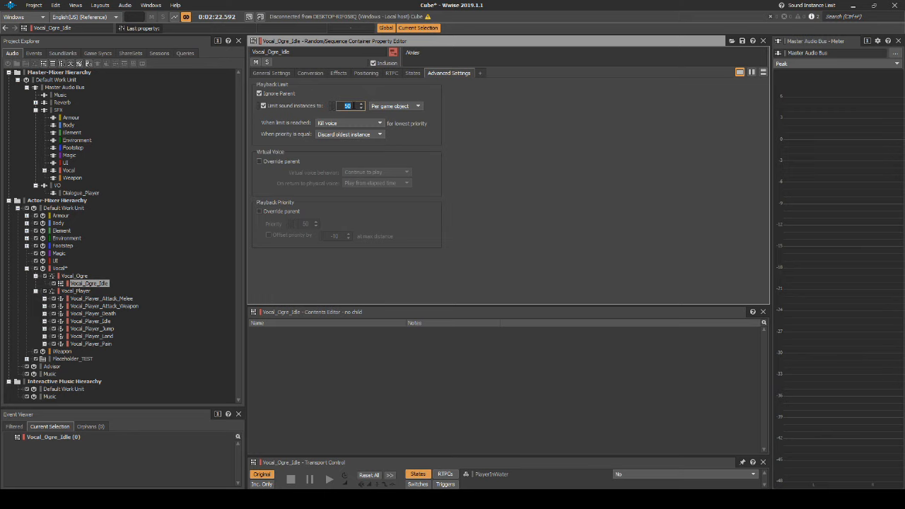
{"action": "type", "text": "1"}
{"action": "left_click", "coordinate": [394, 106]}
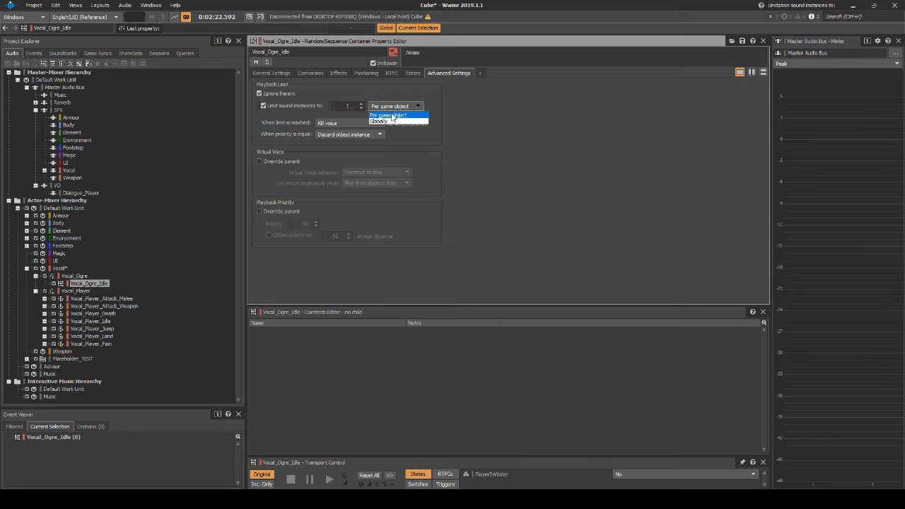
{"action": "left_click", "coordinate": [392, 120]}
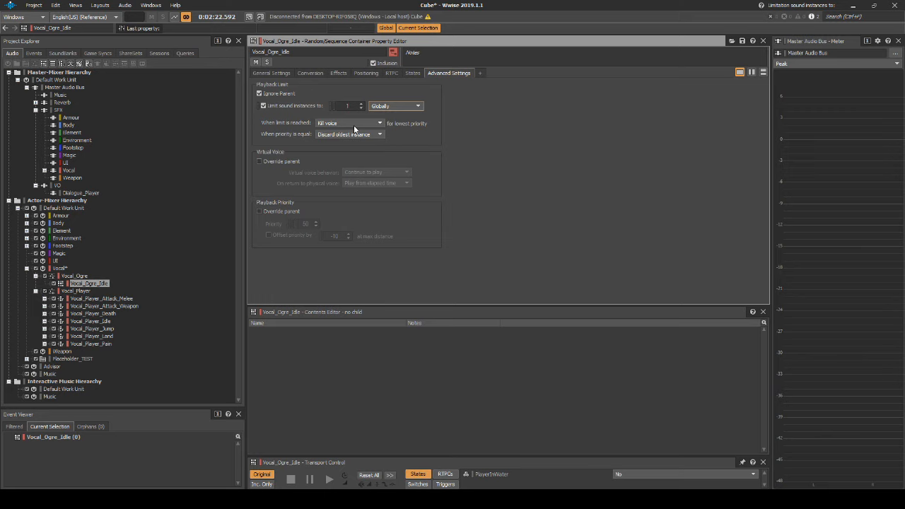
{"action": "left_click", "coordinate": [357, 133]}
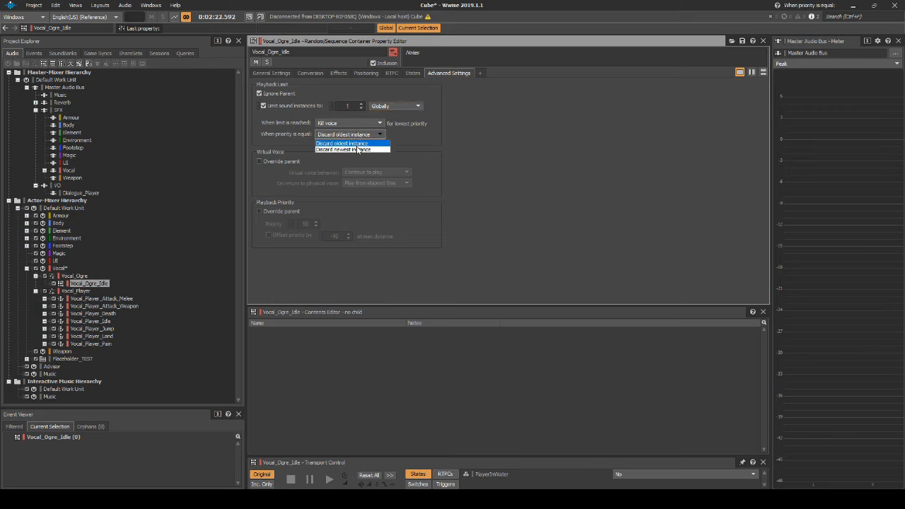
{"action": "left_click", "coordinate": [357, 148]}
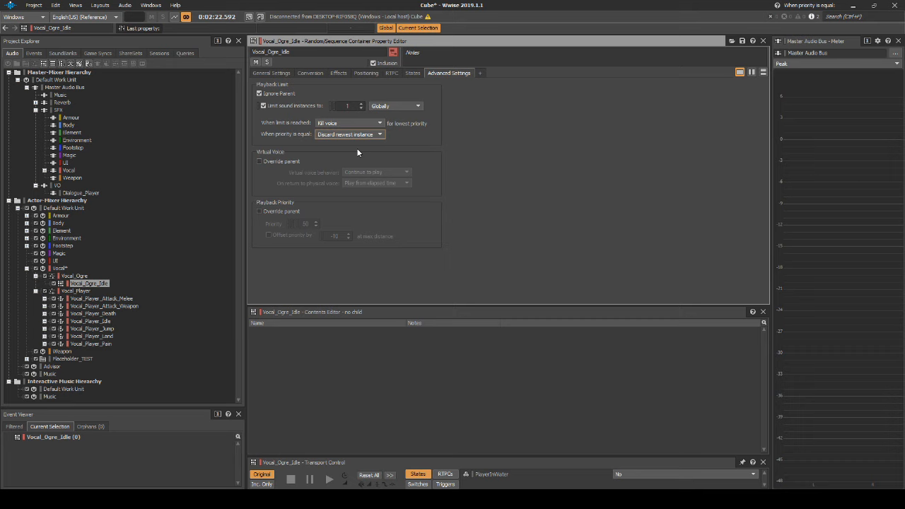
Import the SFX_VOCAL_Ogre_Idle audio files from the Ogre folder into Vocal_Ogre_Idle, storing them in Originals\SFX\Vocal\Ogre\Exertion.
{"action": "key", "text": "alt+Tab"}
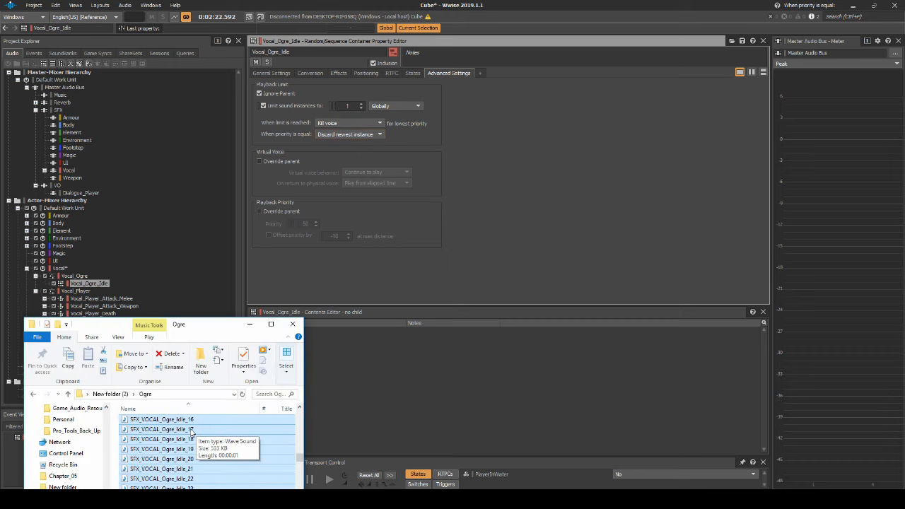
{"action": "left_click_drag", "start_coordinate": [191, 430], "coordinate": [105, 285]}
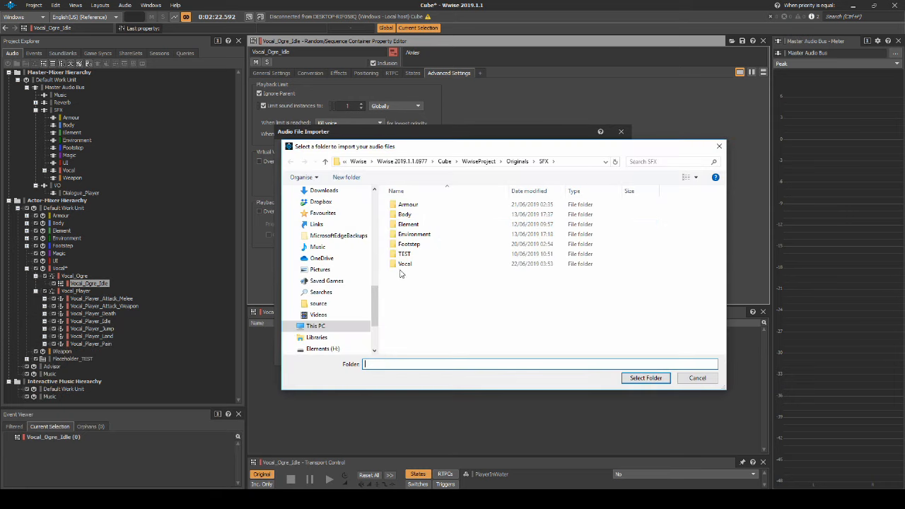
{"action": "double_click", "coordinate": [406, 273]}
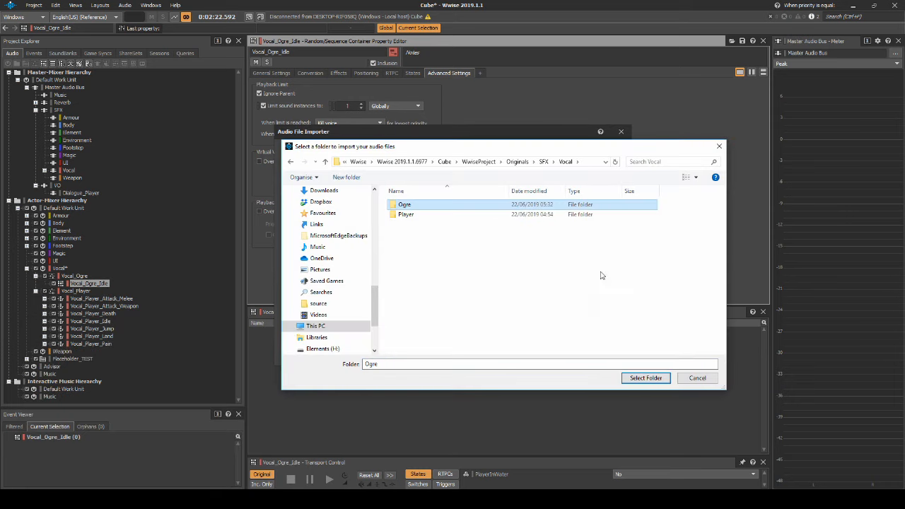
{"action": "double_click", "coordinate": [461, 207]}
{"action": "double_click", "coordinate": [438, 208]}
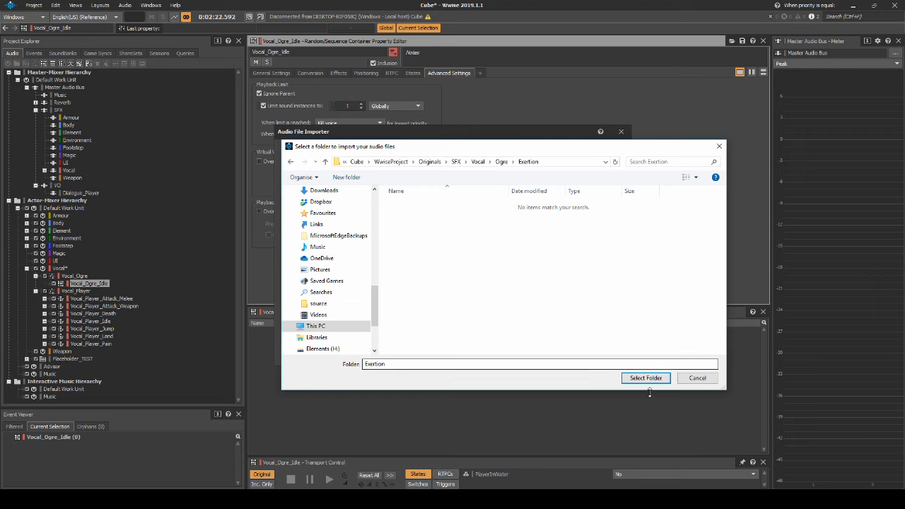
{"action": "left_click", "coordinate": [650, 383]}
{"action": "left_click", "coordinate": [573, 465]}
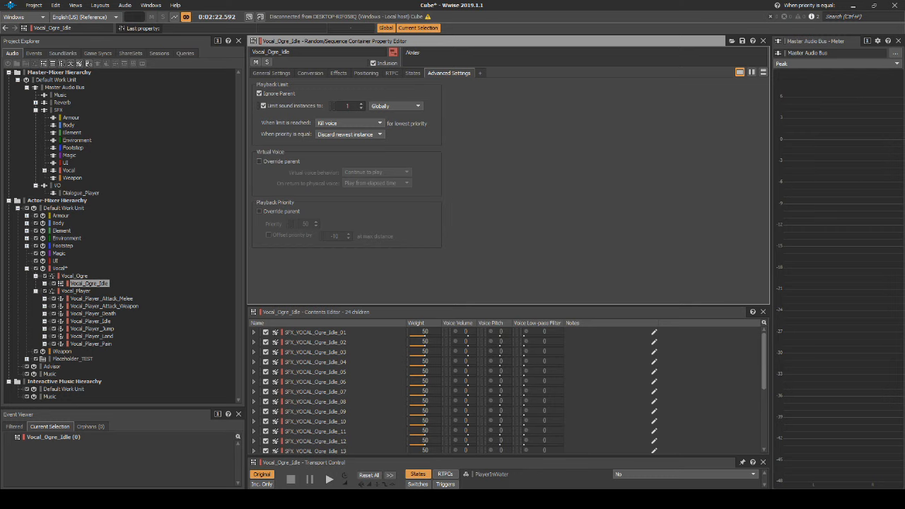
Copy the Footstep_Large, Footstep_Medium and Footstep_Small attenuation ShareSets into the Vocal work unit.
{"action": "left_click", "coordinate": [130, 53]}
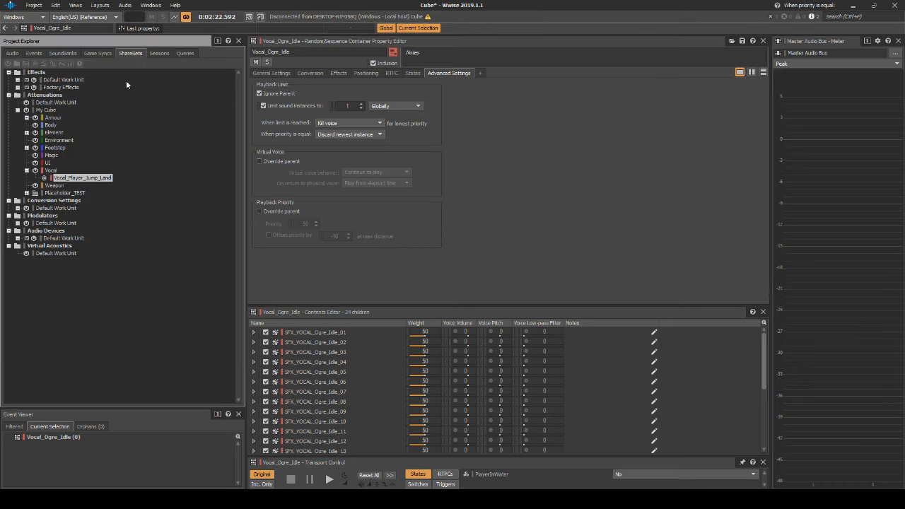
{"action": "left_click", "coordinate": [27, 149]}
{"action": "left_click", "coordinate": [62, 155]}
{"action": "left_click", "coordinate": [70, 172], "text": "shift"}
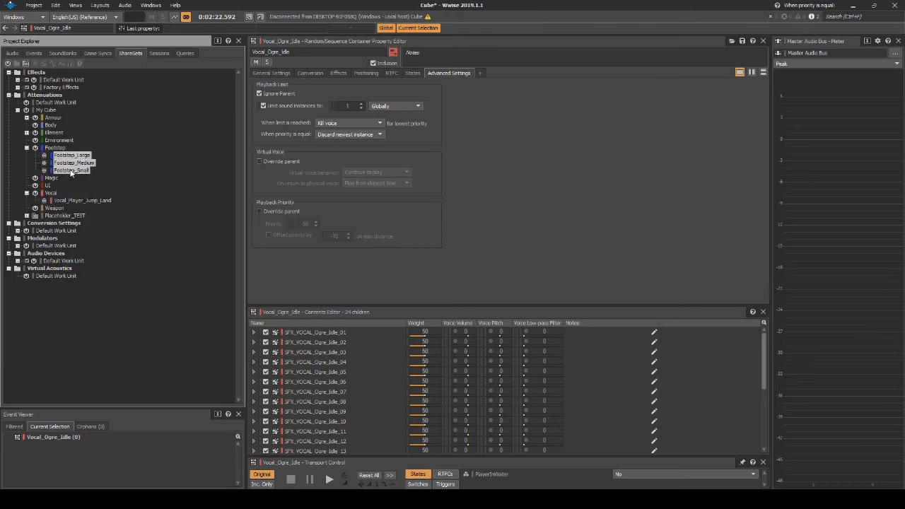
{"action": "right_click", "coordinate": [70, 172]}
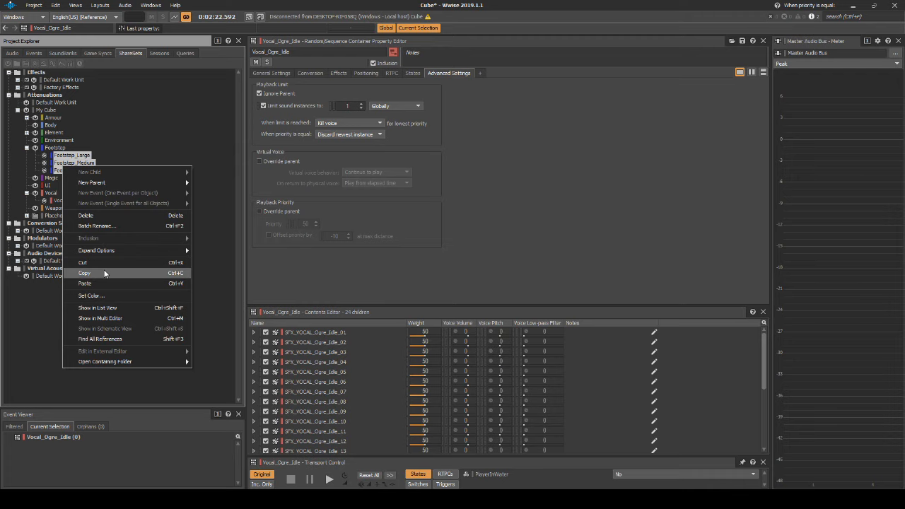
{"action": "left_click", "coordinate": [104, 272]}
{"action": "right_click", "coordinate": [52, 193]}
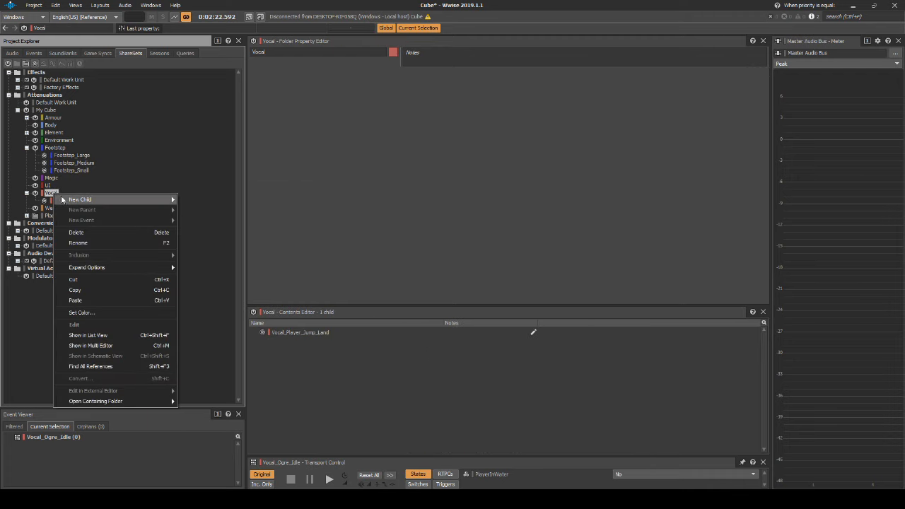
{"action": "left_click", "coordinate": [85, 301]}
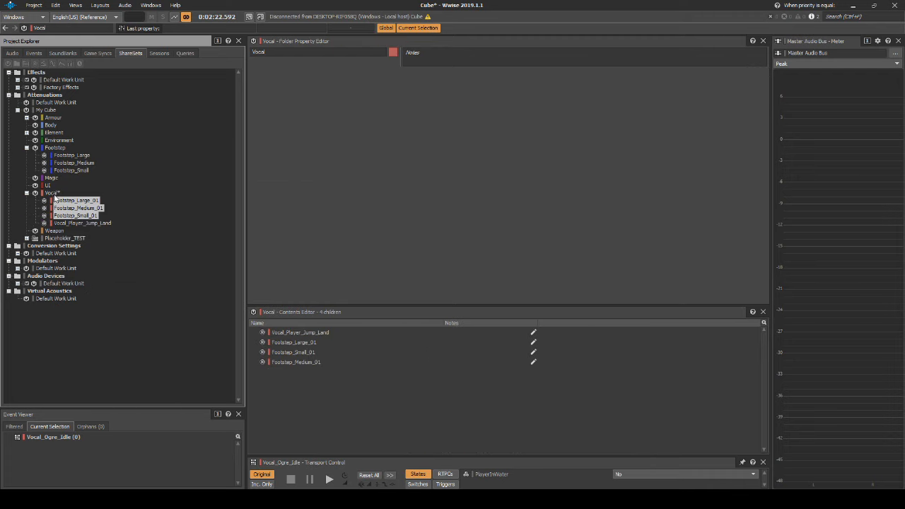
Paste a second set of the three copied footstep attenuations into the Vocal work unit.
{"action": "left_click", "coordinate": [54, 195]}
{"action": "right_click", "coordinate": [54, 198]}
{"action": "left_click", "coordinate": [76, 300]}
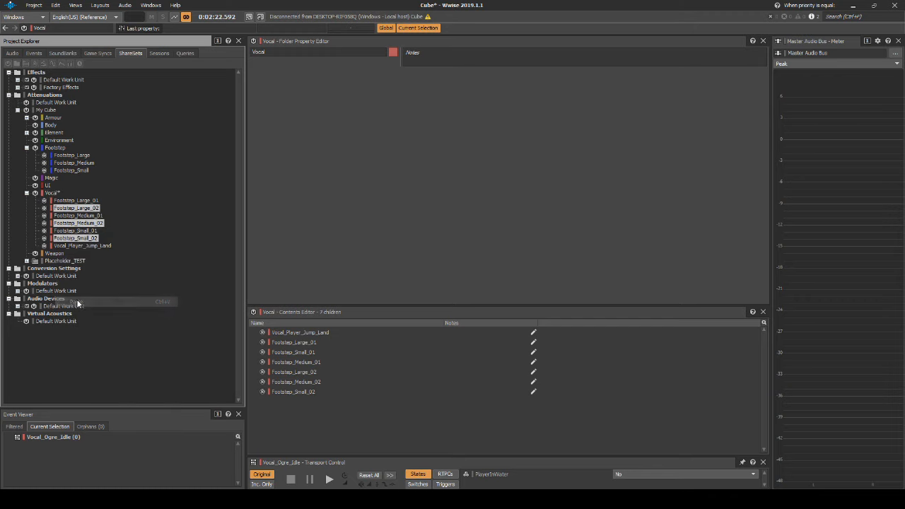
{"action": "left_click", "coordinate": [125, 240]}
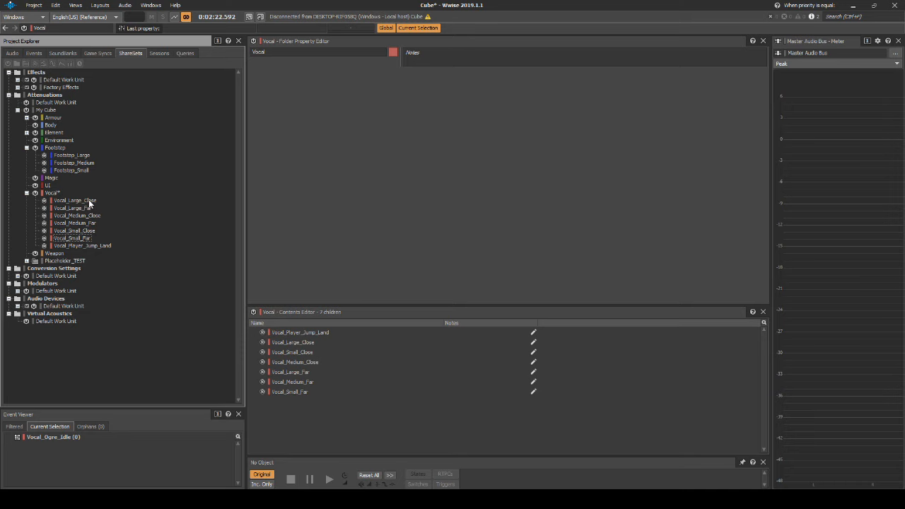
Set the max distance of the Vocal_Large_Close attenuation to 75 and remove the two intermediate points from its Output Bus volume curve.
{"action": "double_click", "coordinate": [88, 201]}
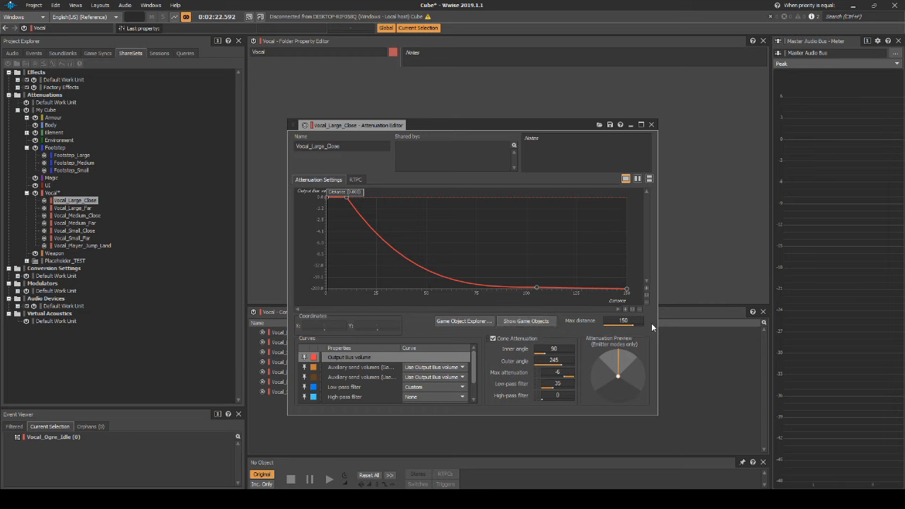
{"action": "left_click", "coordinate": [622, 320]}
{"action": "type", "text": "75"}
{"action": "key", "text": "Return"}
{"action": "left_click", "coordinate": [536, 288]}
{"action": "key", "text": "Delete"}
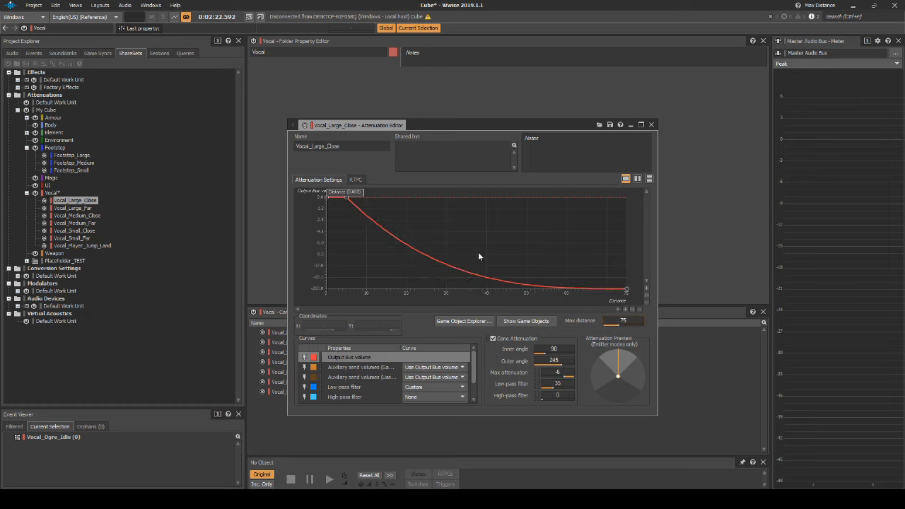
{"action": "left_click", "coordinate": [347, 199]}
{"action": "key", "text": "Delete"}
Add a point to the Vocal_Large_Close Output Bus volume curve at distance 7.5 with a volume of 0.
{"action": "double_click", "coordinate": [376, 213]}
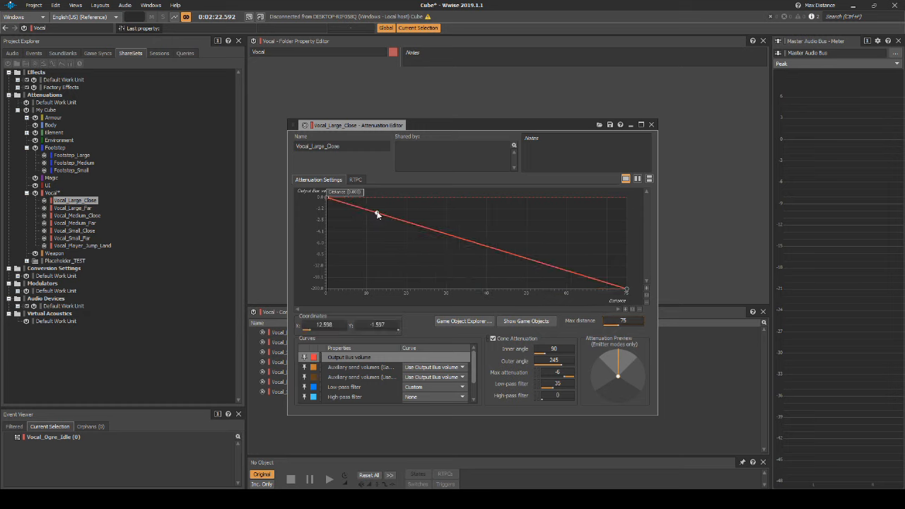
{"action": "left_click", "coordinate": [341, 324]}
{"action": "type", "text": "7.5"}
{"action": "key", "text": "Tab"}
{"action": "type", "text": "0"}
{"action": "key", "text": "Return"}
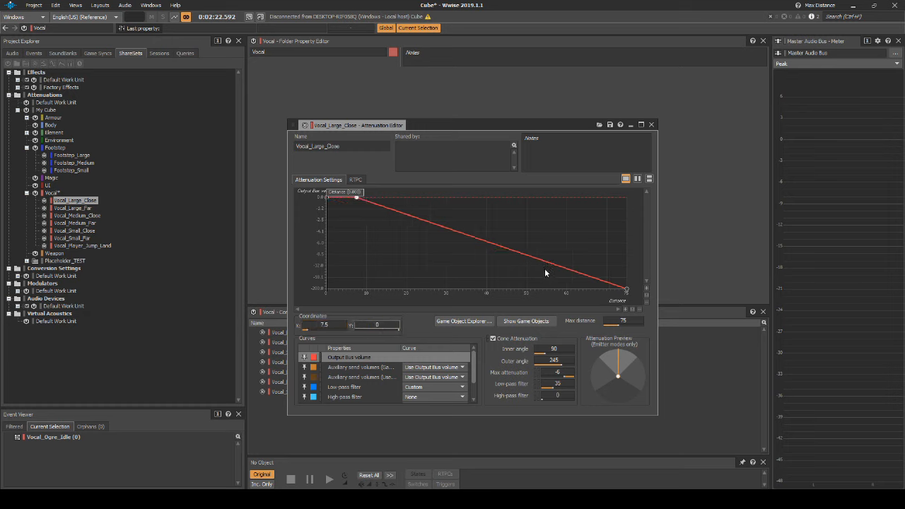
Add another point to the Vocal_Large_Close volume curve at distance 35 with a volume of -30.
{"action": "double_click", "coordinate": [518, 253]}
{"action": "left_click", "coordinate": [338, 325]}
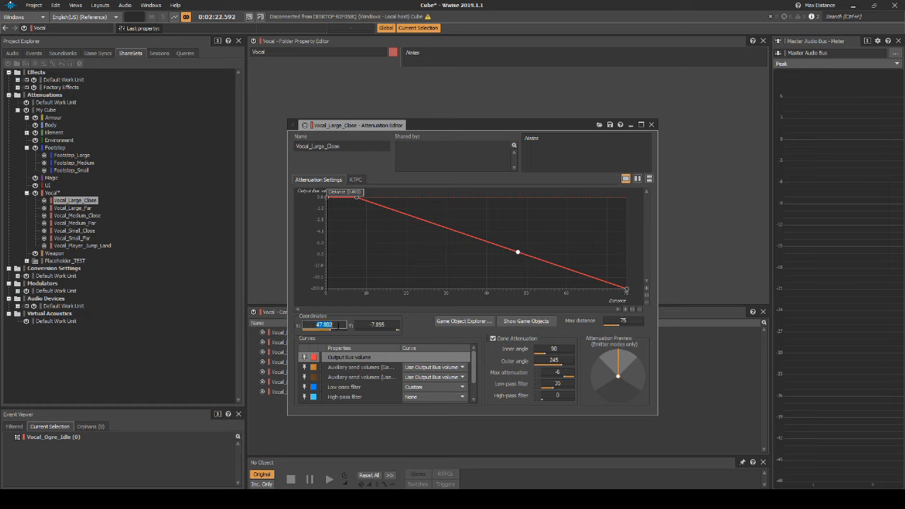
{"action": "type", "text": "35"}
{"action": "key", "text": "Return"}
{"action": "key", "text": "Tab"}
{"action": "type", "text": "-30"}
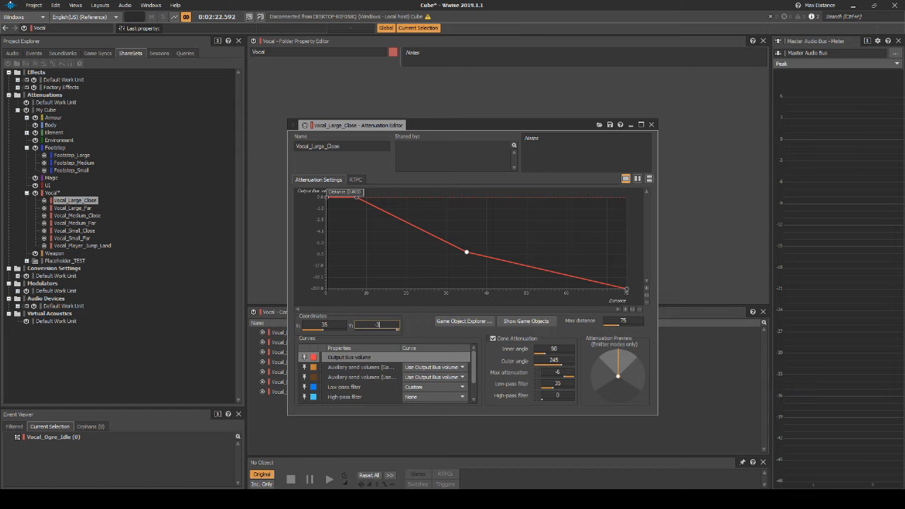
{"action": "key", "text": "Return"}
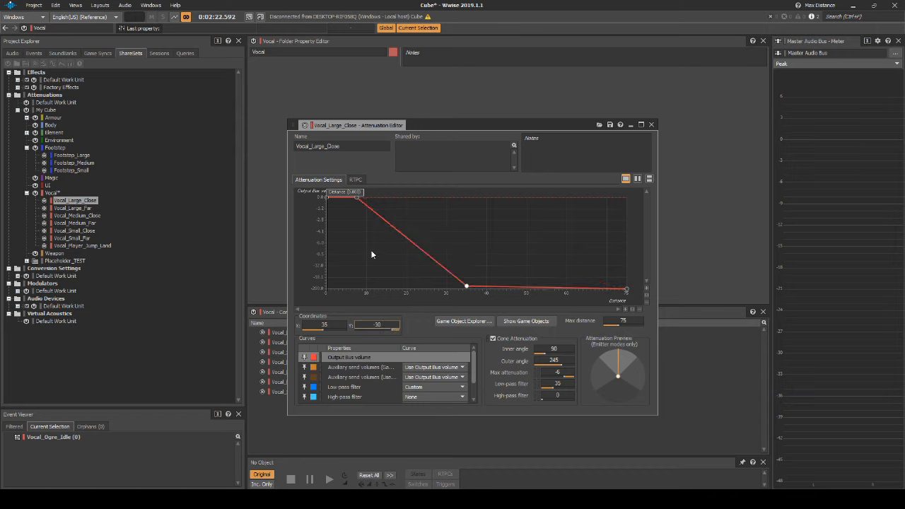
Shape the Vocal_Large_Close volume curve as Logarithmic (Base 1.41) between 7.5 and 35, and Logarithmic (Base 3) from 35 to 75.
{"action": "right_click", "coordinate": [398, 231]}
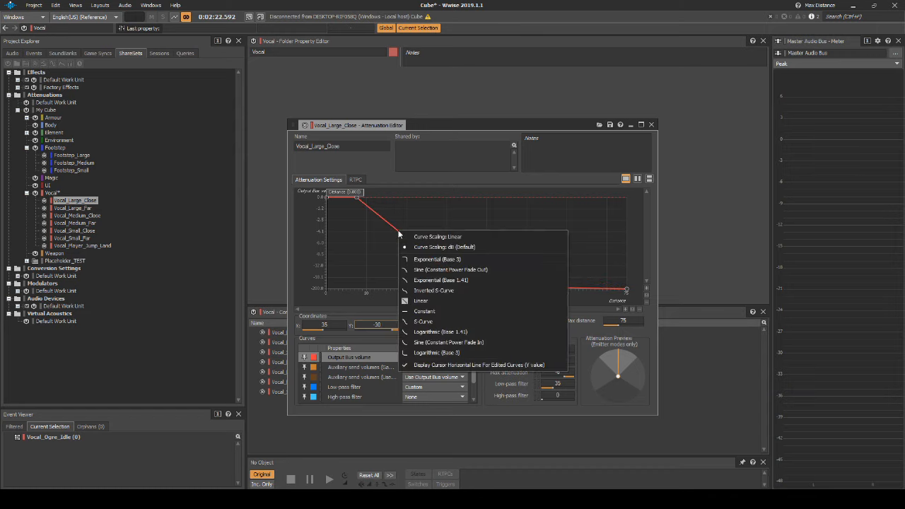
{"action": "left_click", "coordinate": [435, 332]}
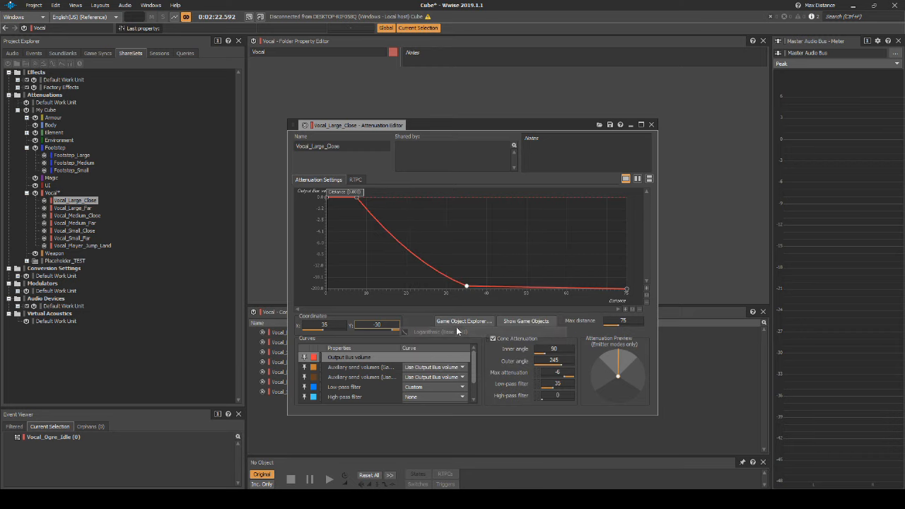
{"action": "right_click", "coordinate": [490, 285]}
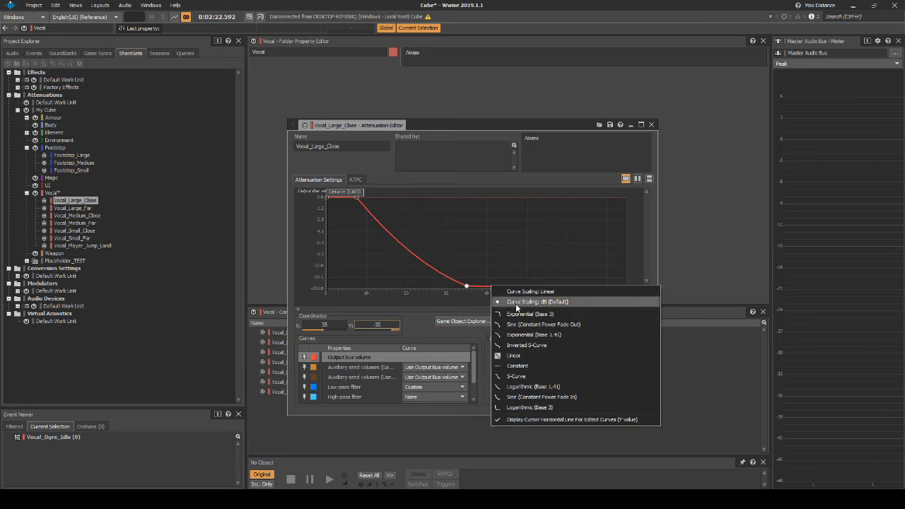
{"action": "left_click", "coordinate": [531, 406]}
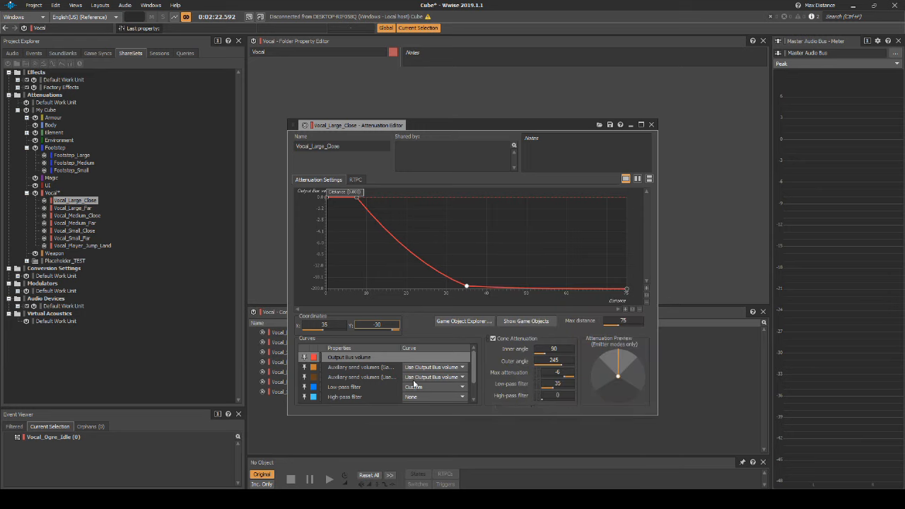
Set the max distance of the Vocal_Large_Far attenuation to 100 and remove the two intermediate points from its Output Bus volume curve.
{"action": "left_click", "coordinate": [99, 209]}
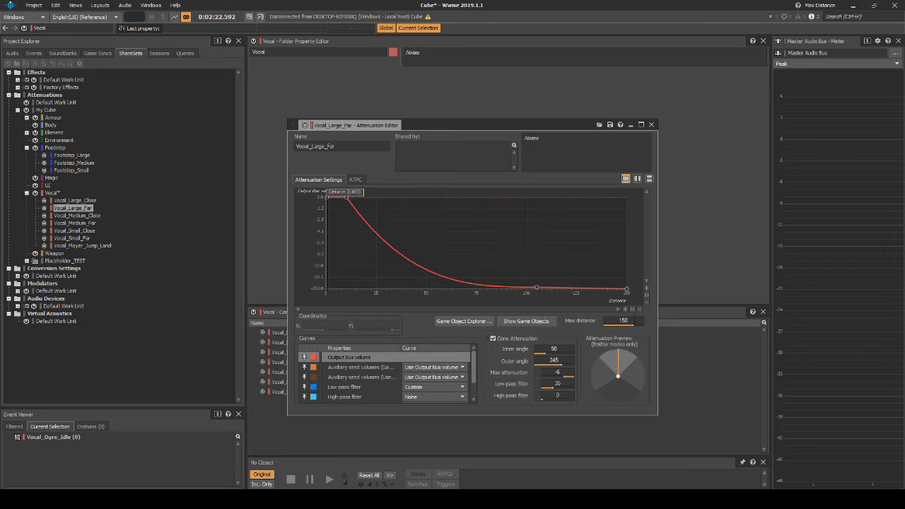
{"action": "left_click", "coordinate": [623, 320]}
{"action": "type", "text": "100"}
{"action": "key", "text": "Return"}
{"action": "left_click", "coordinate": [347, 197]}
{"action": "key", "text": "Delete"}
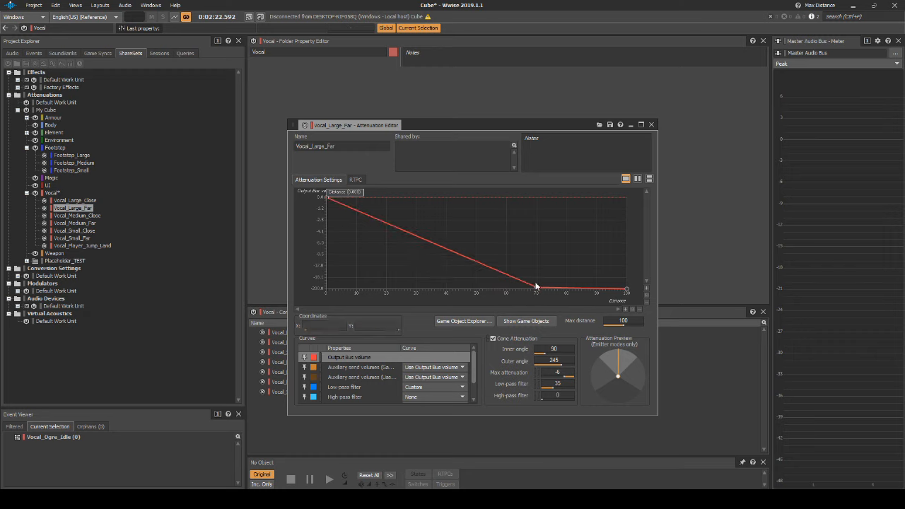
{"action": "left_click", "coordinate": [537, 289]}
{"action": "key", "text": "Delete"}
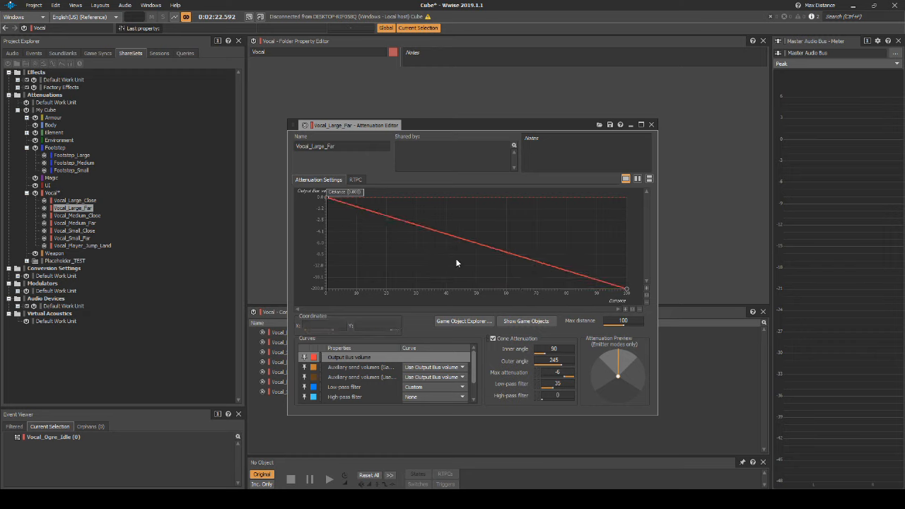
Add a point at distance 10, volume 0 to the Vocal_Large_Far volume curve and shape the segment beyond it as Logarithmic (Base 3).
{"action": "double_click", "coordinate": [387, 217]}
{"action": "double_click", "coordinate": [336, 325]}
{"action": "type", "text": "10"}
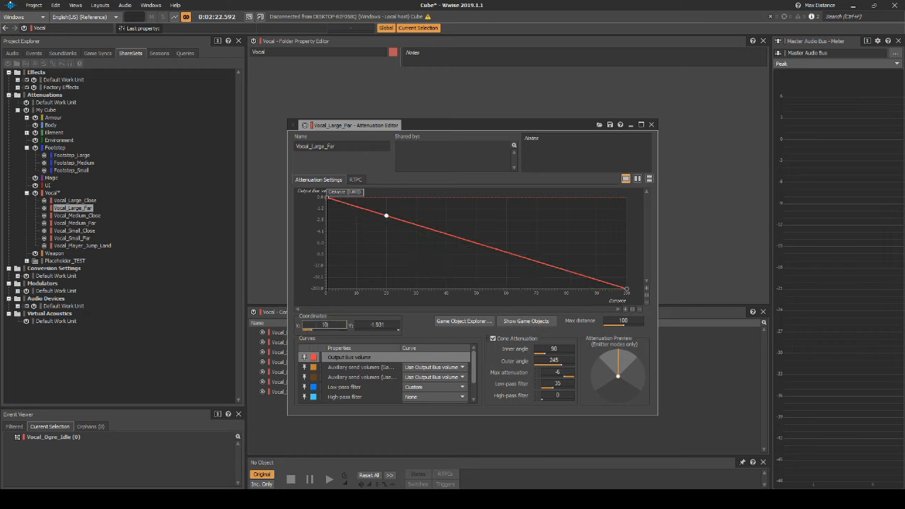
{"action": "key", "text": "Return"}
{"action": "double_click", "coordinate": [373, 324]}
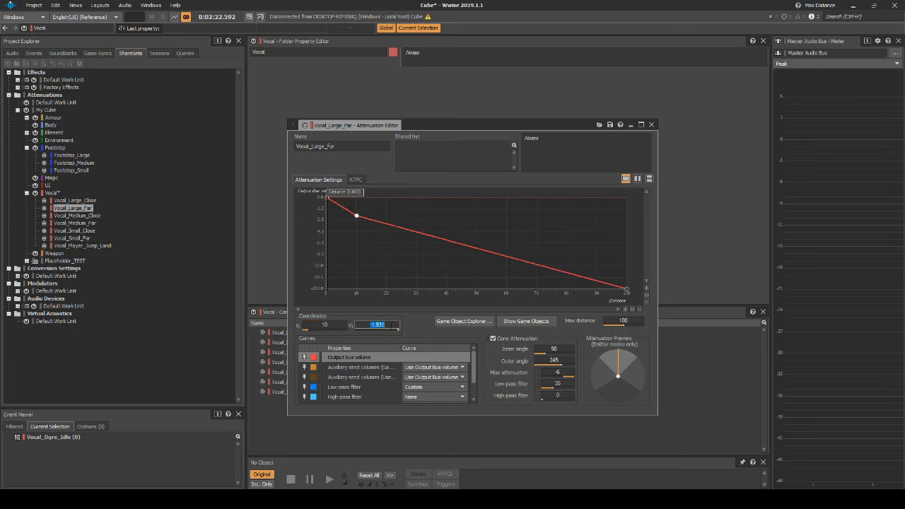
{"action": "type", "text": "0"}
{"action": "key", "text": "Return"}
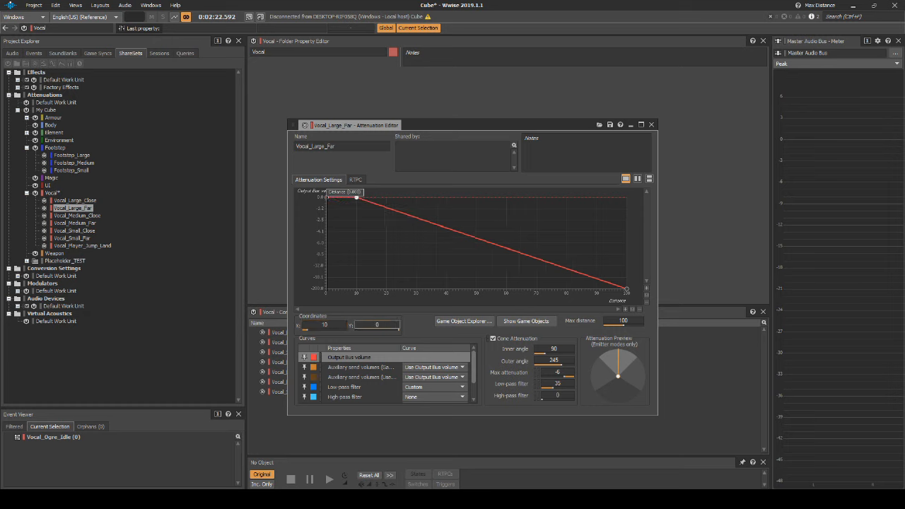
{"action": "right_click", "coordinate": [475, 241]}
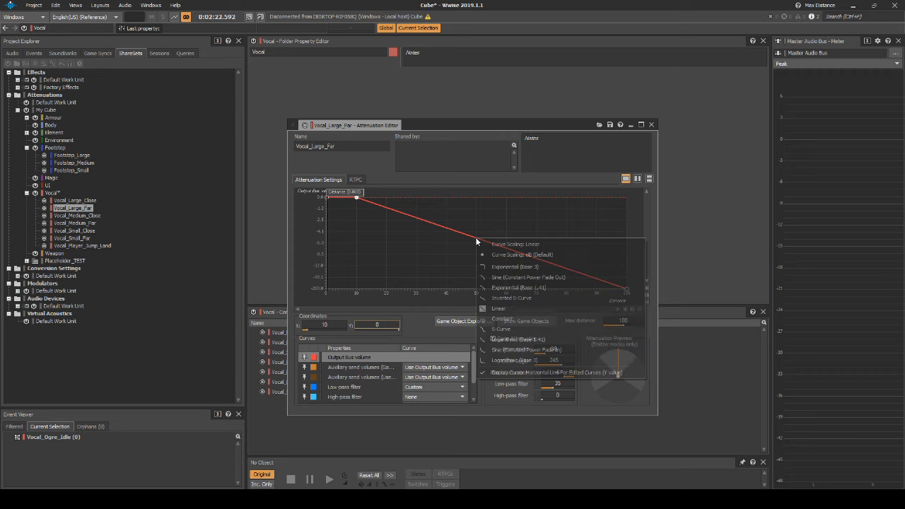
{"action": "left_click", "coordinate": [515, 360]}
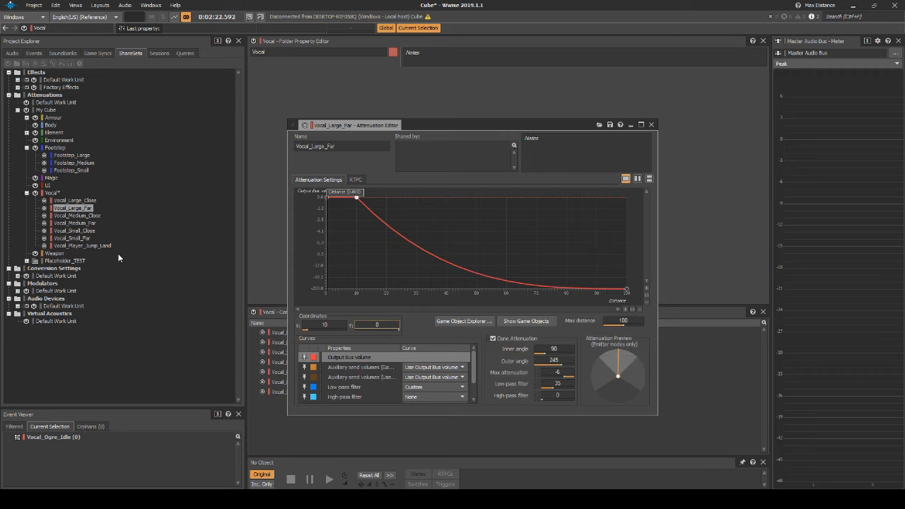
Set the max distance of the Vocal_Medium_Close attenuation to 50 and remove the farther intermediate point from its Output Bus volume curve.
{"action": "left_click", "coordinate": [93, 218]}
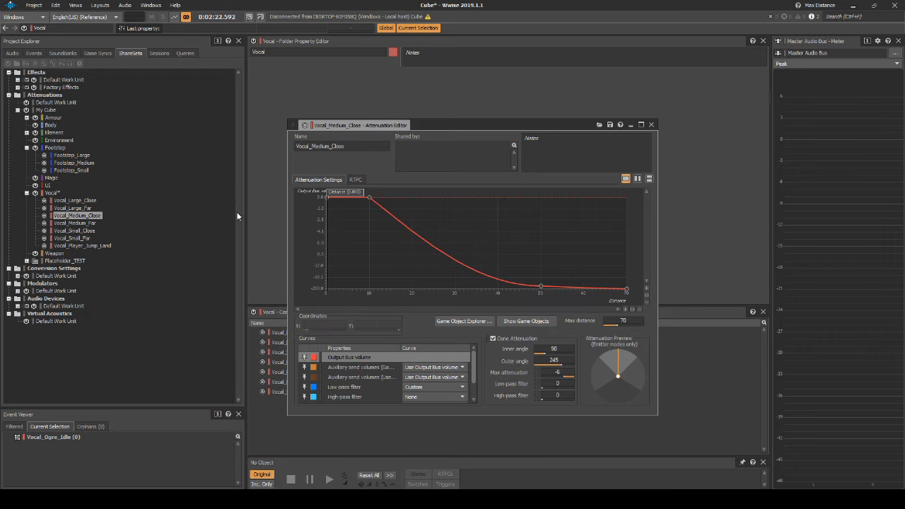
{"action": "left_click", "coordinate": [632, 321]}
{"action": "type", "text": "50"}
{"action": "key", "text": "Return"}
{"action": "left_click", "coordinate": [541, 285]}
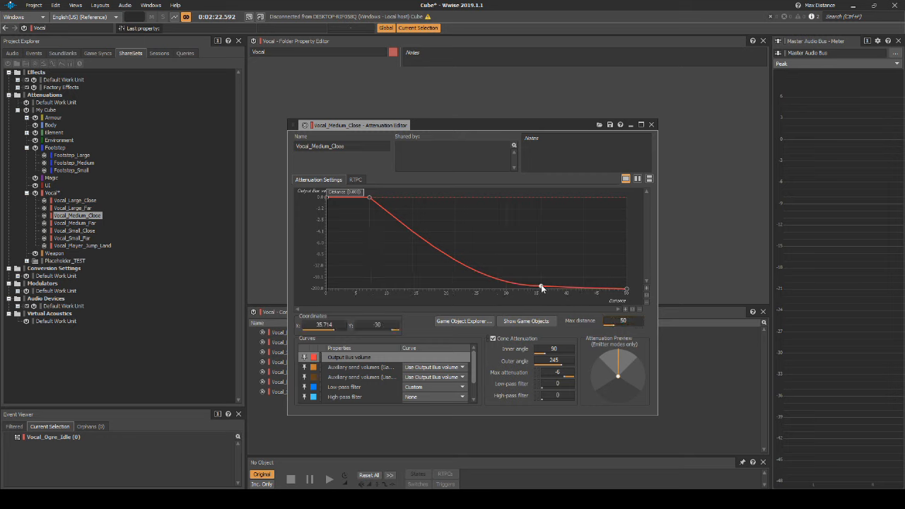
{"action": "key", "text": "Delete"}
Replace the remaining intermediate point on the Vocal_Medium_Close volume curve with one at distance 7.5 and volume 0.
{"action": "left_click_drag", "start_coordinate": [368, 196], "coordinate": [376, 213]}
{"action": "left_click", "coordinate": [323, 324]}
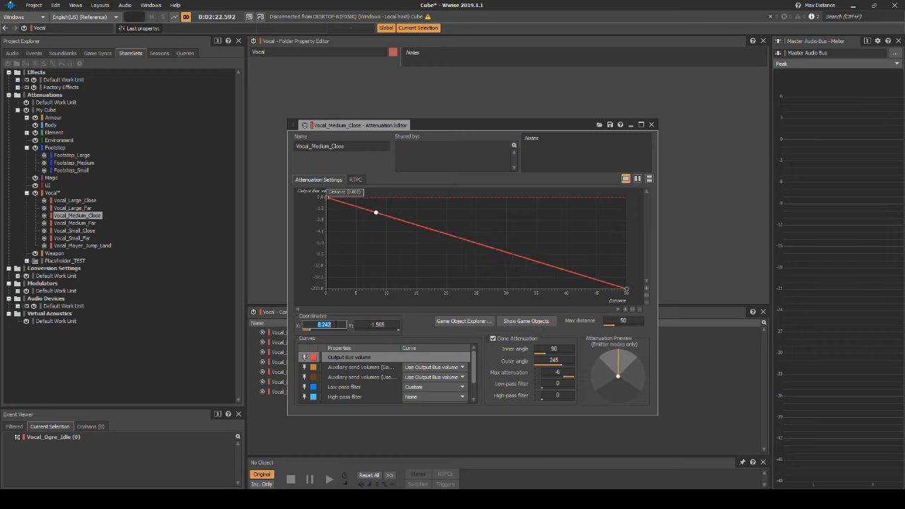
{"action": "type", "text": "7.5"}
{"action": "key", "text": "Return"}
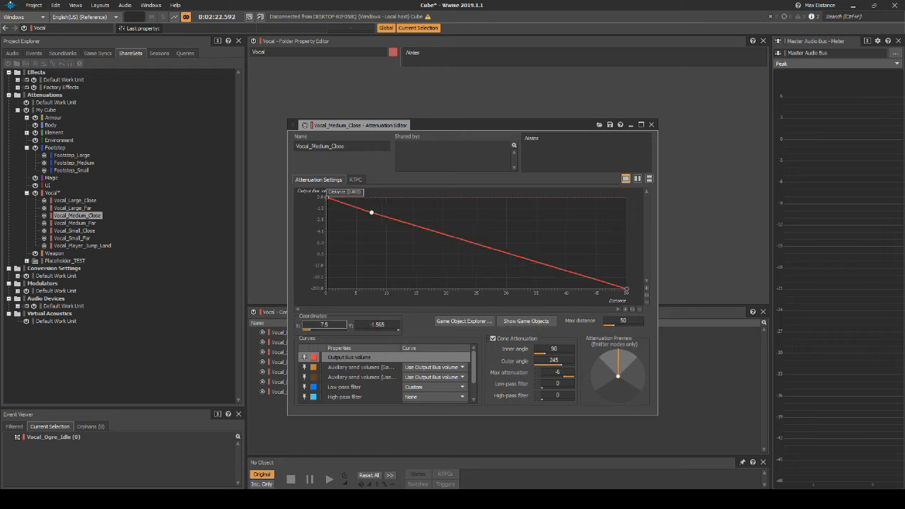
{"action": "left_click", "coordinate": [386, 326]}
{"action": "type", "text": "0"}
{"action": "key", "text": "Return"}
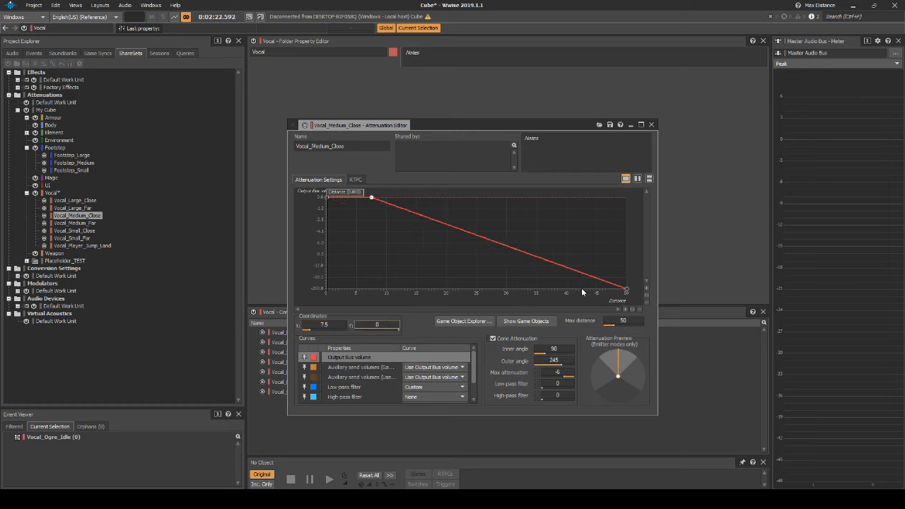
Add another point to the Vocal_Medium_Close volume curve at distance 32 with a volume of -35.
{"action": "double_click", "coordinate": [529, 255]}
{"action": "left_click", "coordinate": [323, 325]}
{"action": "type", "text": "32"}
{"action": "left_click", "coordinate": [377, 325]}
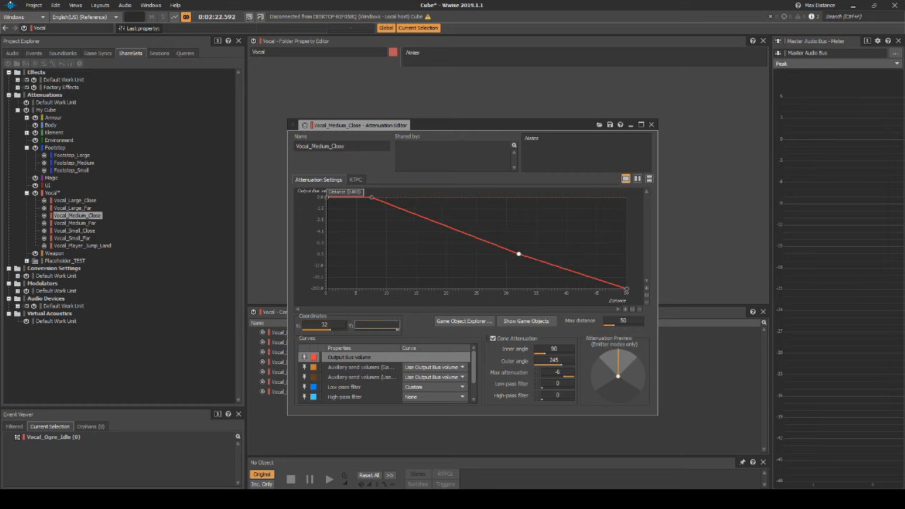
{"action": "type", "text": "-35"}
{"action": "key", "text": "Return"}
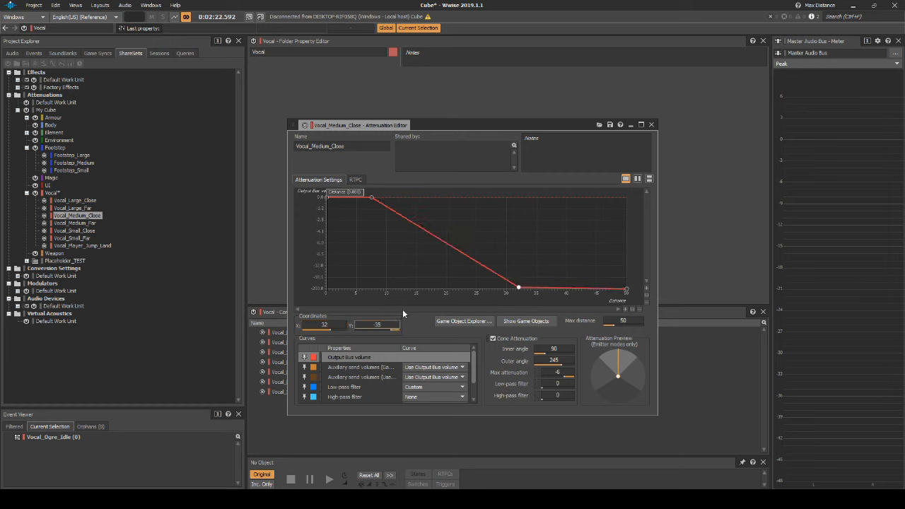
Shape the Vocal_Medium_Close volume curve as Logarithmic (Base 3) both between 7.5 and 32 and from 32 to 50.
{"action": "right_click", "coordinate": [430, 235]}
{"action": "left_click", "coordinate": [467, 355]}
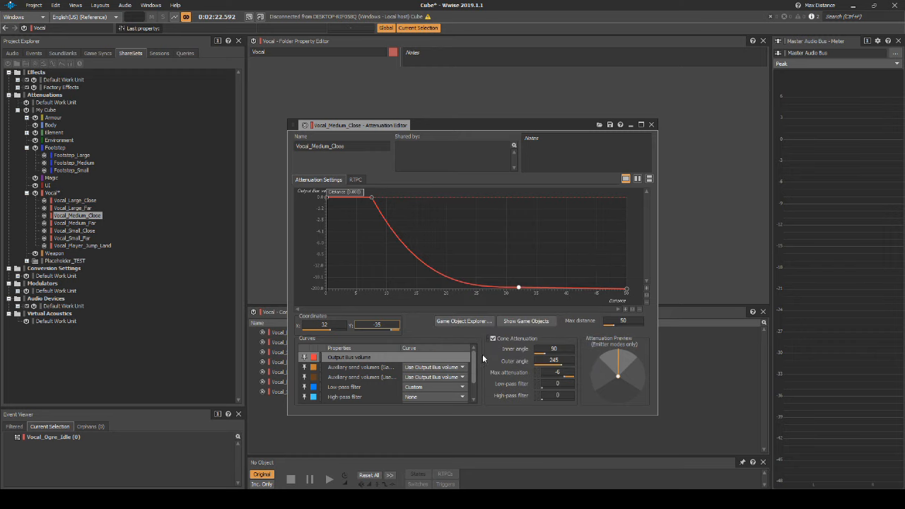
{"action": "right_click", "coordinate": [553, 287]}
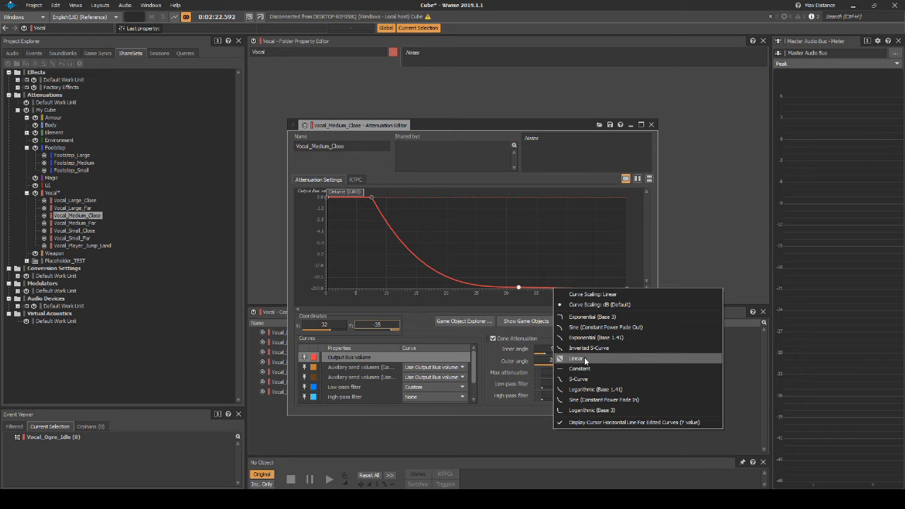
{"action": "left_click", "coordinate": [599, 410]}
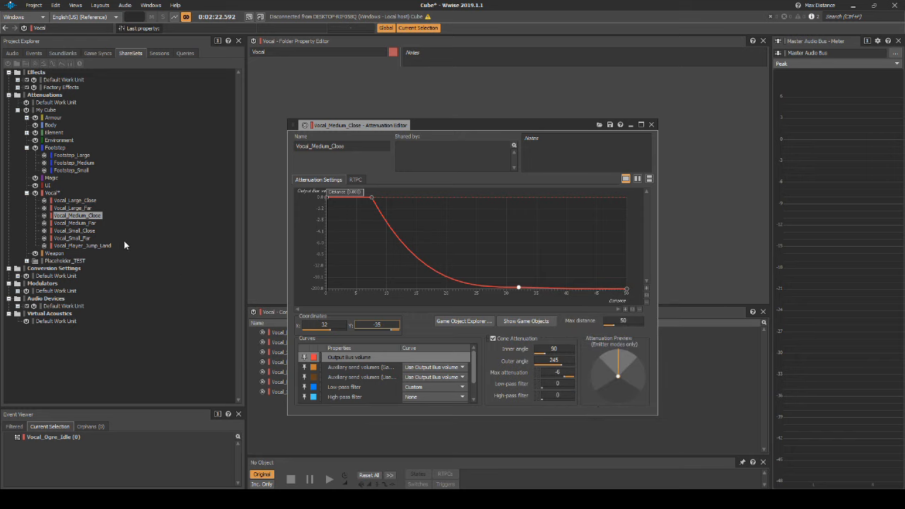
Remove the two intermediate points from the Output Bus volume curve of the Vocal_Medium_Far attenuation.
{"action": "left_click", "coordinate": [75, 222]}
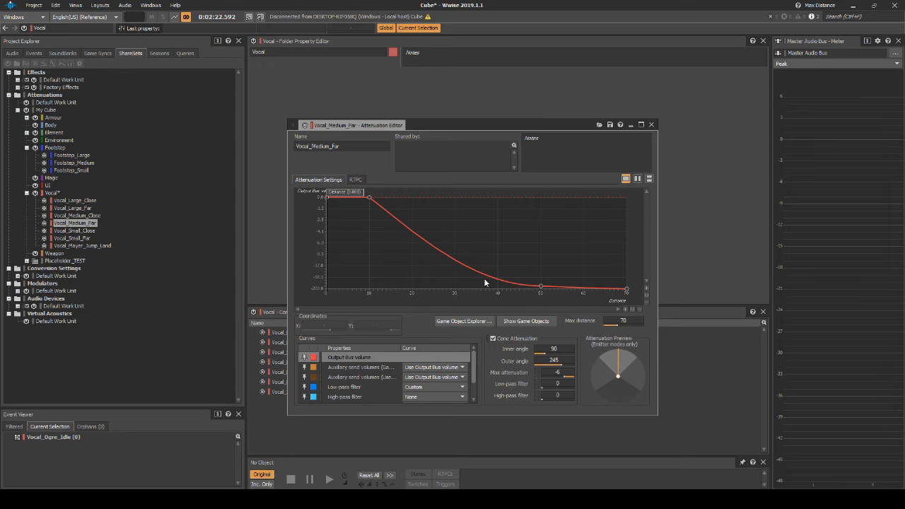
{"action": "left_click", "coordinate": [631, 320]}
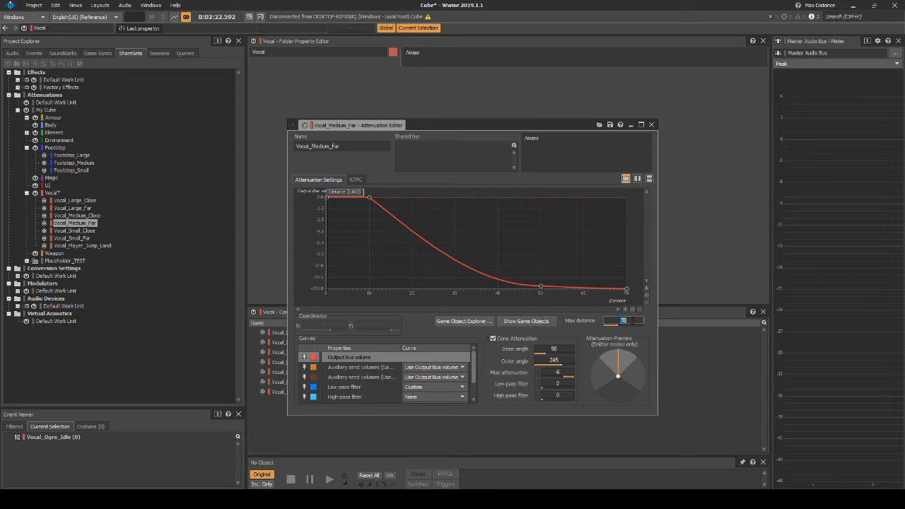
{"action": "left_click", "coordinate": [541, 287]}
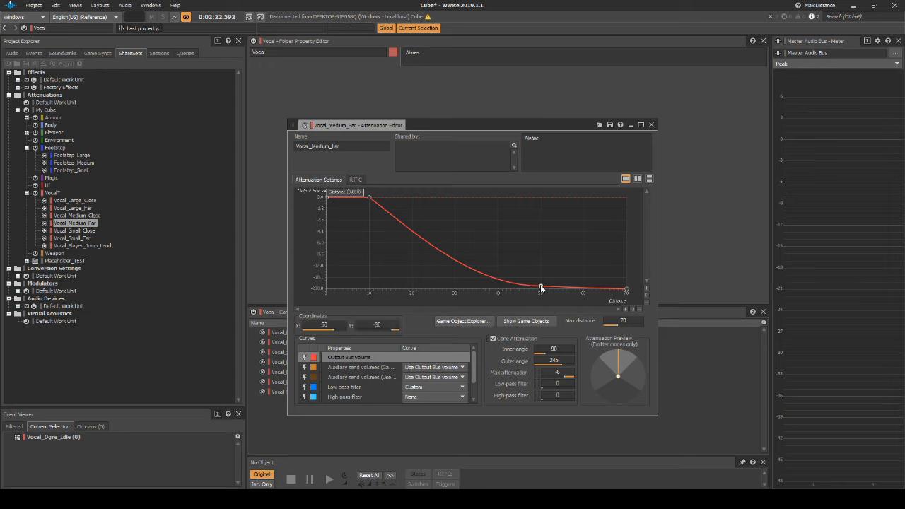
{"action": "key", "text": "Delete"}
{"action": "left_click", "coordinate": [370, 196]}
{"action": "key", "text": "Delete"}
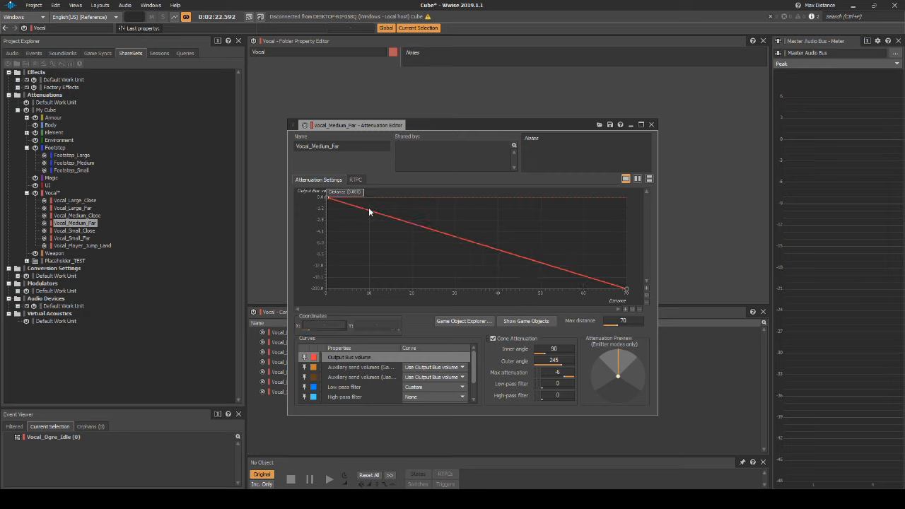
Add a point to the Vocal_Medium_Far volume curve at distance 7.5 with a volume of 0.
{"action": "double_click", "coordinate": [368, 210]}
{"action": "left_click", "coordinate": [322, 324]}
{"action": "type", "text": "7.5"}
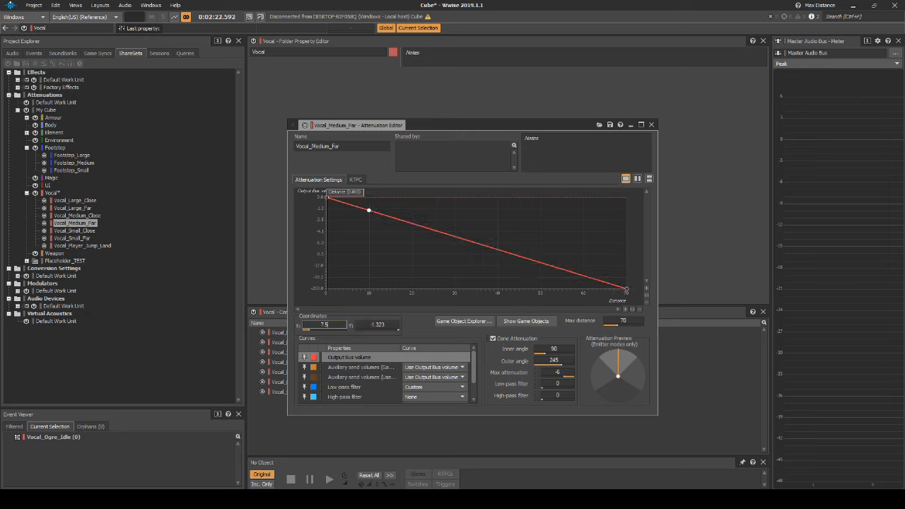
{"action": "key", "text": "Return"}
{"action": "left_click", "coordinate": [397, 326]}
{"action": "type", "text": "0"}
{"action": "key", "text": "Return"}
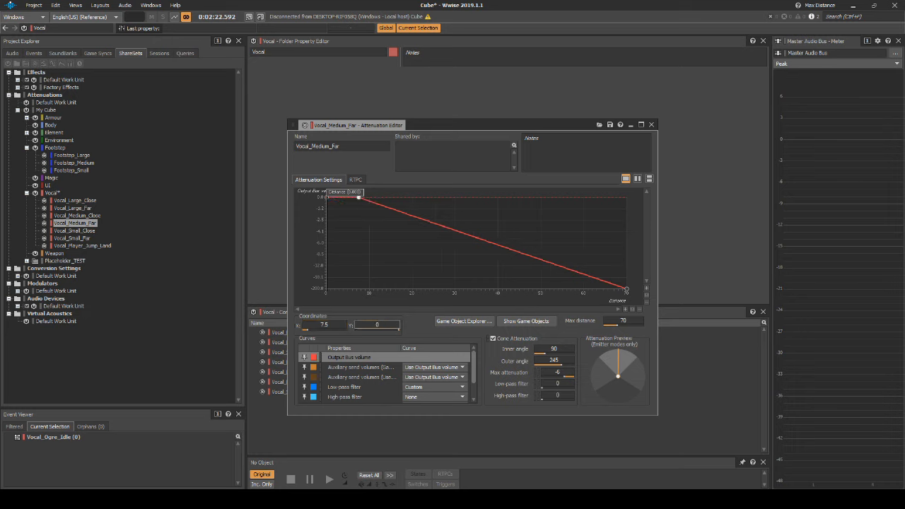
Add another point to the Vocal_Medium_Far volume curve at distance 40 with a volume of -30.
{"action": "double_click", "coordinate": [490, 242]}
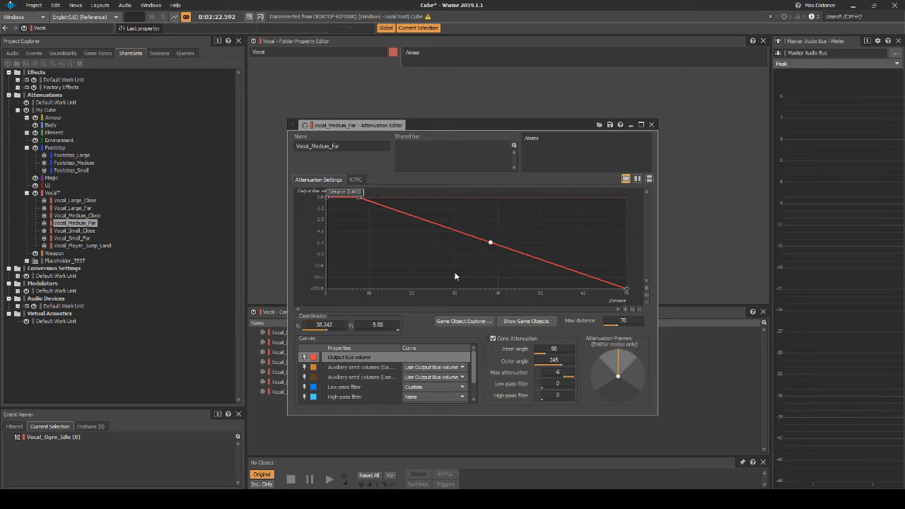
{"action": "left_click", "coordinate": [321, 324]}
{"action": "type", "text": "40"}
{"action": "key", "text": "Return"}
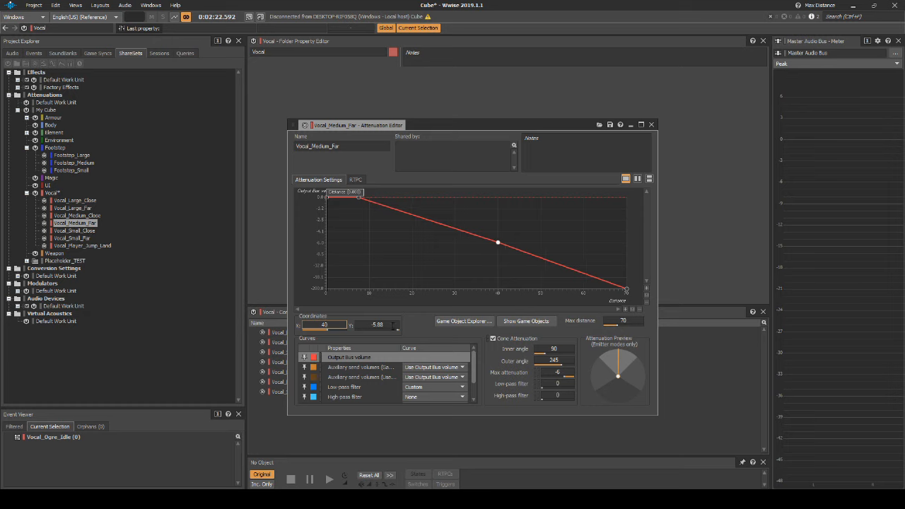
{"action": "left_click", "coordinate": [393, 326]}
{"action": "type", "text": "-30"}
{"action": "key", "text": "Return"}
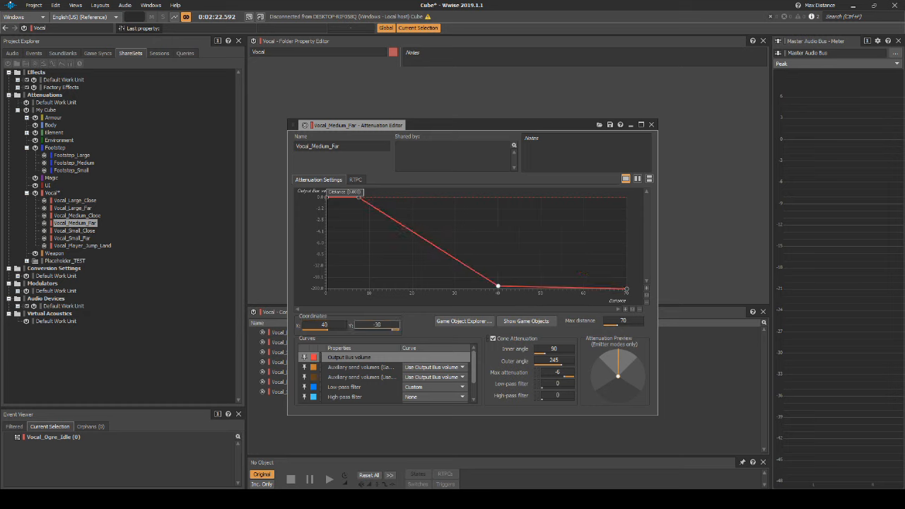
Shape the Vocal_Medium_Far volume curve as Logarithmic (Base 3) both between 7.5 and 40 and from 40 to 70.
{"action": "right_click", "coordinate": [427, 243]}
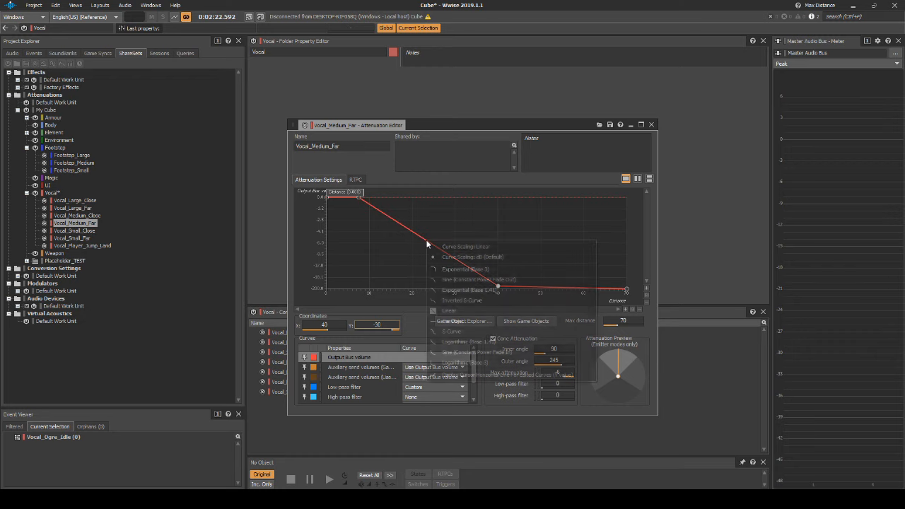
{"action": "left_click", "coordinate": [479, 363]}
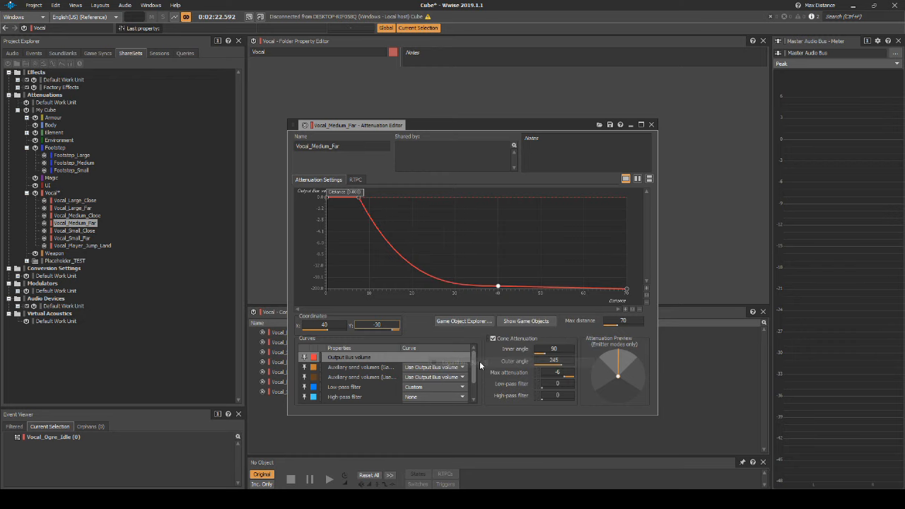
{"action": "right_click", "coordinate": [549, 285]}
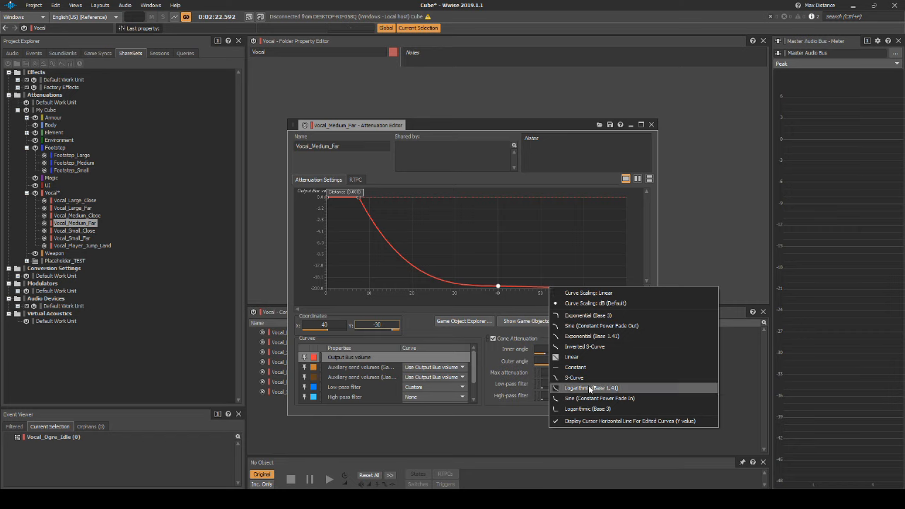
{"action": "left_click", "coordinate": [592, 407]}
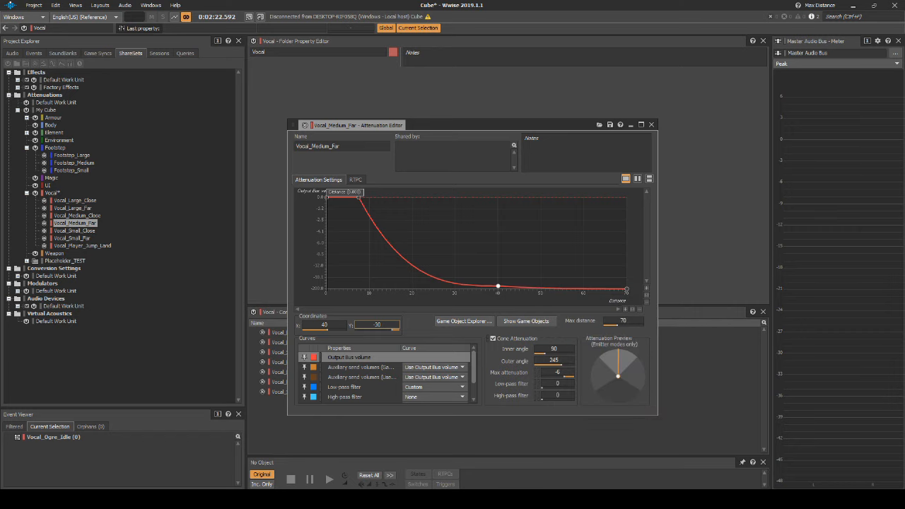
Set the max distance of the Vocal_Small_Close attenuation to 35 and remove the two intermediate points from its Output Bus volume curve.
{"action": "left_click", "coordinate": [83, 231]}
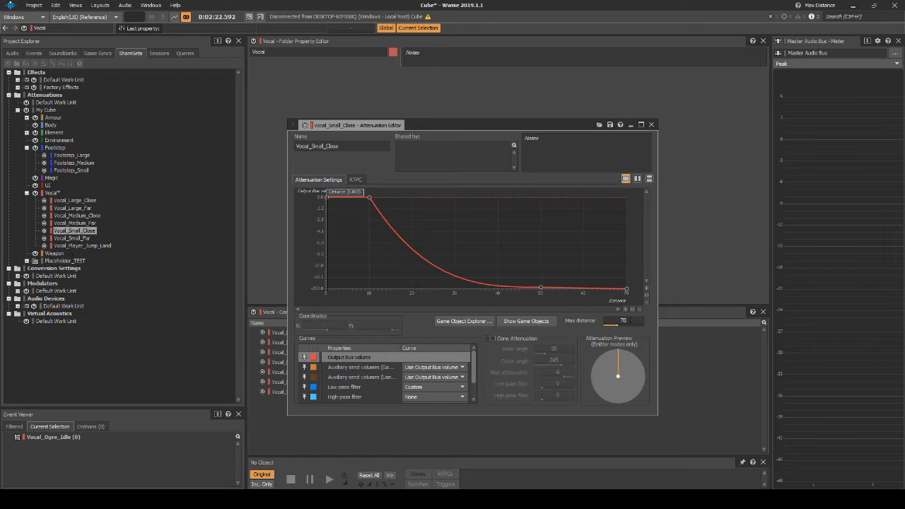
{"action": "type", "text": "35"}
{"action": "left_click", "coordinate": [542, 289]}
{"action": "key", "text": "Delete"}
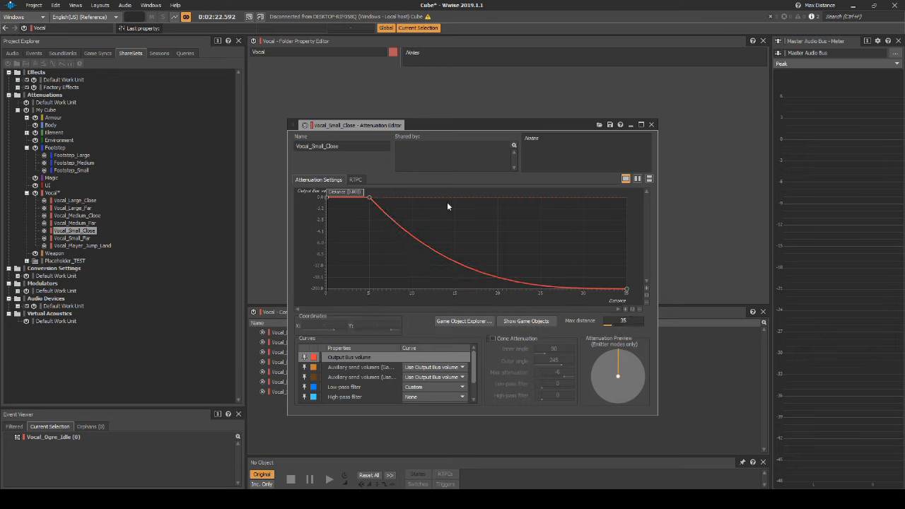
{"action": "left_click", "coordinate": [368, 197]}
{"action": "key", "text": "Delete"}
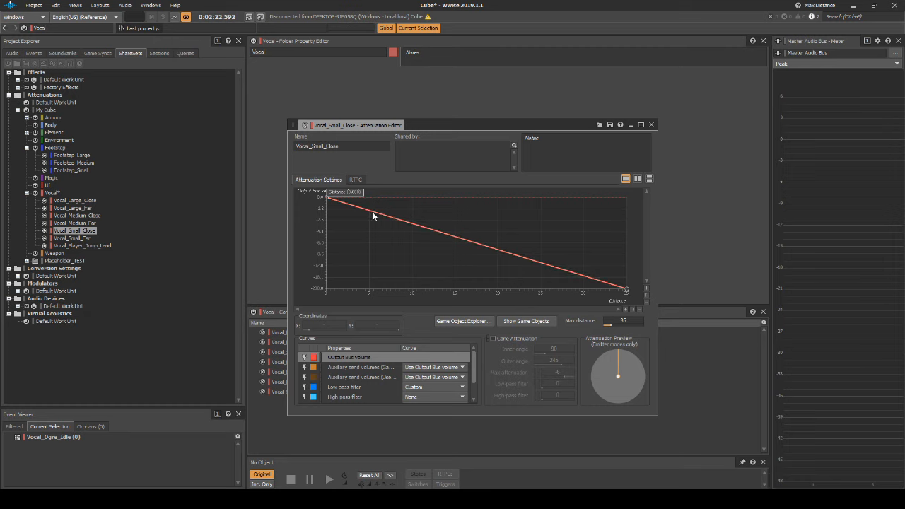
Add a point to the Vocal_Small_Close volume curve at distance 5 with a volume of 0.
{"action": "double_click", "coordinate": [371, 212]}
{"action": "left_click", "coordinate": [342, 325]}
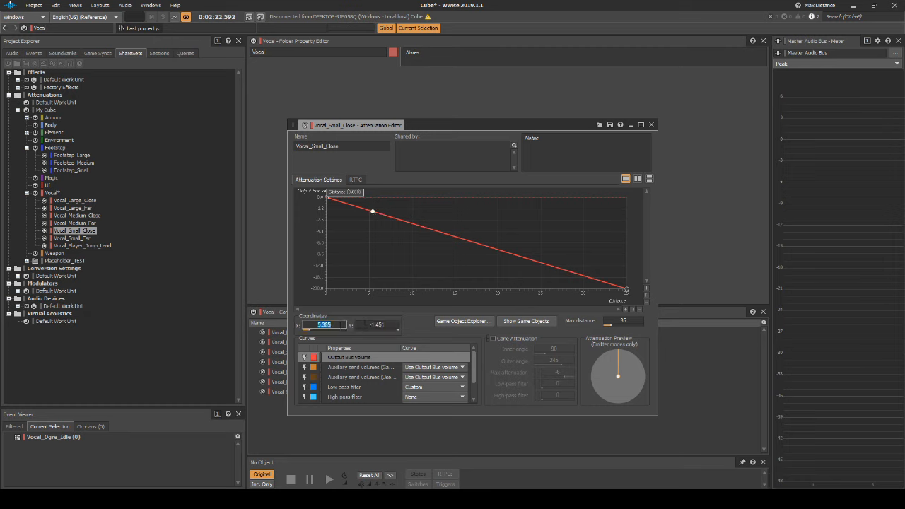
{"action": "type", "text": "5"}
{"action": "key", "text": "Return"}
{"action": "left_click", "coordinate": [389, 327]}
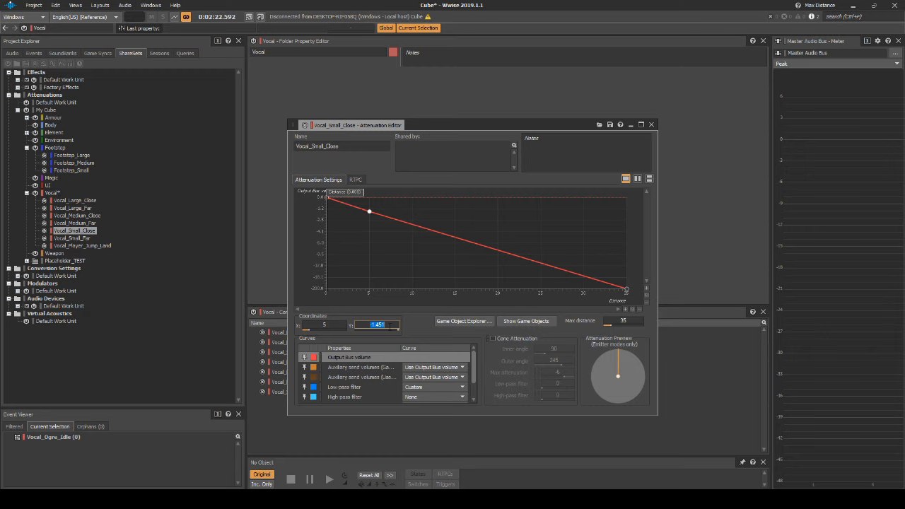
{"action": "type", "text": "0"}
{"action": "key", "text": "Return"}
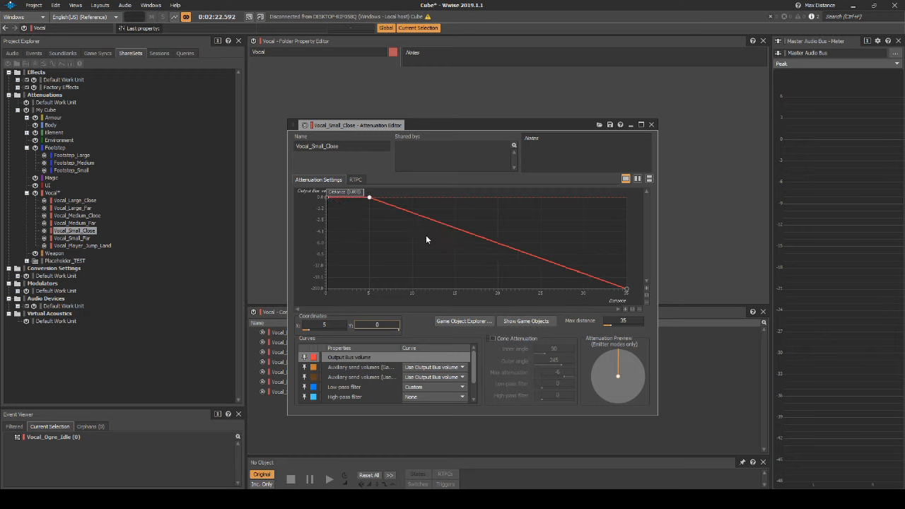
Shape the Vocal_Small_Close volume curve as Logarithmic (Base 3) between distances 5 and 35.
{"action": "right_click", "coordinate": [442, 224]}
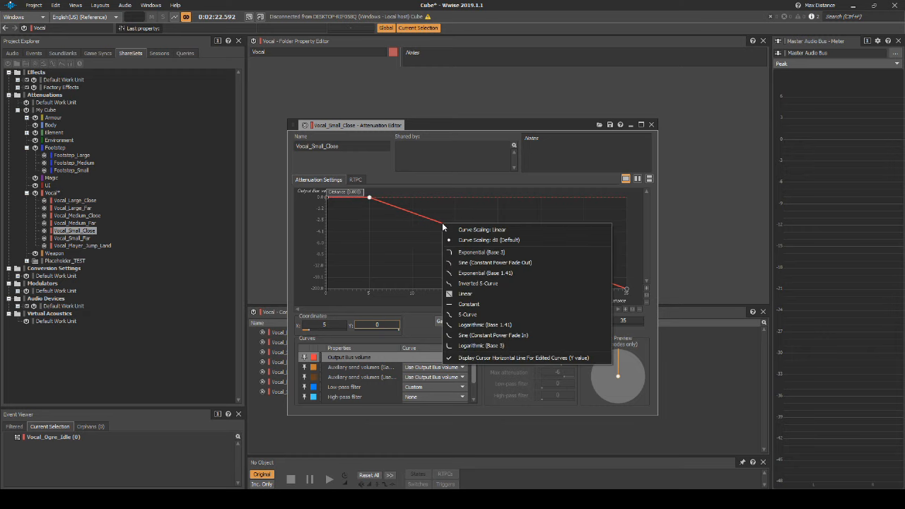
{"action": "left_click", "coordinate": [466, 344]}
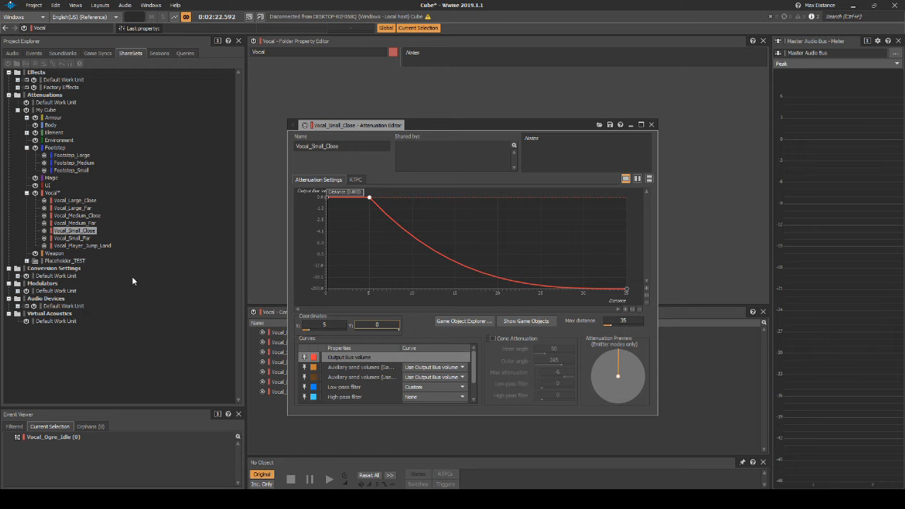
Set the max distance of the Vocal_Small_Far attenuation to 50 and remove the two intermediate points from its Output Bus volume curve.
{"action": "left_click", "coordinate": [74, 239]}
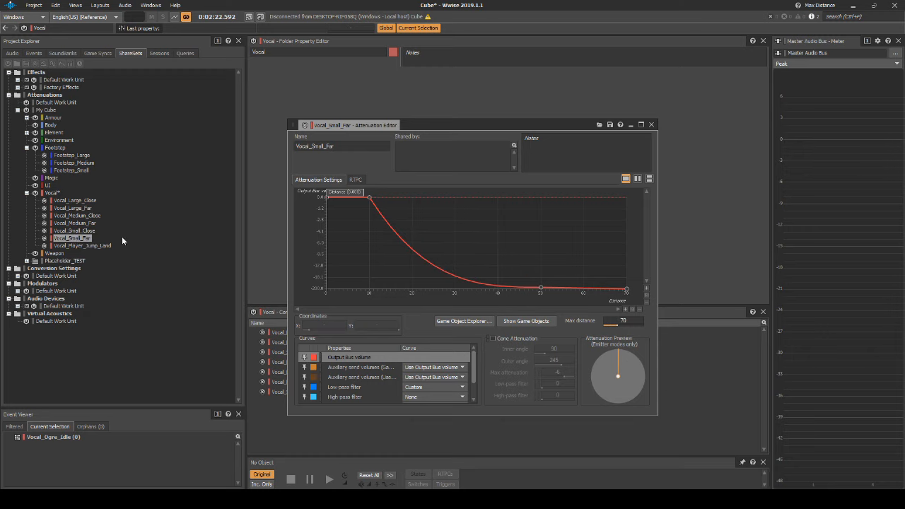
{"action": "left_click", "coordinate": [638, 320]}
{"action": "type", "text": "50"}
{"action": "key", "text": "Return"}
{"action": "left_click", "coordinate": [541, 289]}
{"action": "key", "text": "Delete"}
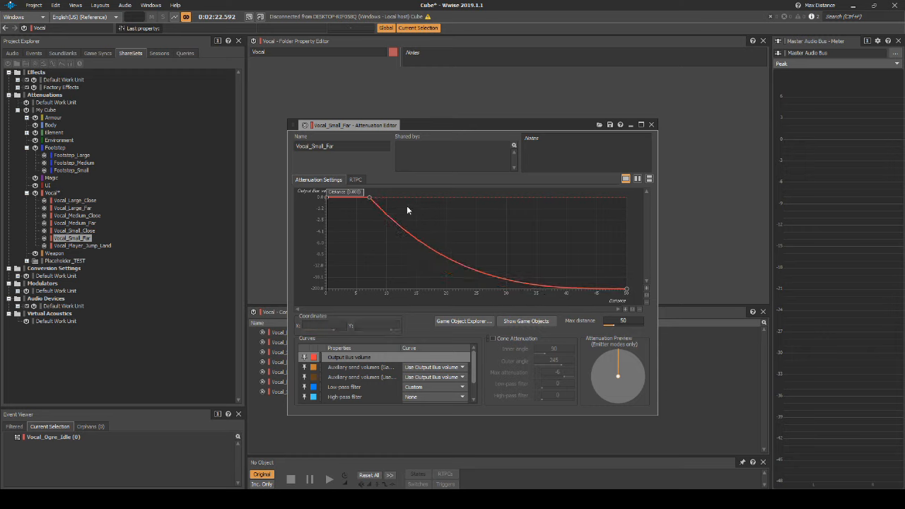
{"action": "left_click", "coordinate": [369, 197]}
{"action": "key", "text": "Delete"}
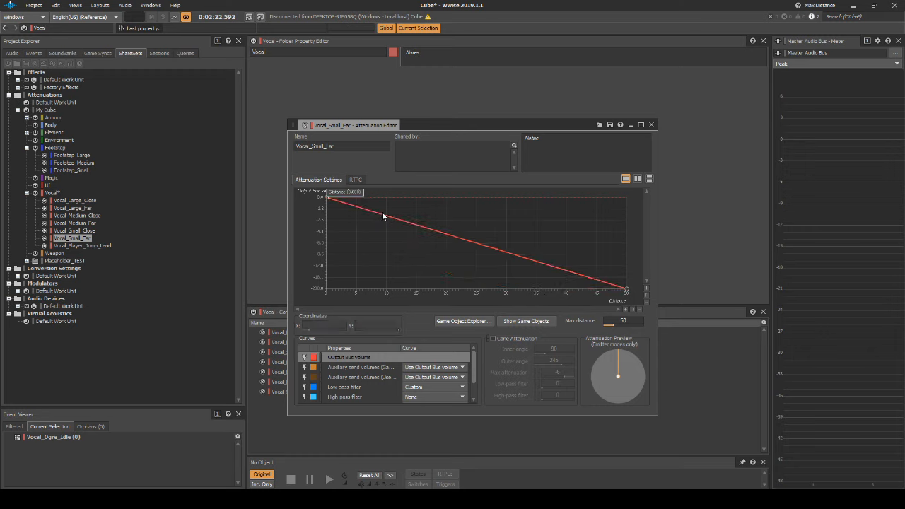
Add a Vocal_Small_Far volume point at distance 7.5 with volume 0, shape the falloff after it as Logarithmic (Base 3), and close the attenuation editor.
{"action": "double_click", "coordinate": [371, 214]}
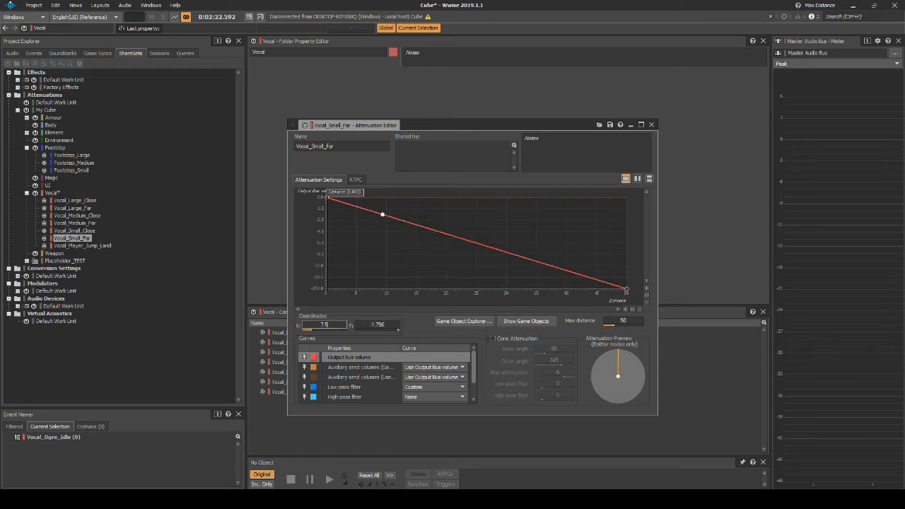
{"action": "key", "text": "Tab"}
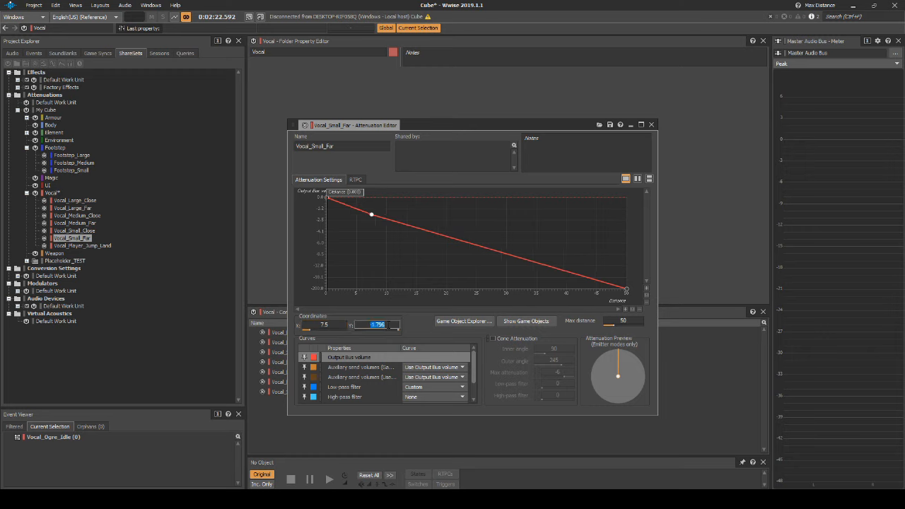
{"action": "type", "text": "0"}
{"action": "key", "text": "Return"}
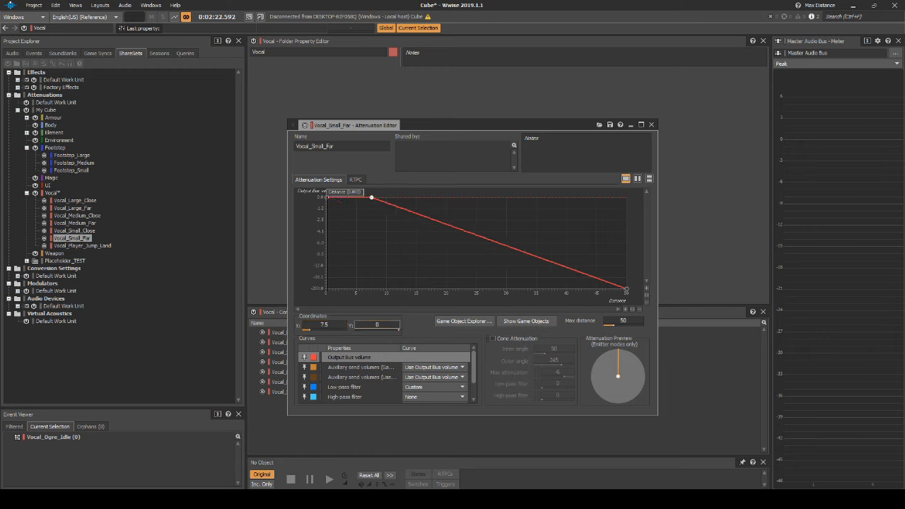
{"action": "right_click", "coordinate": [450, 228]}
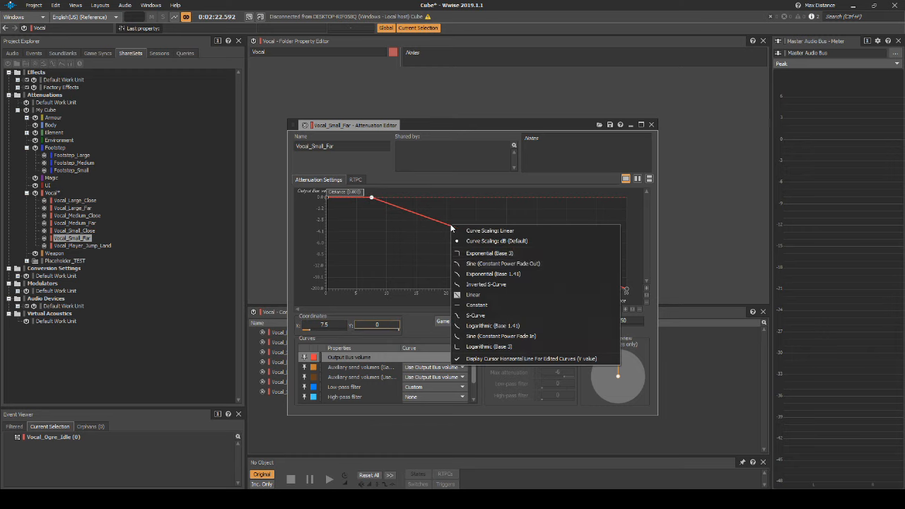
{"action": "left_click", "coordinate": [504, 347]}
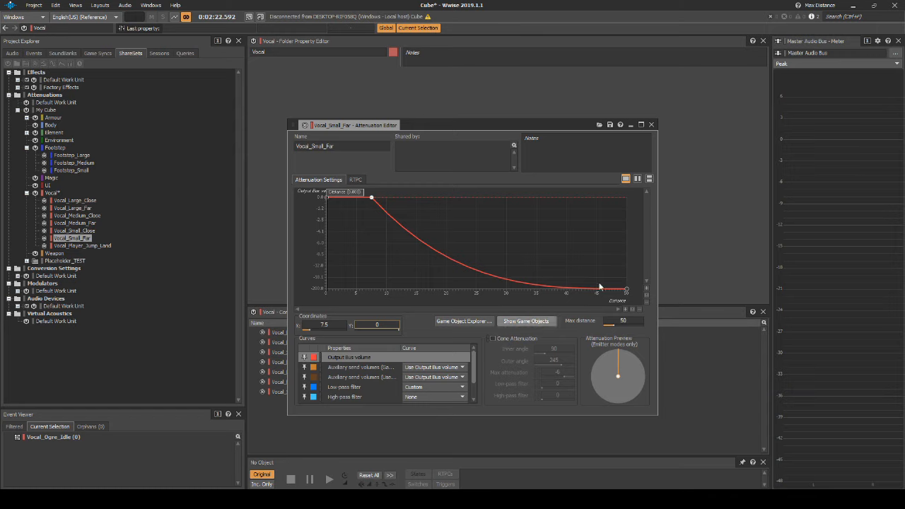
{"action": "left_click", "coordinate": [651, 125]}
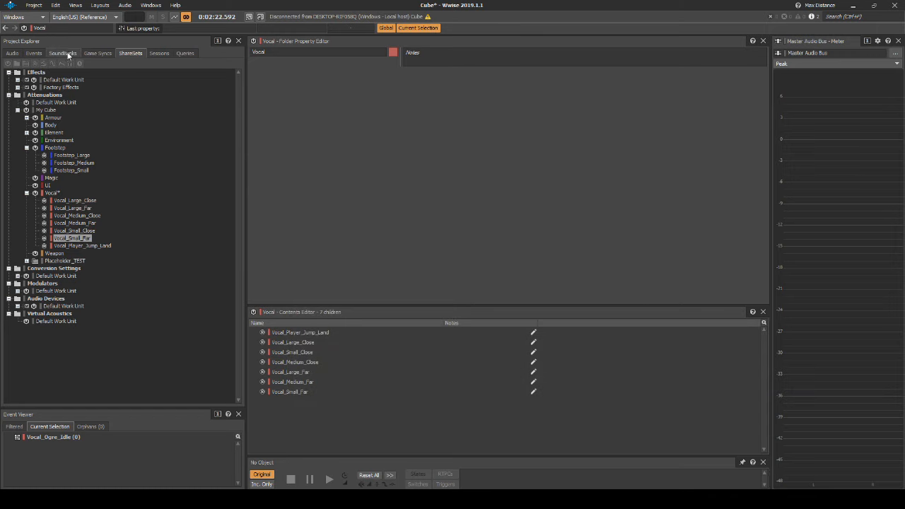
Override the parent positioning on the Vocal_Ogre_Idle container and set its 3D Spatialization to Position + Orientation.
{"action": "left_click", "coordinate": [20, 52]}
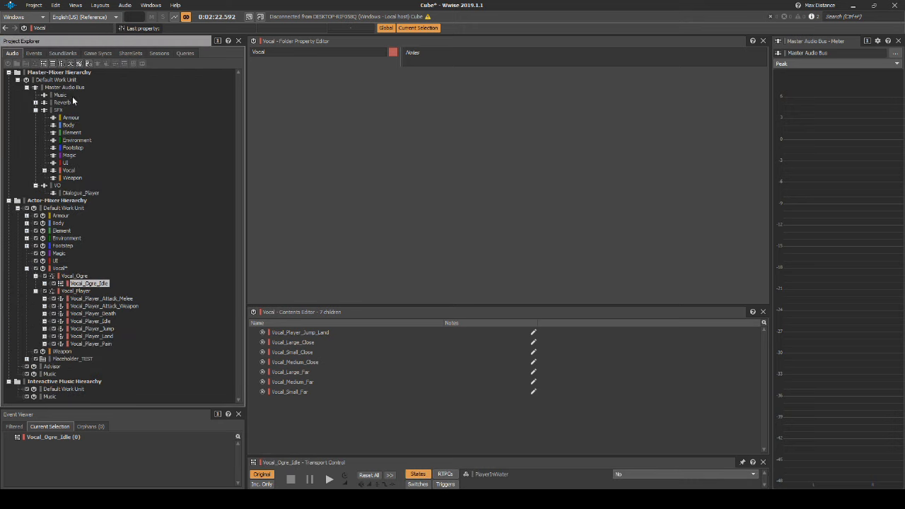
{"action": "left_click", "coordinate": [94, 284]}
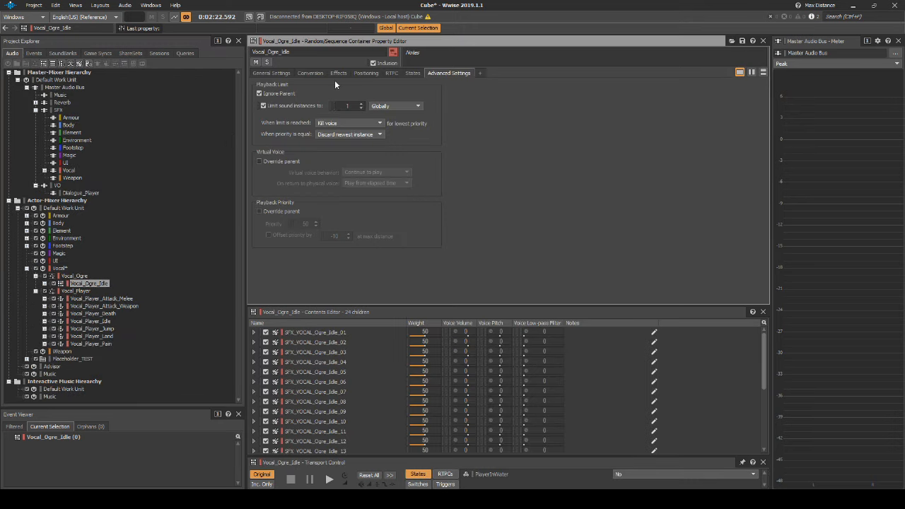
{"action": "left_click", "coordinate": [366, 73]}
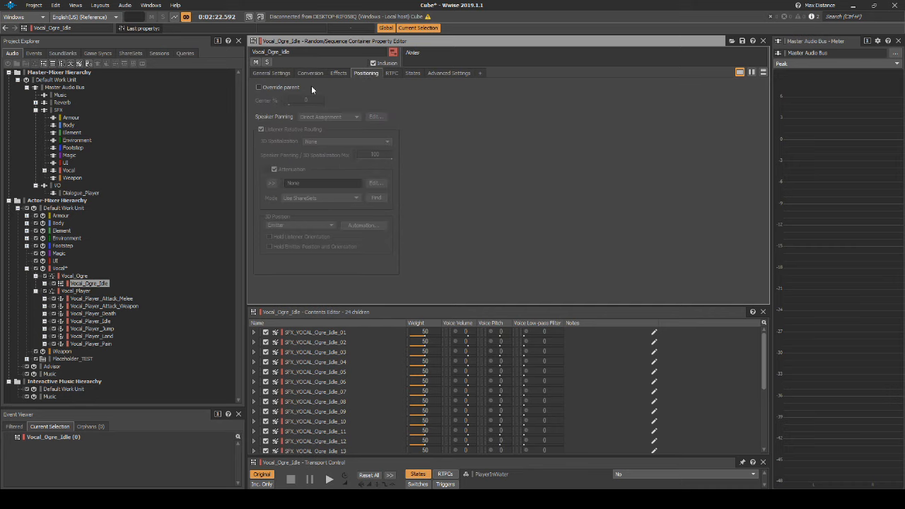
{"action": "left_click", "coordinate": [259, 87]}
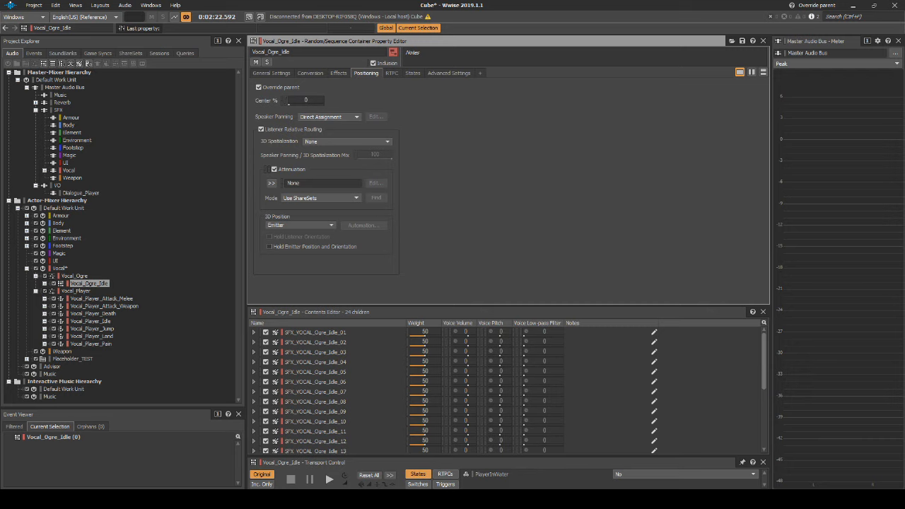
{"action": "left_click", "coordinate": [318, 145]}
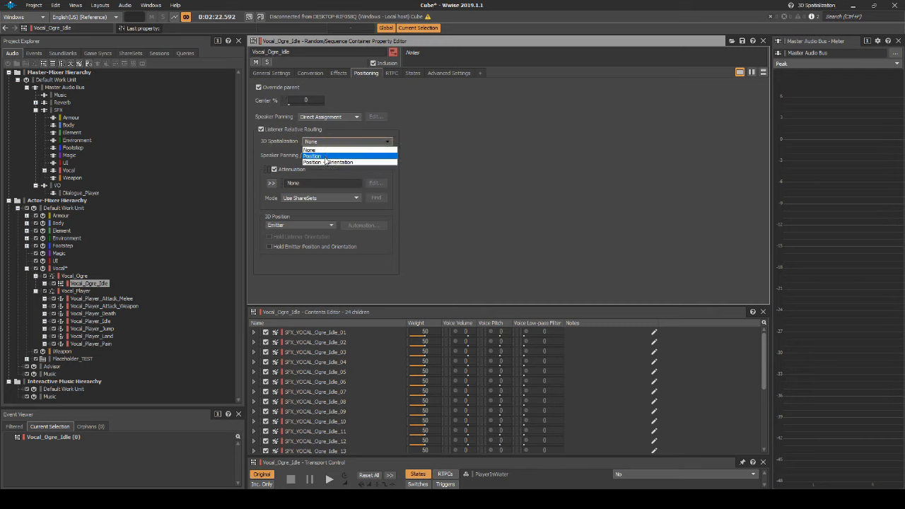
{"action": "left_click", "coordinate": [325, 160]}
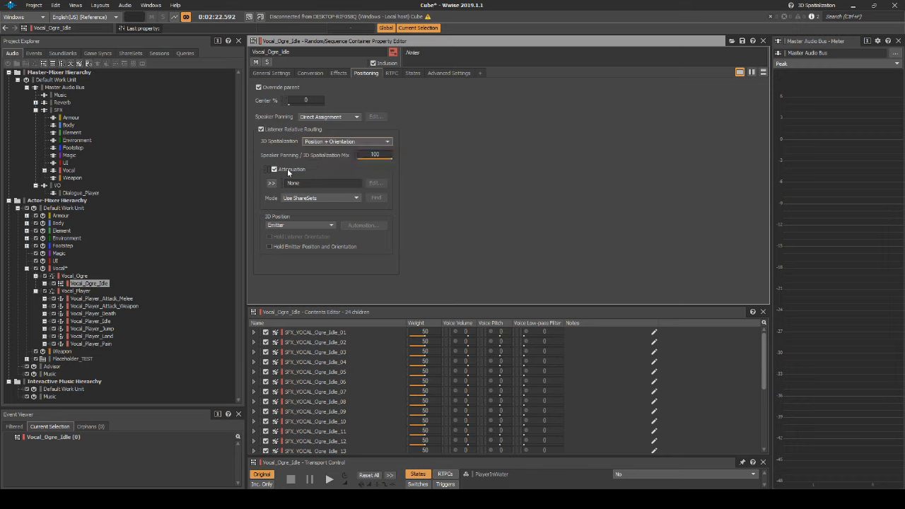
Assign the Vocal_Medium_Close attenuation ShareSet from My Cube to the Vocal_Ogre_Idle container.
{"action": "left_click", "coordinate": [271, 183]}
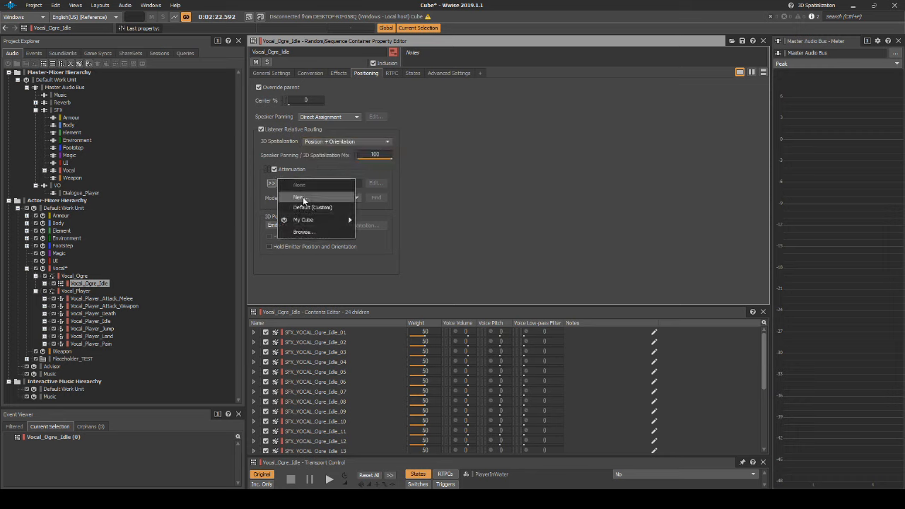
{"action": "mouse_move", "coordinate": [309, 222]}
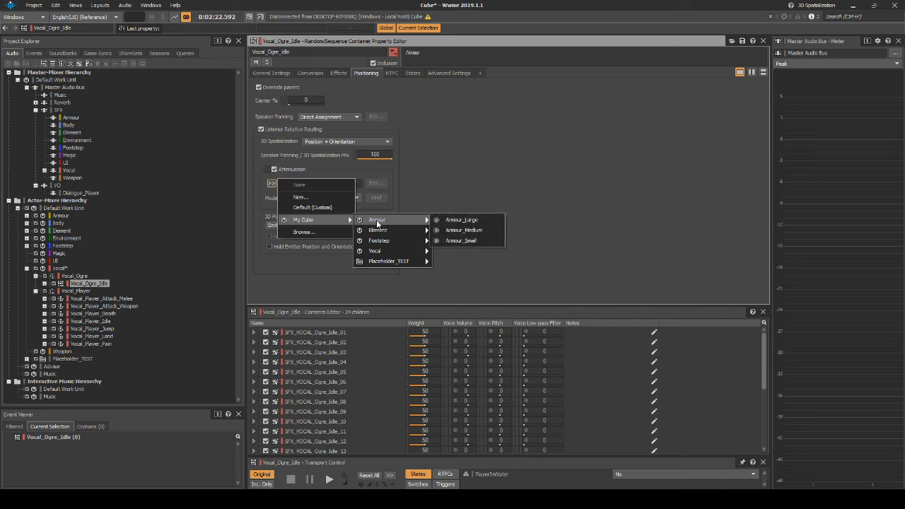
{"action": "mouse_move", "coordinate": [380, 252]}
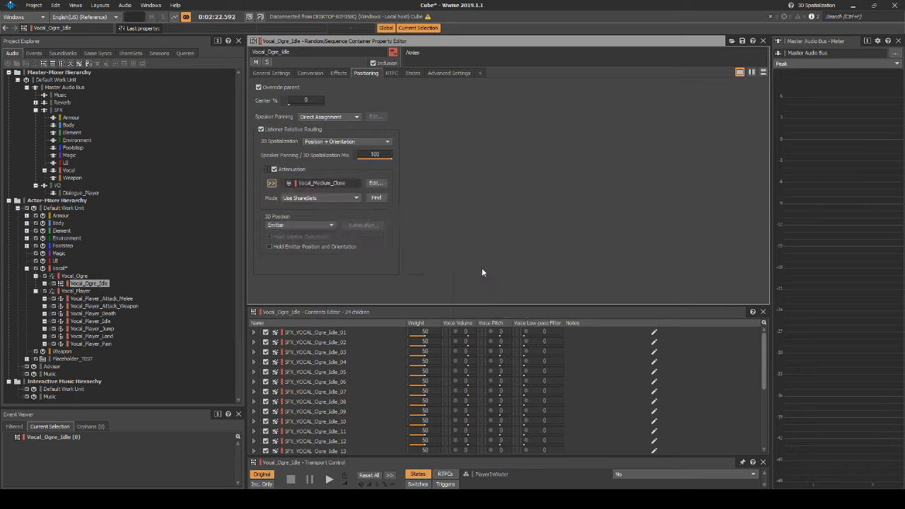
Add a Play action to the Foot_Ogre event with a delay of 0.02 and a probability of 50.
{"action": "left_click", "coordinate": [34, 54]}
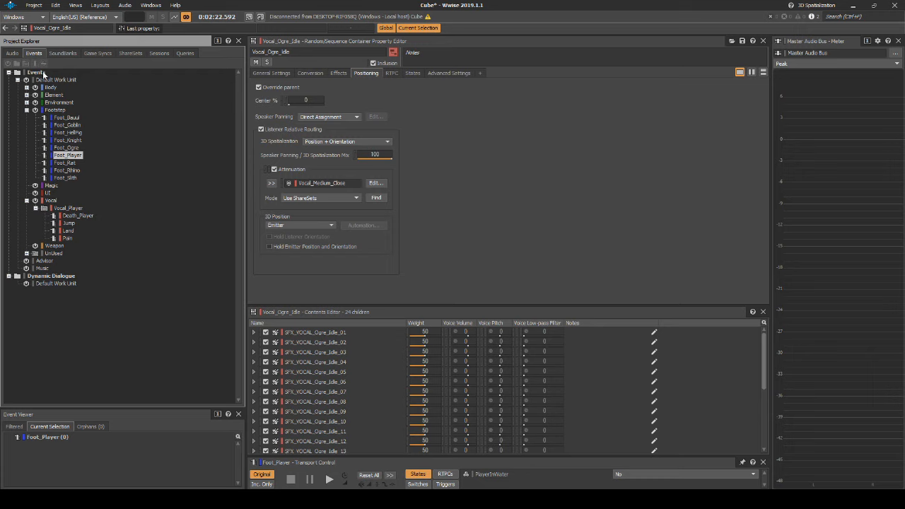
{"action": "left_click", "coordinate": [67, 148]}
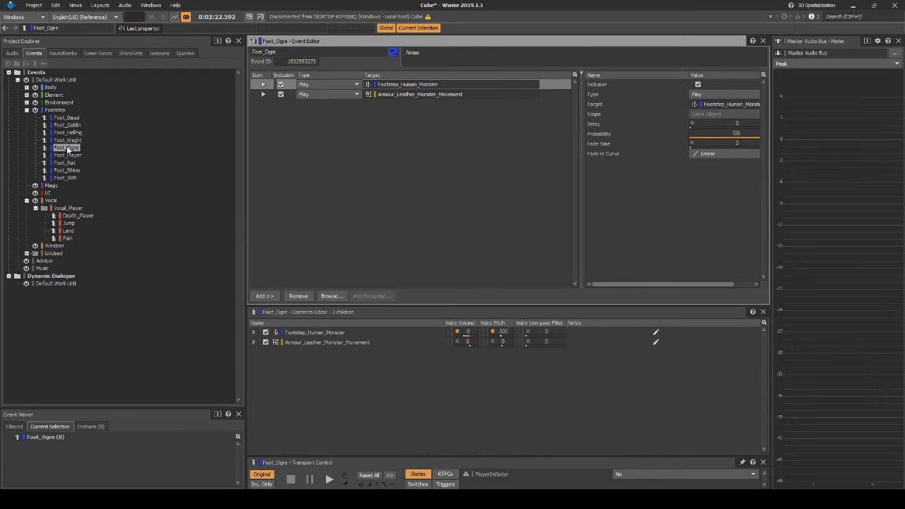
{"action": "right_click", "coordinate": [370, 139]}
{"action": "mouse_move", "coordinate": [452, 144]}
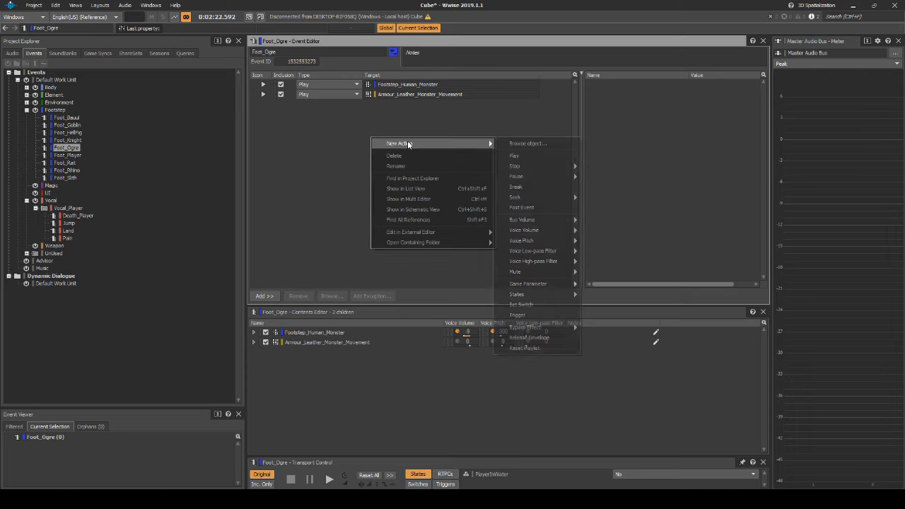
{"action": "left_click", "coordinate": [525, 155]}
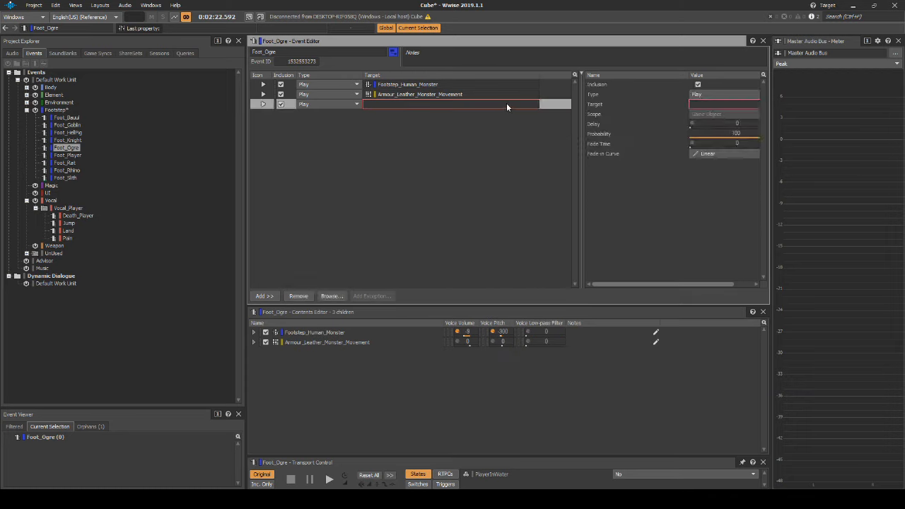
{"action": "left_click", "coordinate": [742, 124]}
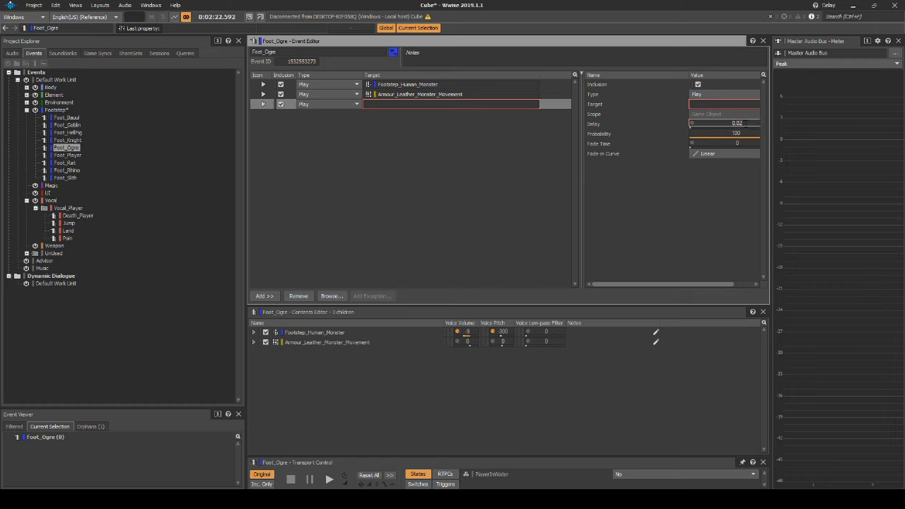
{"action": "left_click", "coordinate": [747, 131]}
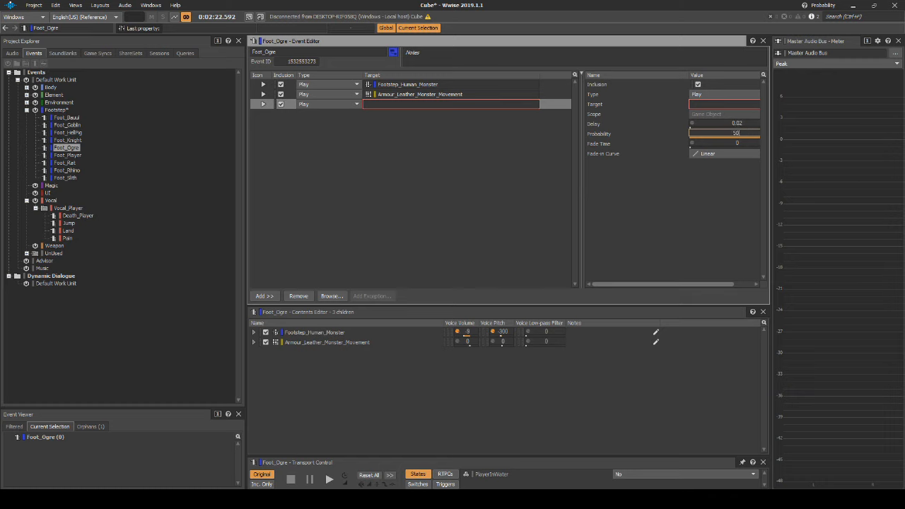
Add a Stop action to the Foot_Ogre event and set its delay to 2.
{"action": "right_click", "coordinate": [420, 132]}
{"action": "mouse_move", "coordinate": [443, 139]}
{"action": "mouse_move", "coordinate": [574, 160]}
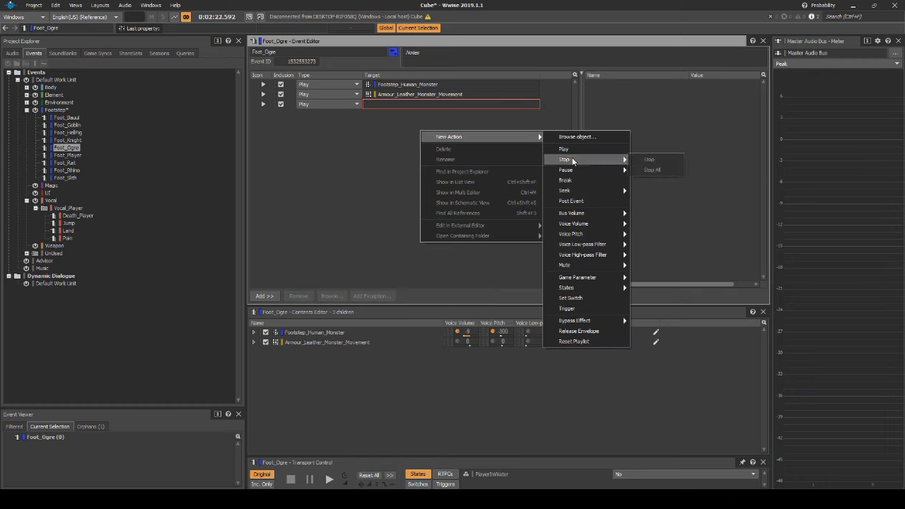
{"action": "left_click", "coordinate": [644, 161]}
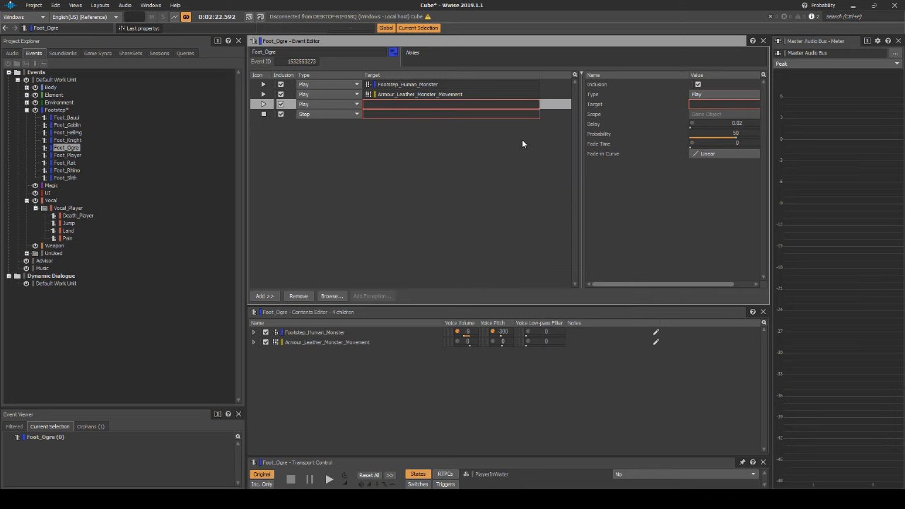
{"action": "left_click", "coordinate": [499, 115]}
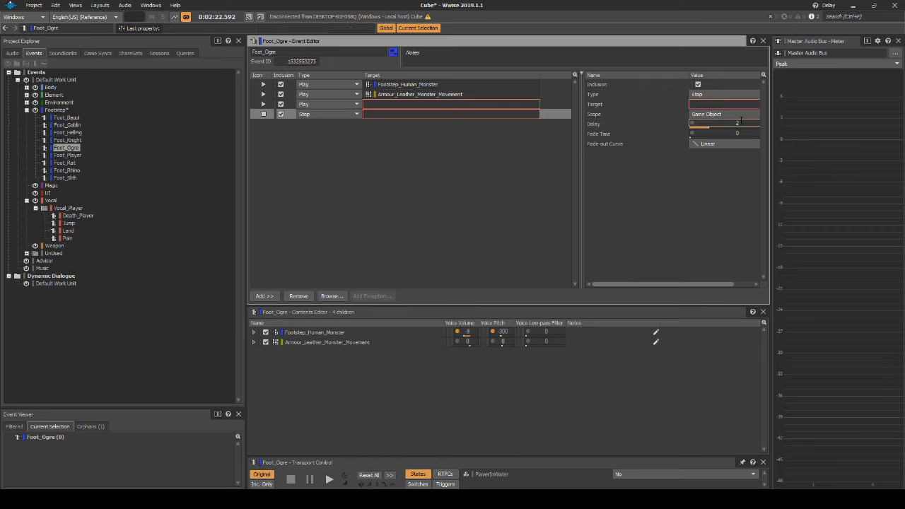
Assign the Vocal_Ogre_Idle container as the target of both the new Play and Stop actions in Foot_Ogre.
{"action": "left_click", "coordinate": [15, 54]}
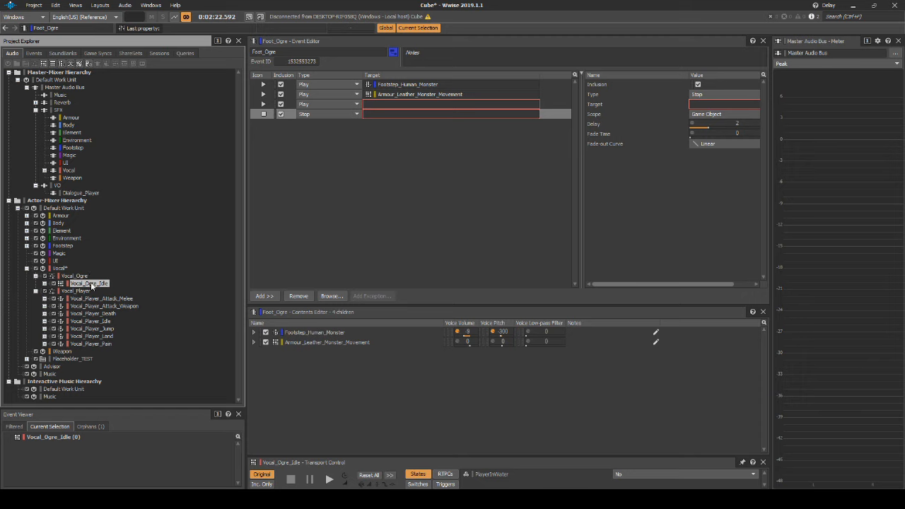
{"action": "left_click_drag", "start_coordinate": [223, 209], "coordinate": [410, 105]}
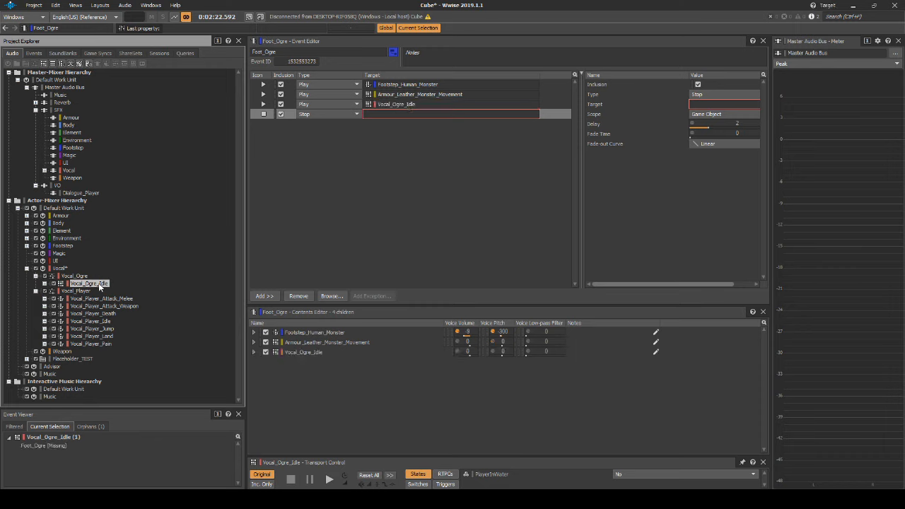
{"action": "left_click_drag", "start_coordinate": [100, 286], "coordinate": [343, 187]}
{"action": "left_click_drag", "start_coordinate": [428, 124], "coordinate": [428, 124]}
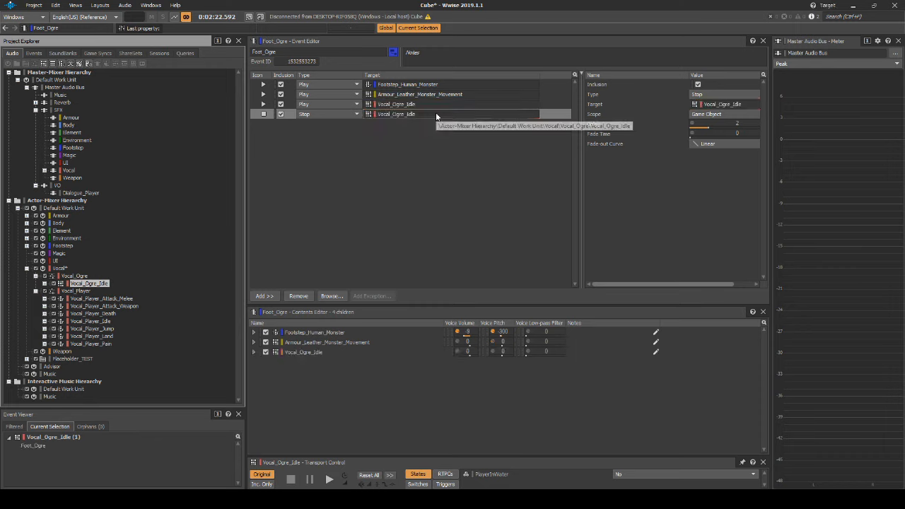
Save the project and switch to the SoundBank layout.
{"action": "left_click", "coordinate": [33, 5]}
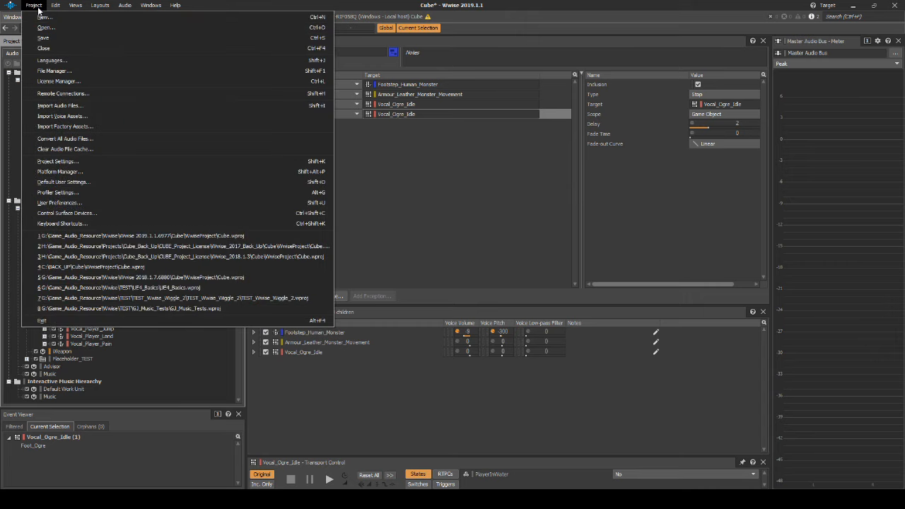
{"action": "left_click", "coordinate": [43, 39]}
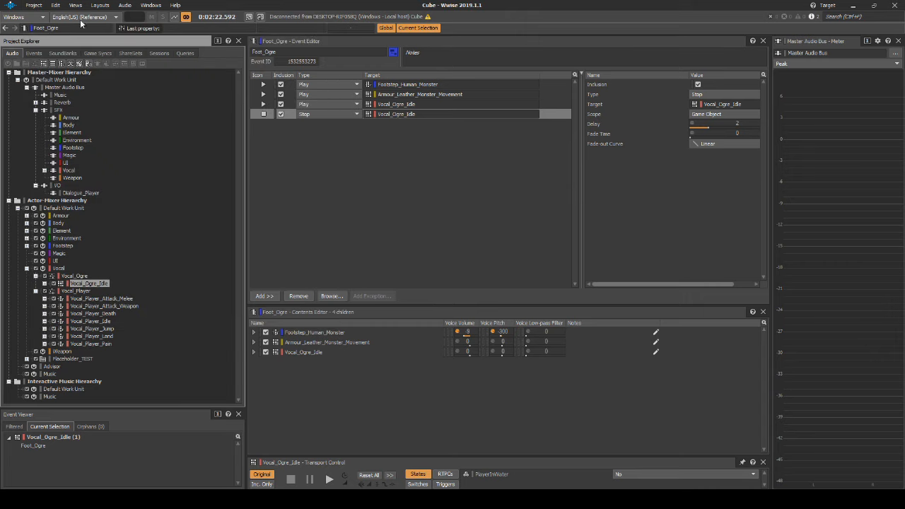
{"action": "left_click", "coordinate": [100, 5]}
{"action": "left_click", "coordinate": [120, 38]}
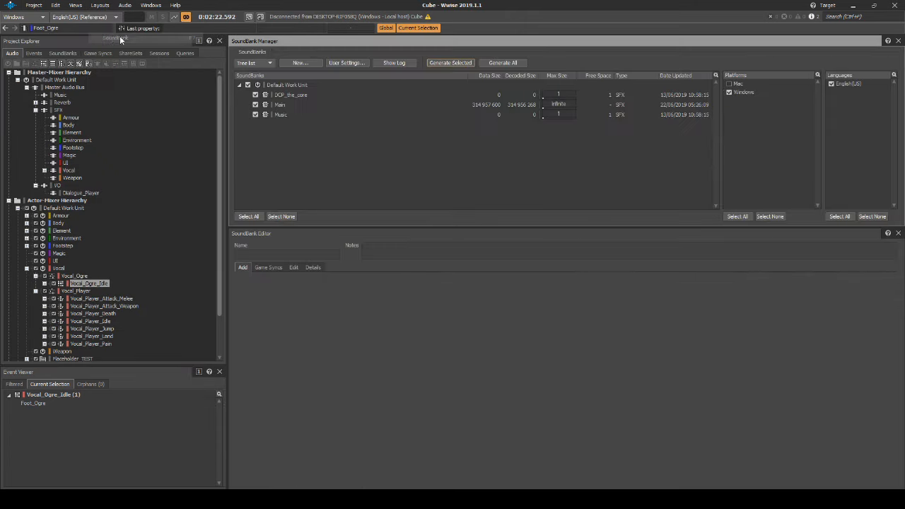
Generate the selected DCP_the_core, Main and Music SoundBanks for Windows in English(US).
{"action": "left_click", "coordinate": [434, 63]}
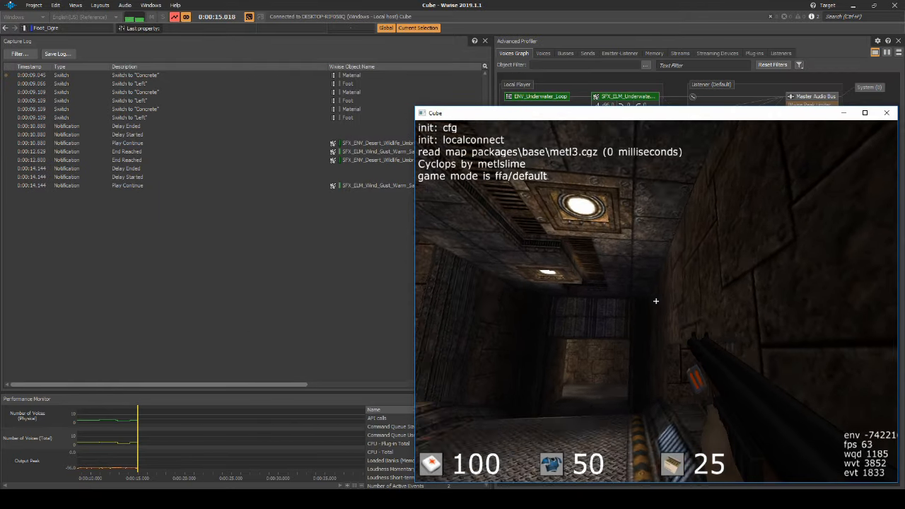
Switch to the Cube game and start a single-player DMSP game on the metl3 map.
{"action": "key", "text": "w"}
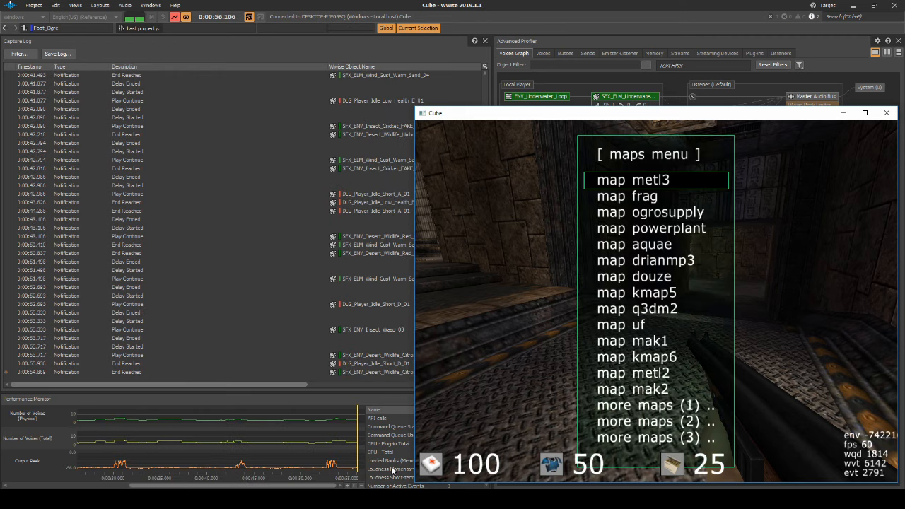
{"action": "key", "text": "Escape"}
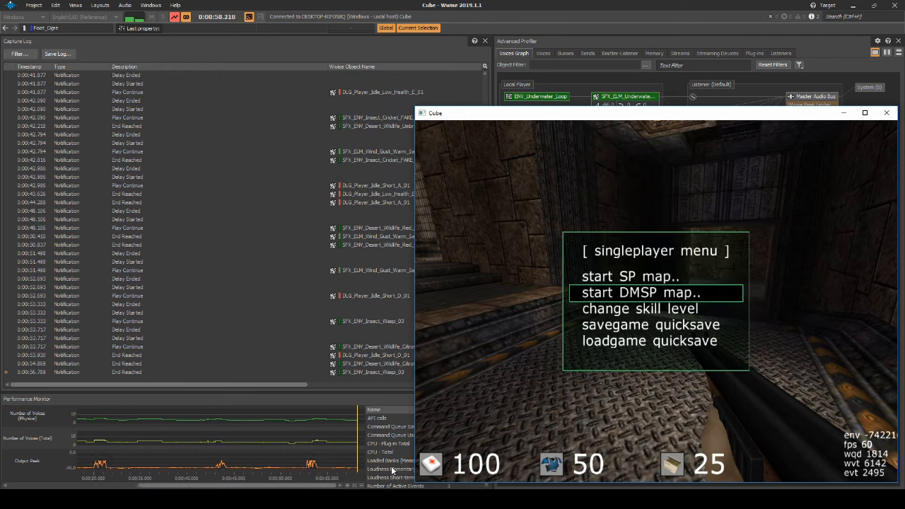
{"action": "key", "text": "Return"}
{"action": "key", "text": "Return"}
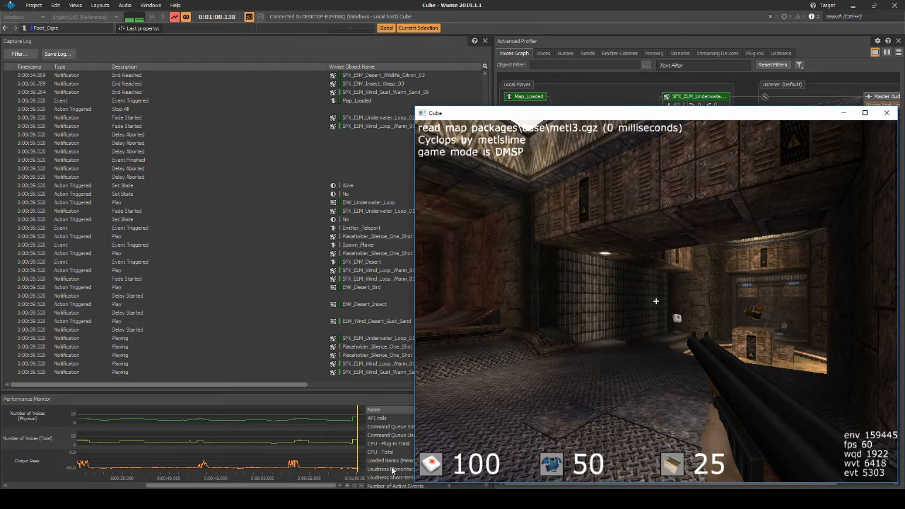
Play through the metl3 map and approach the monsters to check the ogre's footstep and idle vocal triggers in the profiler.
{"action": "key", "text": "w"}
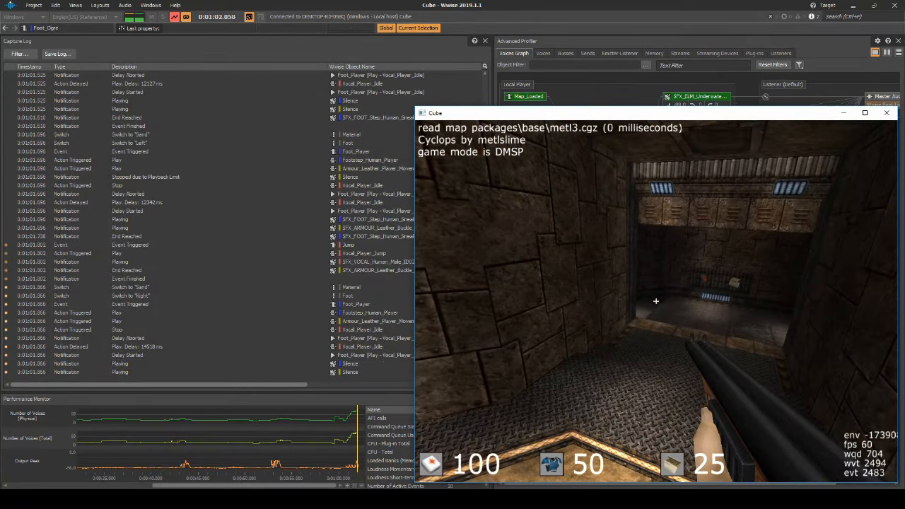
{"action": "key", "text": "w"}
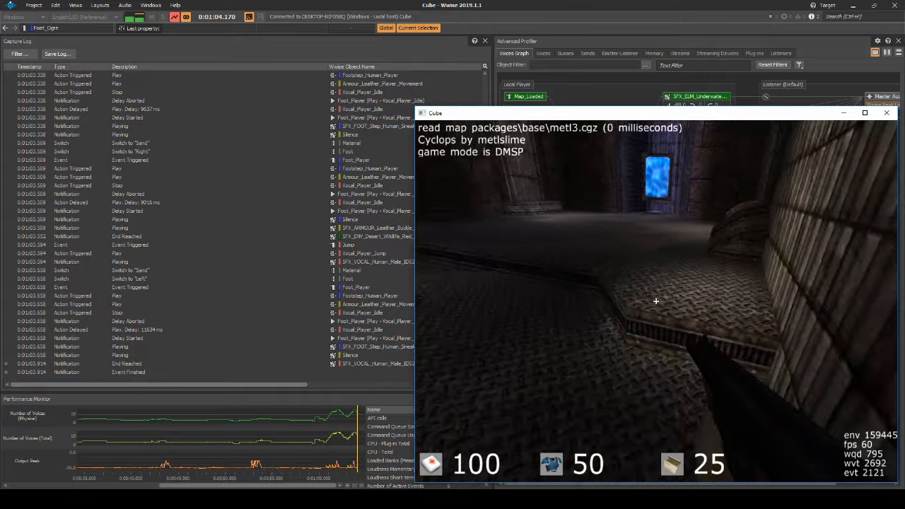
{"action": "key", "text": "w"}
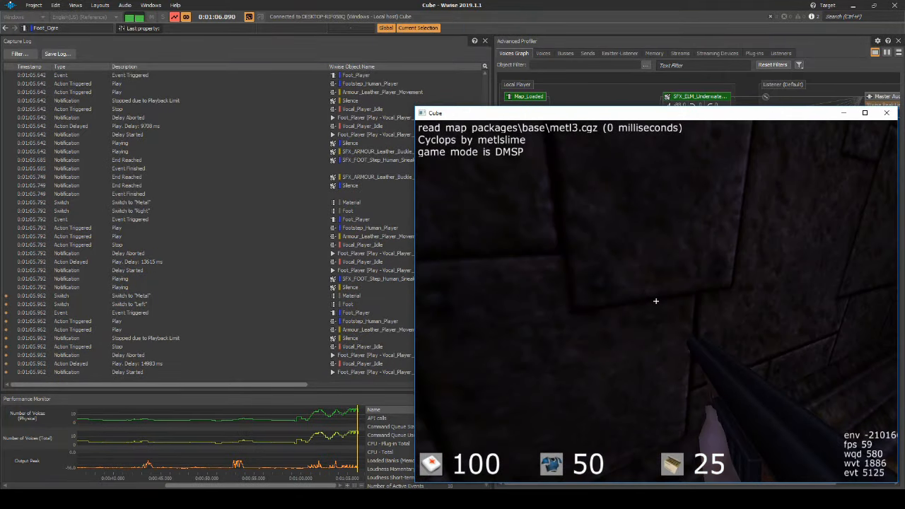
{"action": "key", "text": "w"}
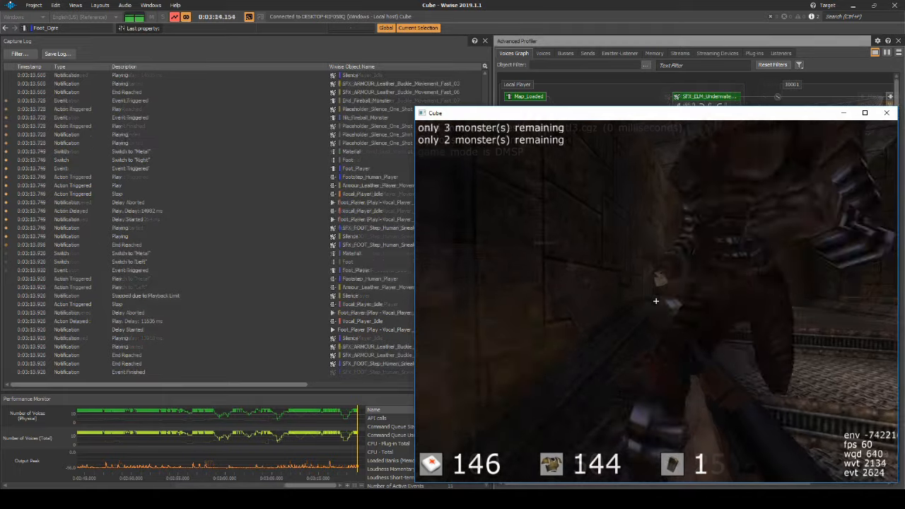
{"action": "left_click", "coordinate": [655, 302]}
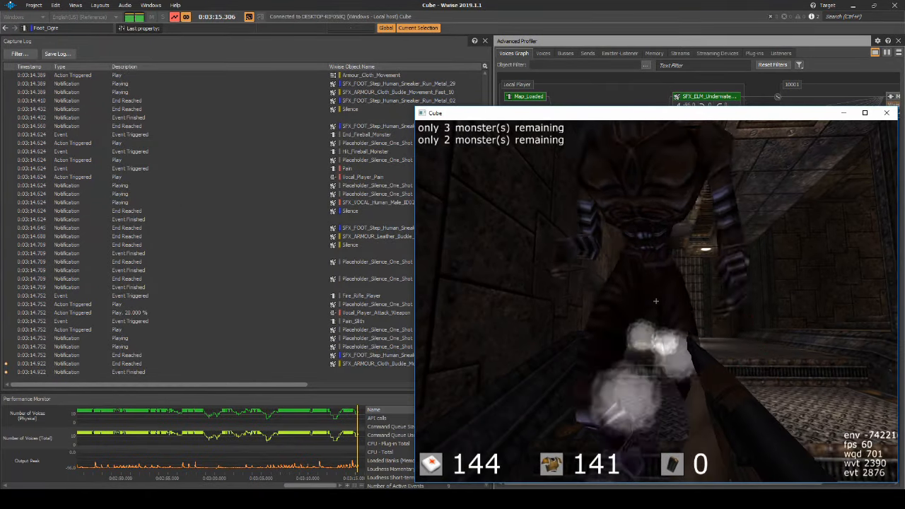
{"action": "key", "text": "2"}
{"action": "key", "text": "w"}
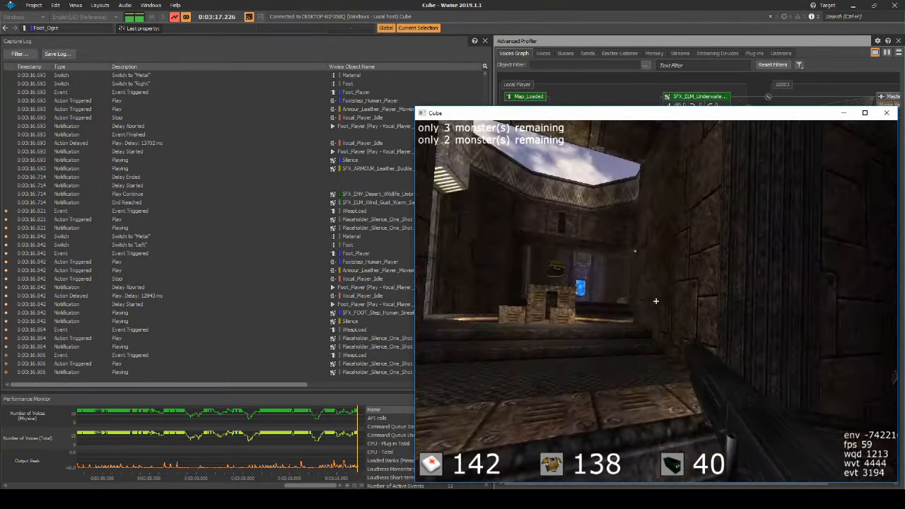
{"action": "left_click", "coordinate": [656, 301]}
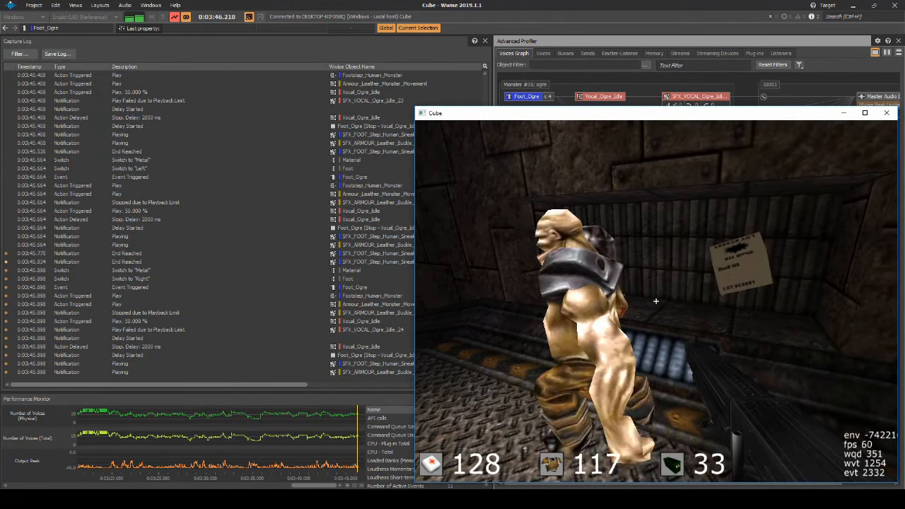
Quit the Cube game from its main menu.
{"action": "key", "text": "Escape"}
{"action": "key", "text": "Down"}
{"action": "key", "text": "Down"}
{"action": "key", "text": "Down"}
{"action": "key", "text": "Down"}
{"action": "key", "text": "Down"}
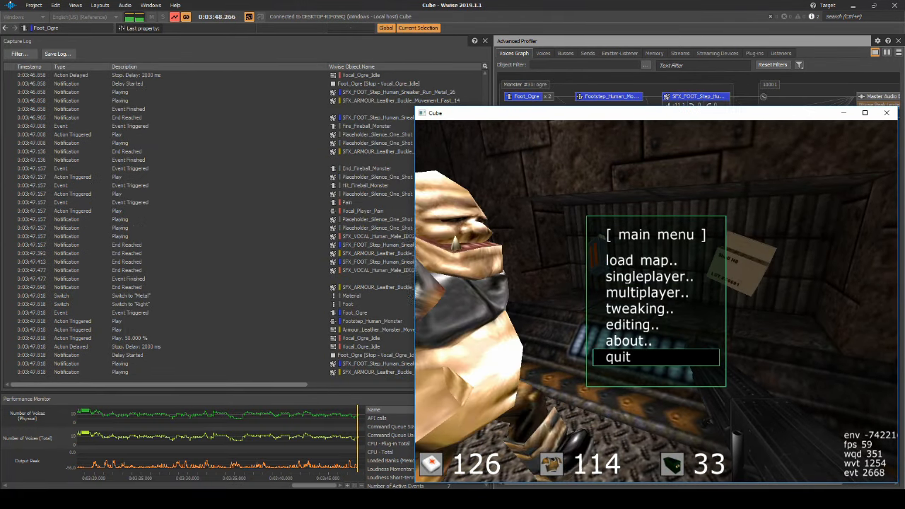
{"action": "key", "text": "Return"}
Switch Wwise to the SoundBank layout, generate the selected SoundBanks again and dismiss the generation report.
{"action": "left_click", "coordinate": [33, 6]}
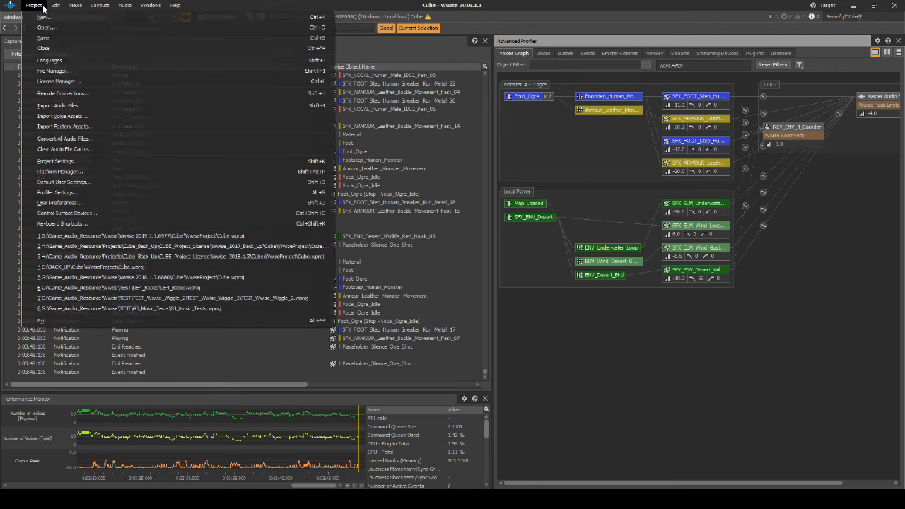
{"action": "left_click", "coordinate": [100, 6]}
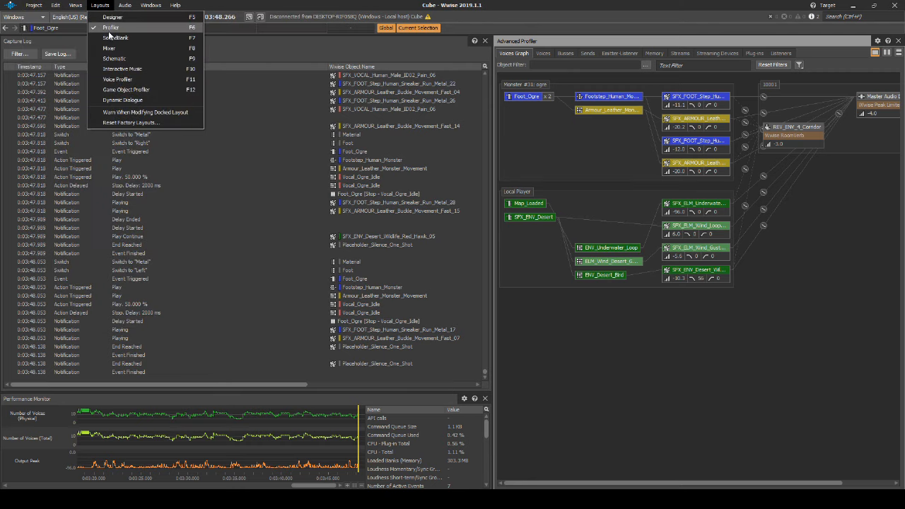
{"action": "left_click", "coordinate": [113, 38]}
{"action": "left_click", "coordinate": [468, 61]}
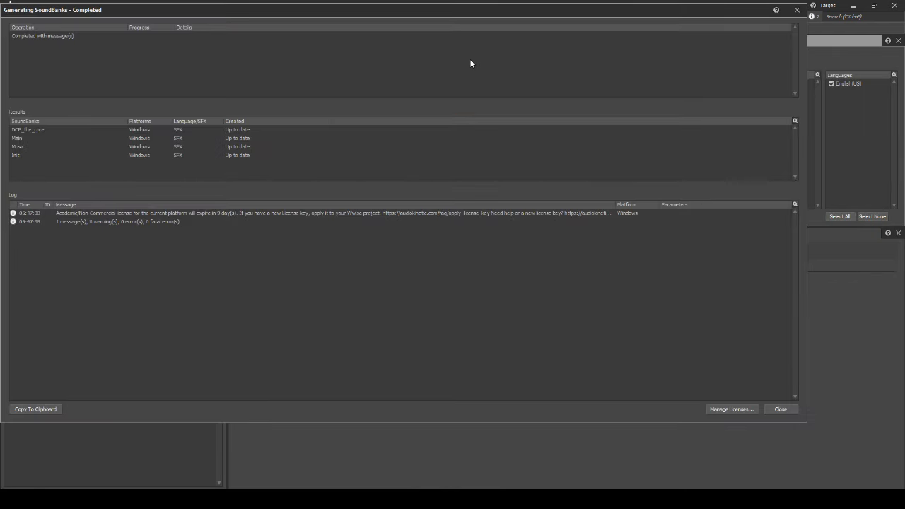
{"action": "left_click", "coordinate": [777, 409]}
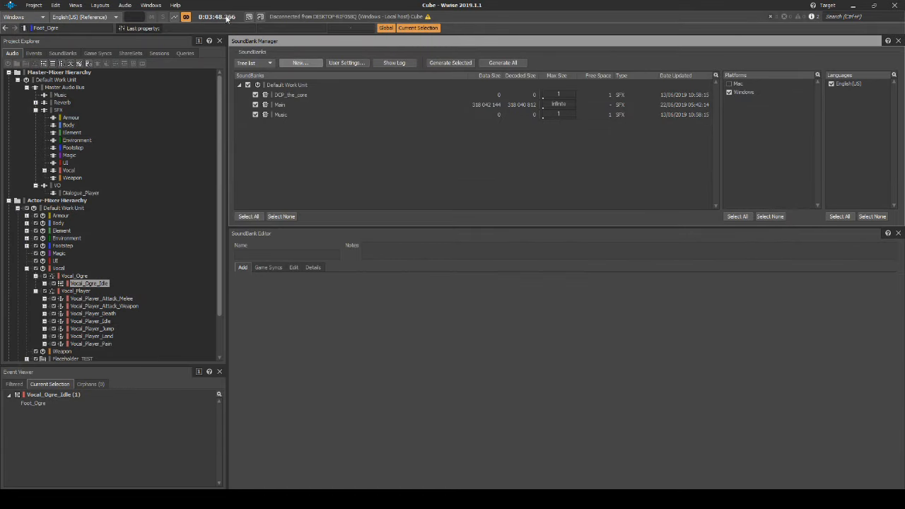
Generate an Integrity Report for the Windows platform and English(US), review the listed issues and close the report.
{"action": "left_click", "coordinate": [80, 5]}
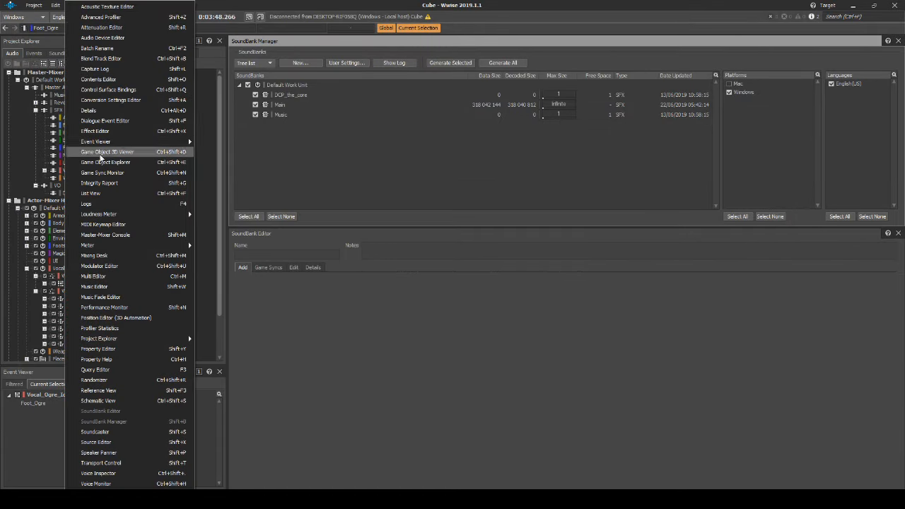
{"action": "left_click", "coordinate": [100, 181]}
{"action": "left_click", "coordinate": [409, 84]}
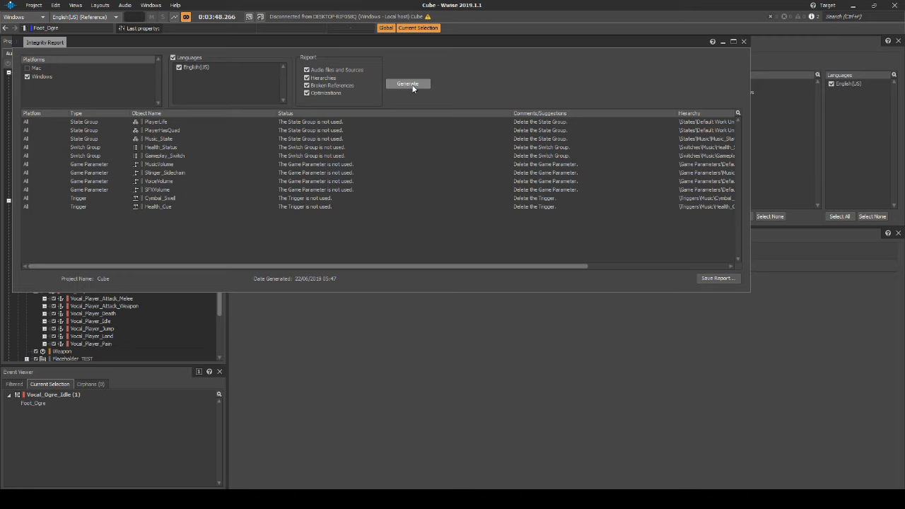
{"action": "left_click", "coordinate": [743, 42]}
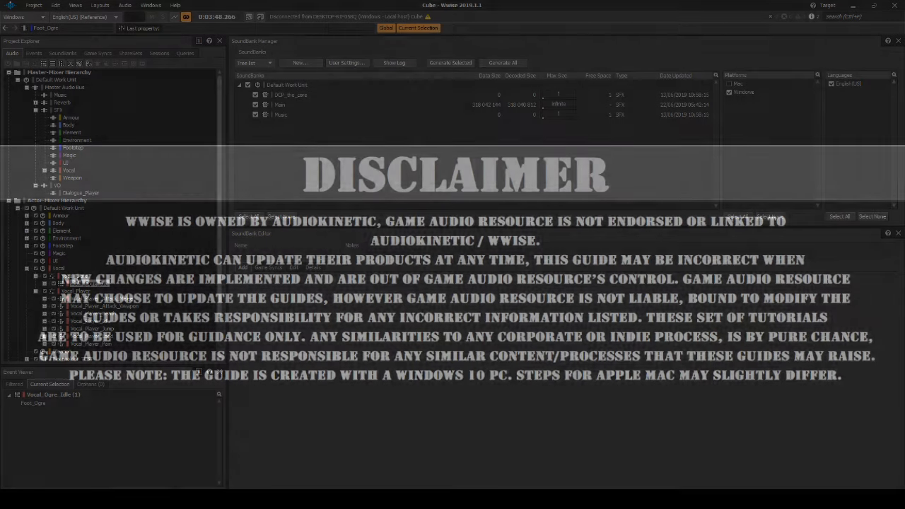